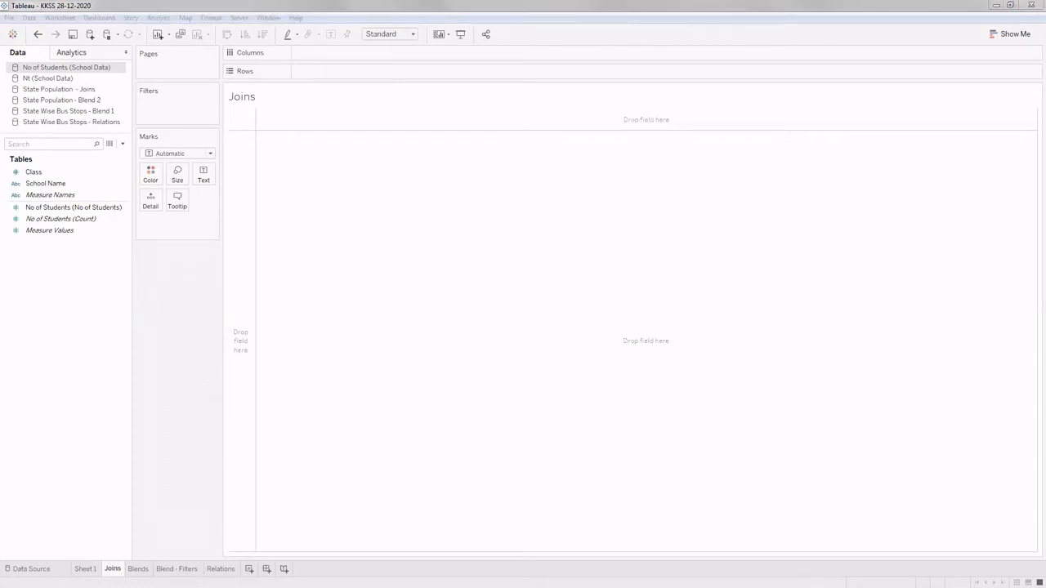
Switch to the State - Bus Stops workbook in Excel and examine the states and populations on the State Population sheet
key("alt+Tab")
left_click(251, 304)
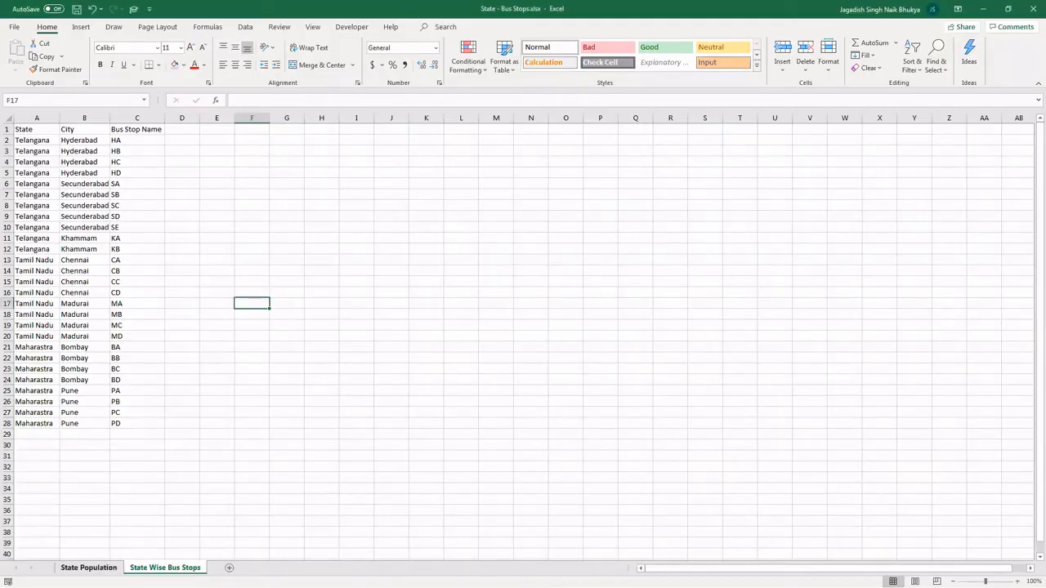
left_click(88, 568)
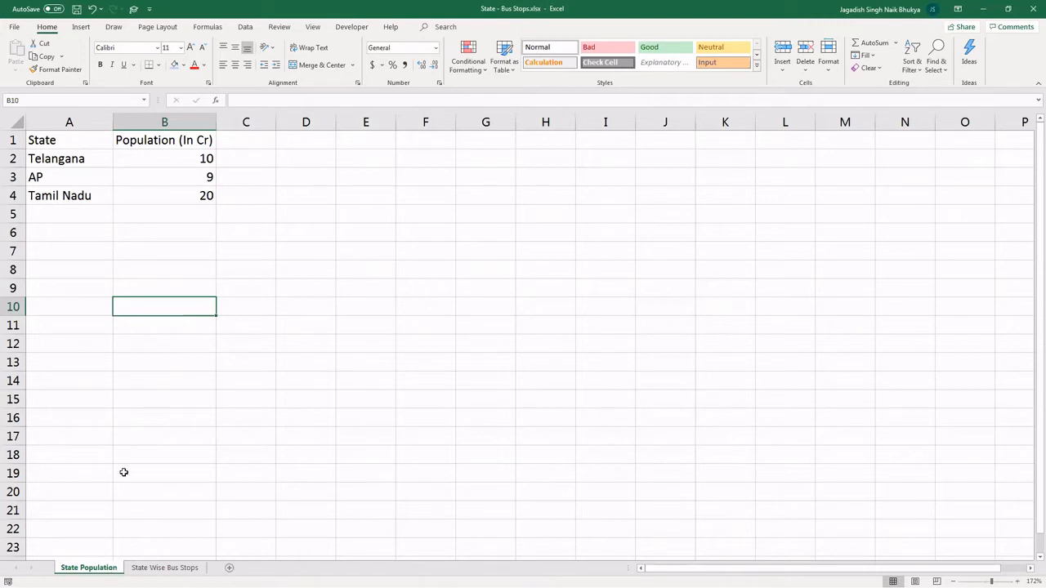
left_click(72, 142)
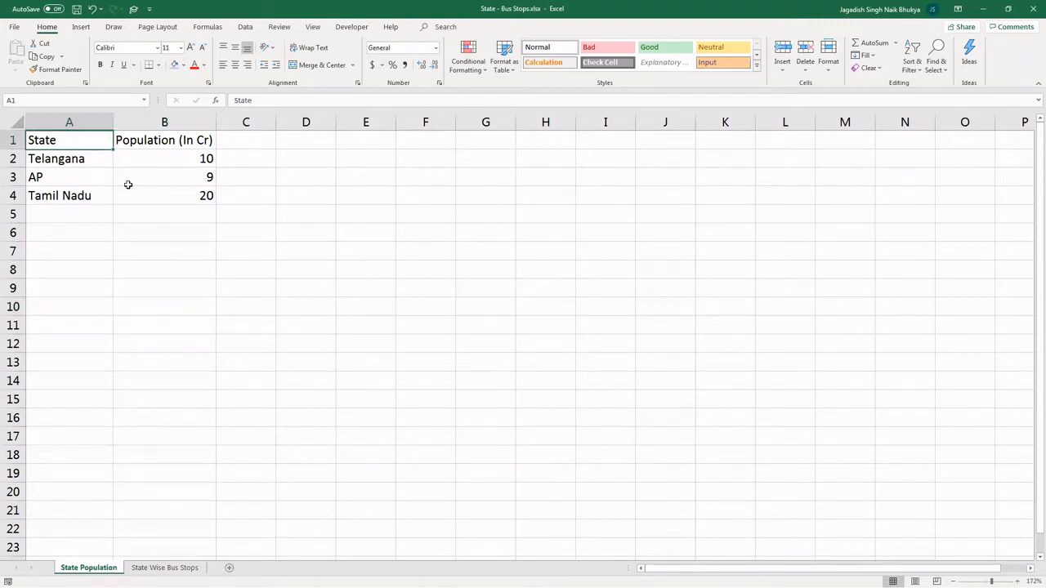
left_click_drag(128, 185, 158, 196)
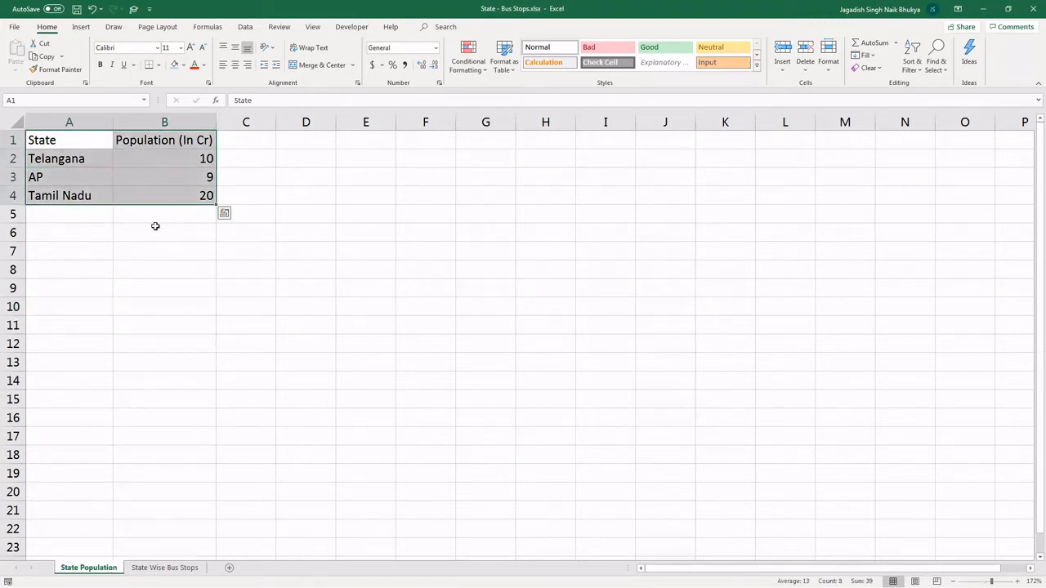
left_click(203, 157)
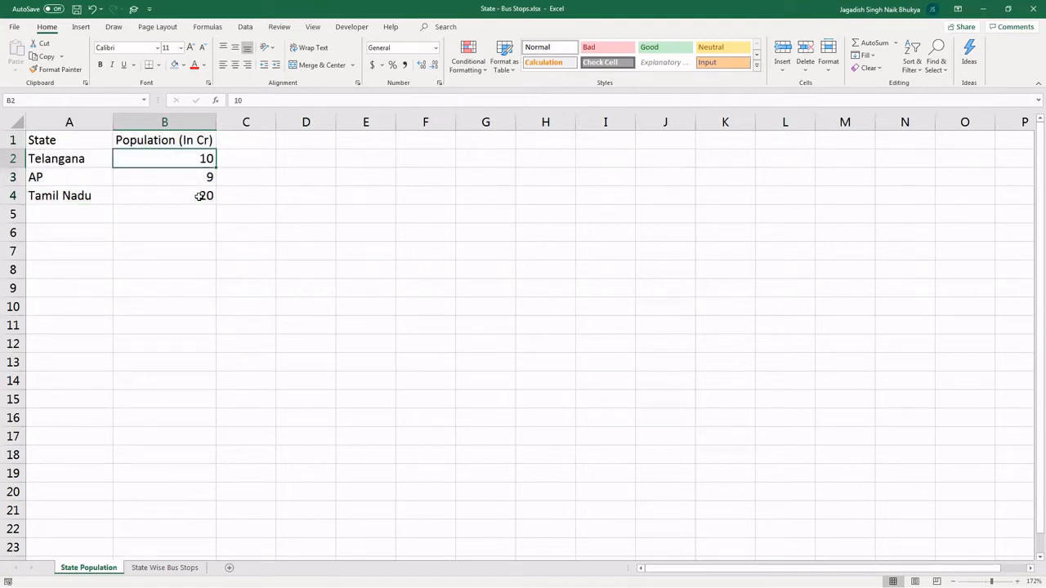
left_click(199, 196)
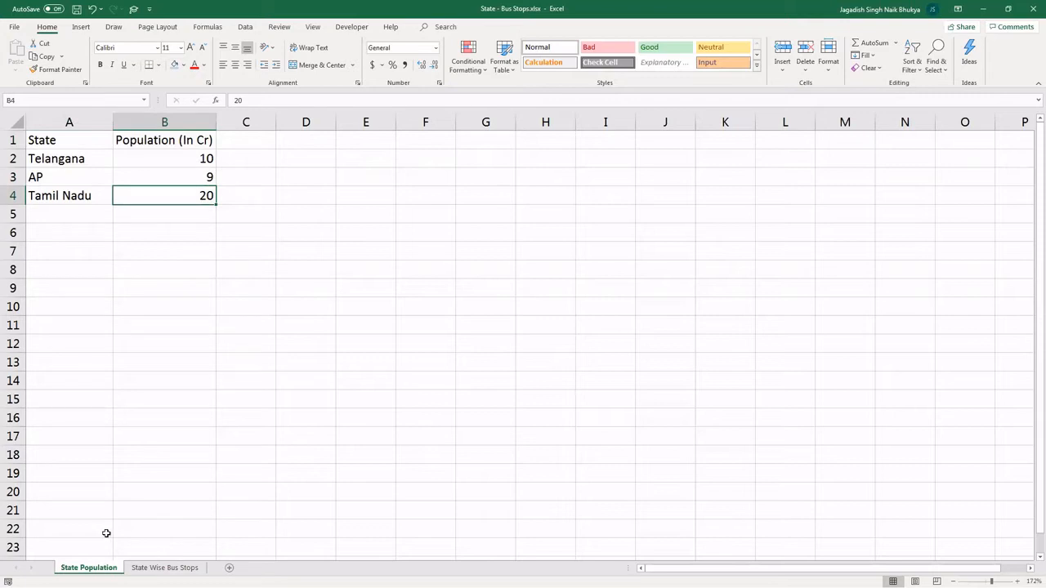
left_click_drag(84, 156, 81, 199)
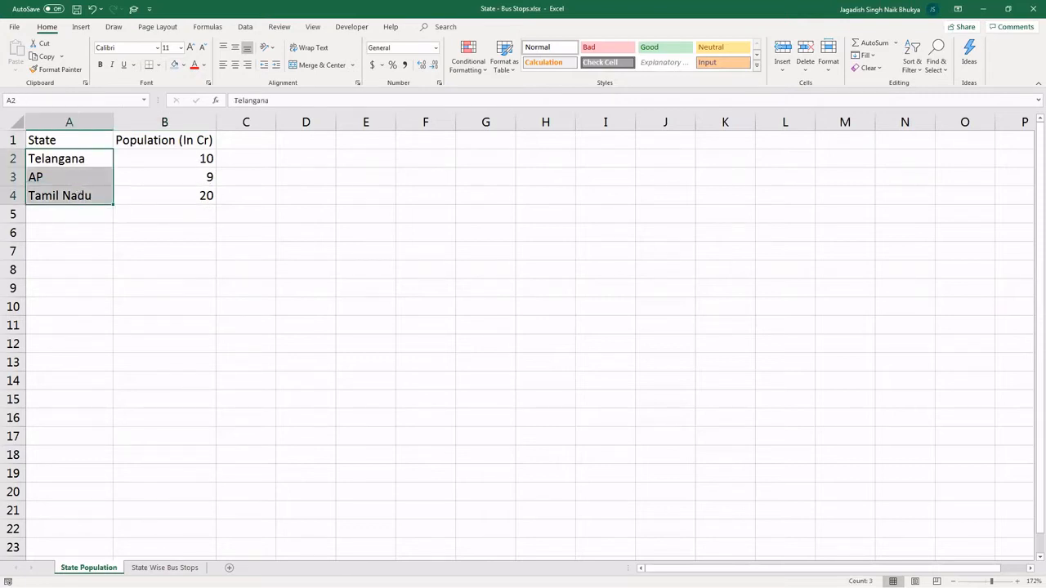
Widen the State and City columns on the State Wise Bus Stops sheet and review the bus stops listed per state and city
left_click(152, 568)
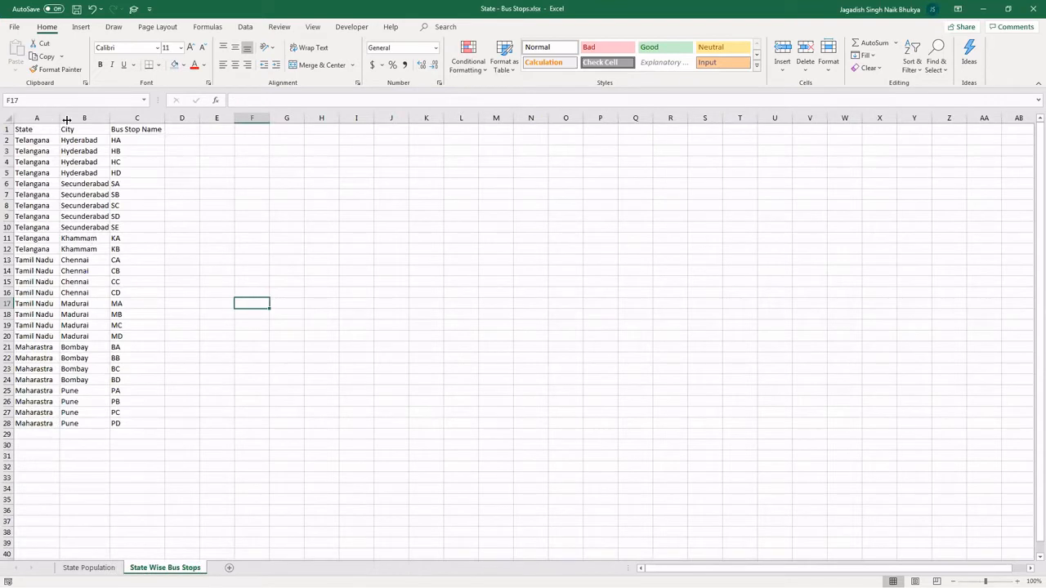
left_click_drag(67, 120, 149, 132)
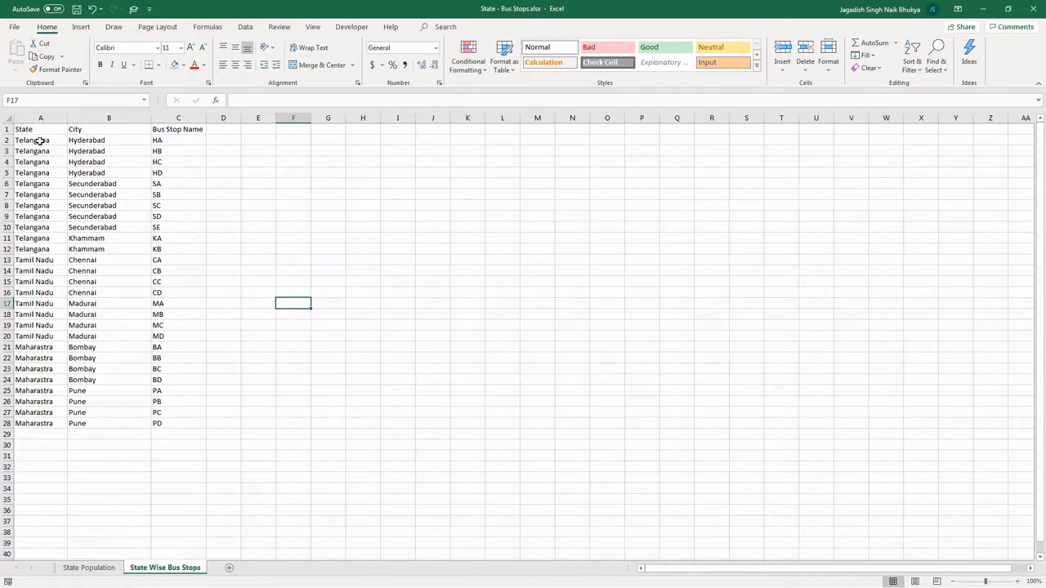
left_click_drag(33, 140, 29, 251)
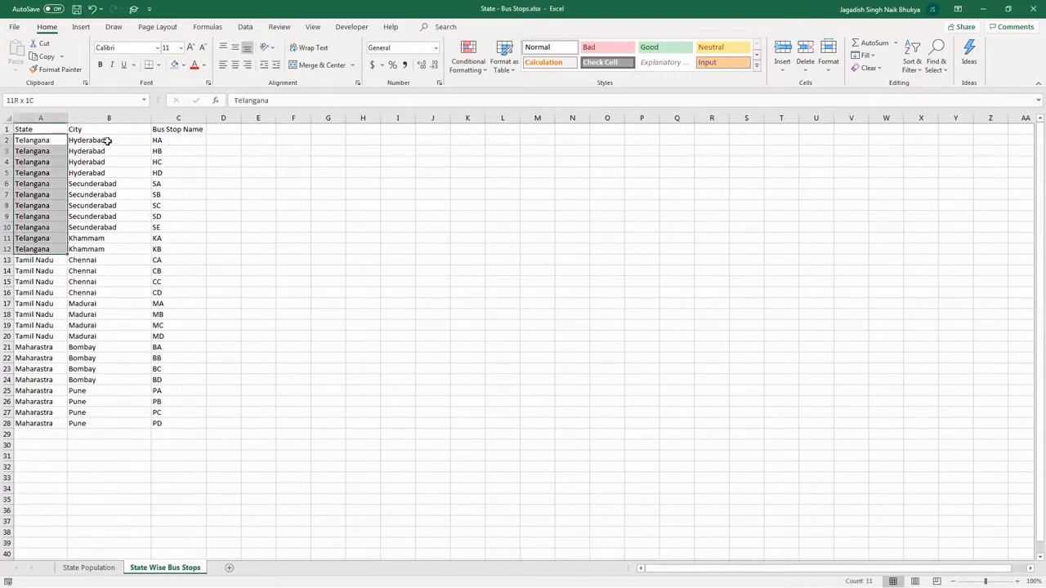
left_click_drag(107, 142, 85, 237)
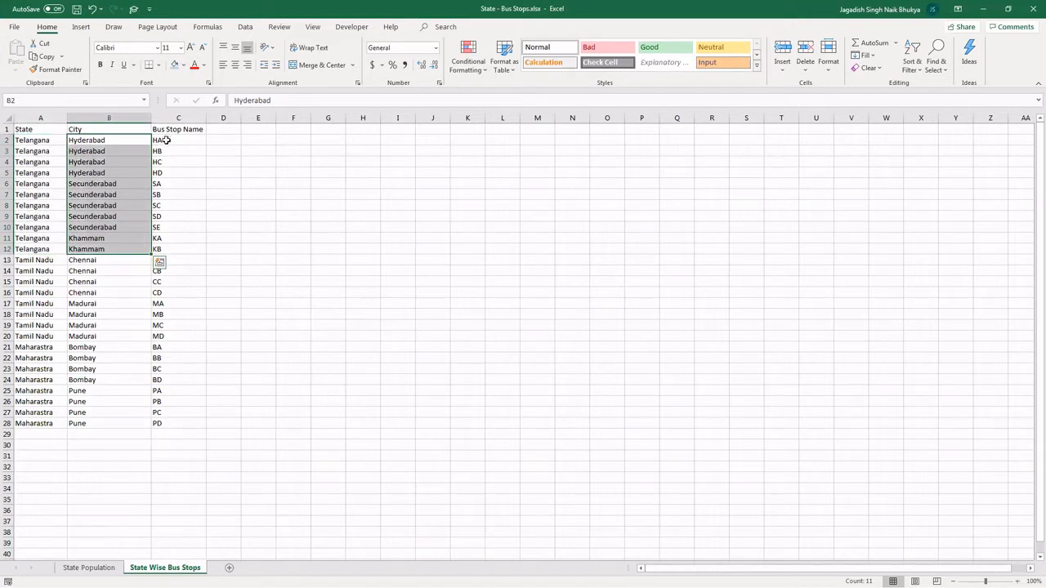
left_click_drag(164, 142, 161, 250)
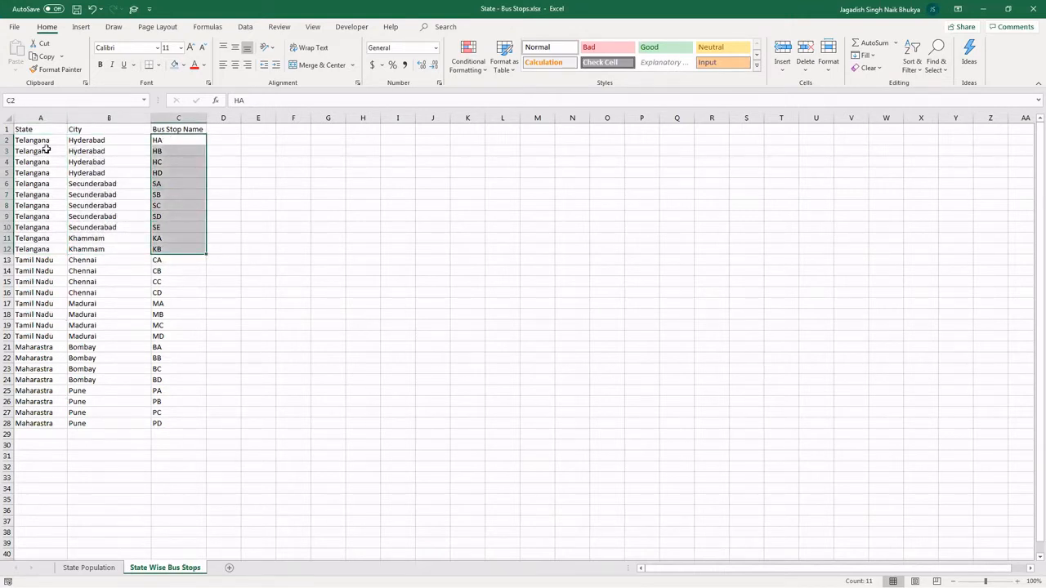
left_click_drag(41, 141, 10, 423)
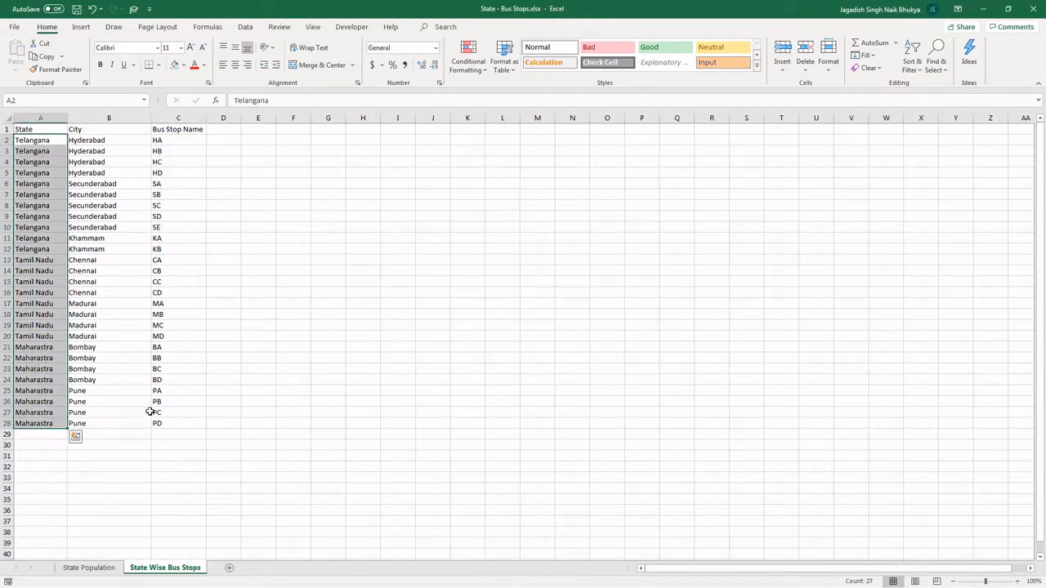
left_click(36, 389)
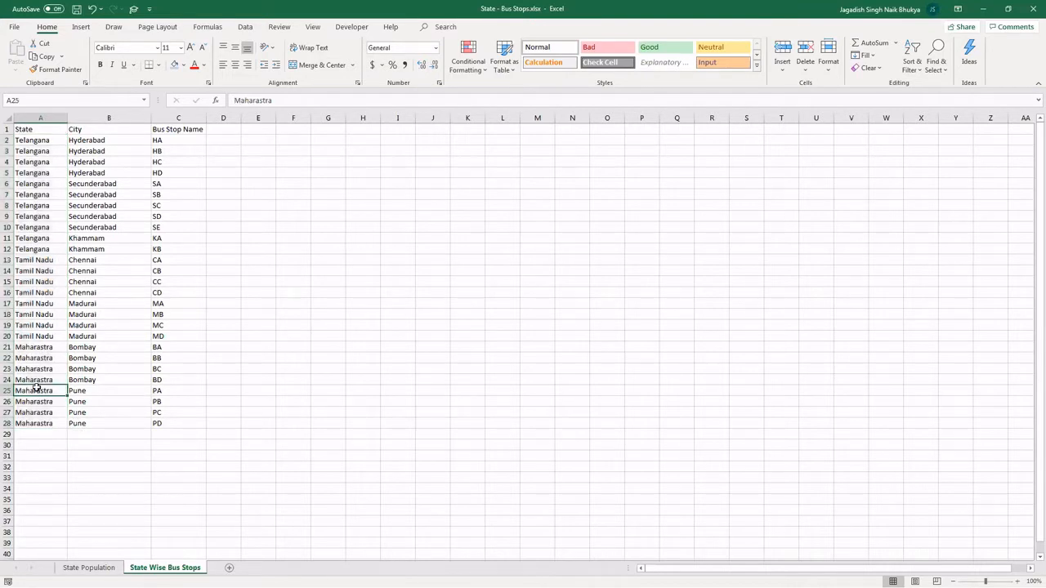
Compare the AP entry on the State Population sheet with the states listed on the State Wise Bus Stops sheet
left_click(89, 568)
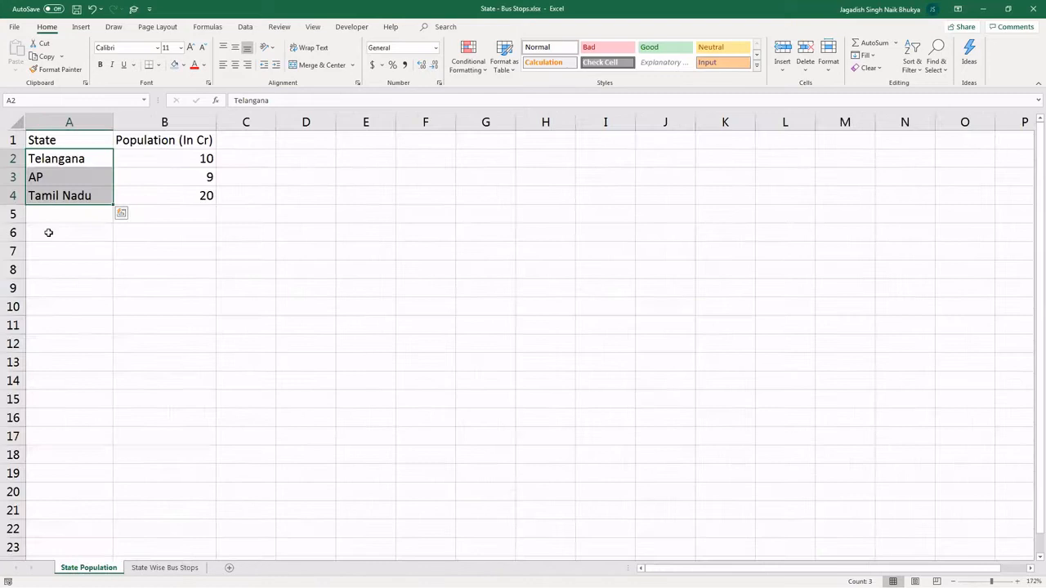
left_click(56, 178)
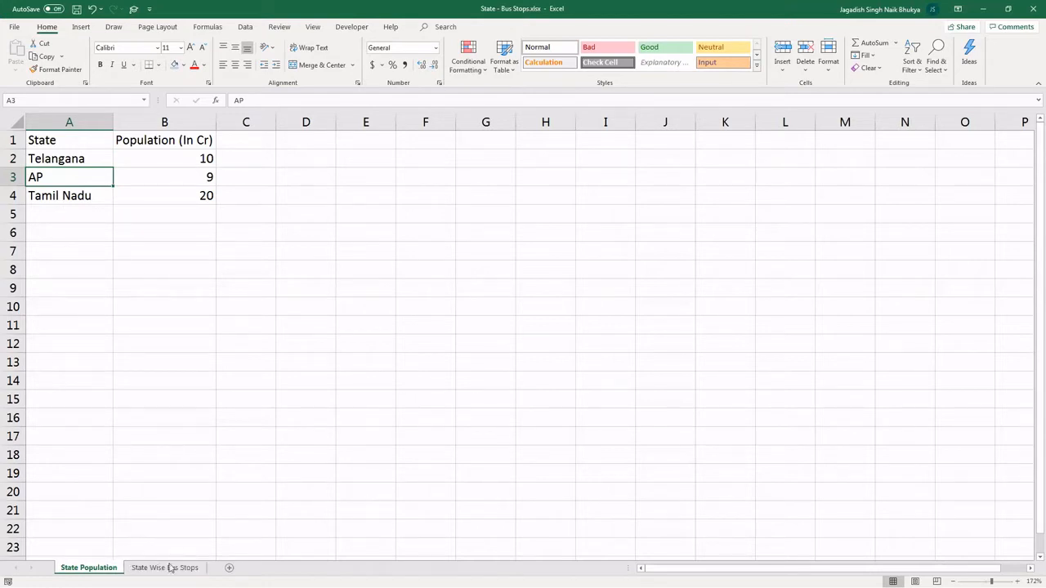
key("ctrl+Page_Down")
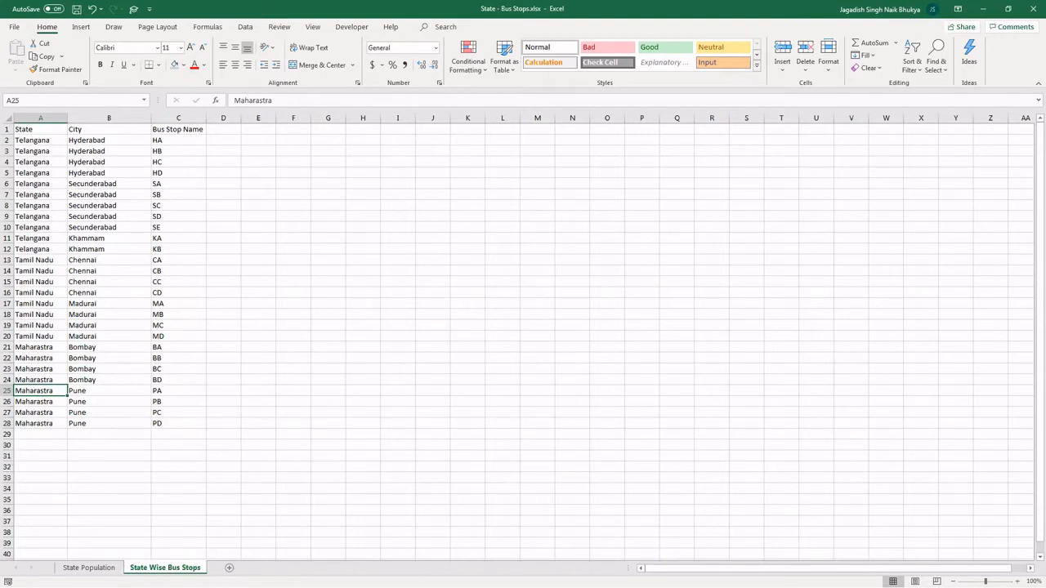
Switch to Tableau and select the State Population - Joins data source on the Joins sheet
key("alt+Tab")
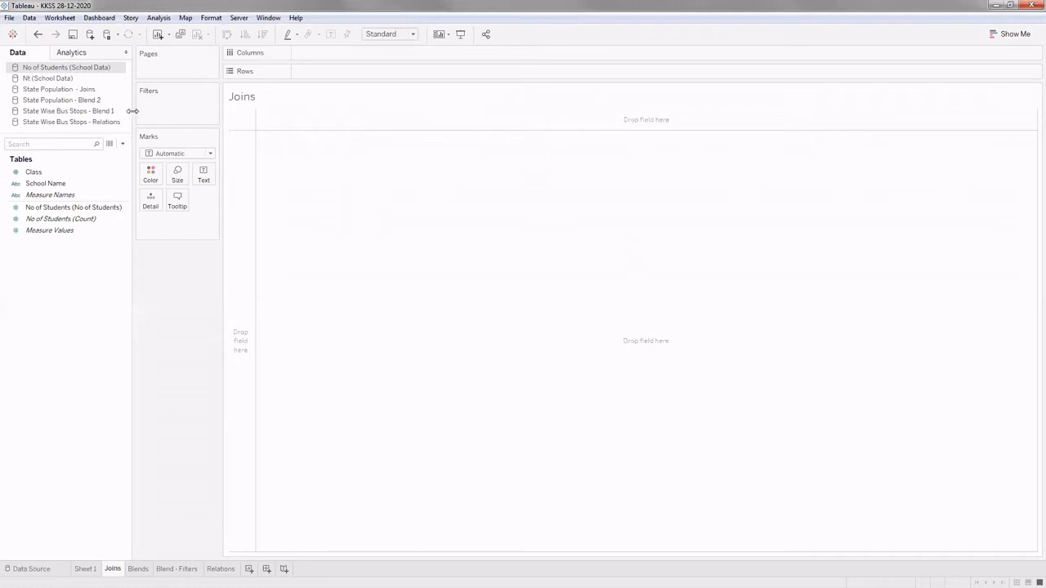
left_click_drag(132, 111, 131, 114)
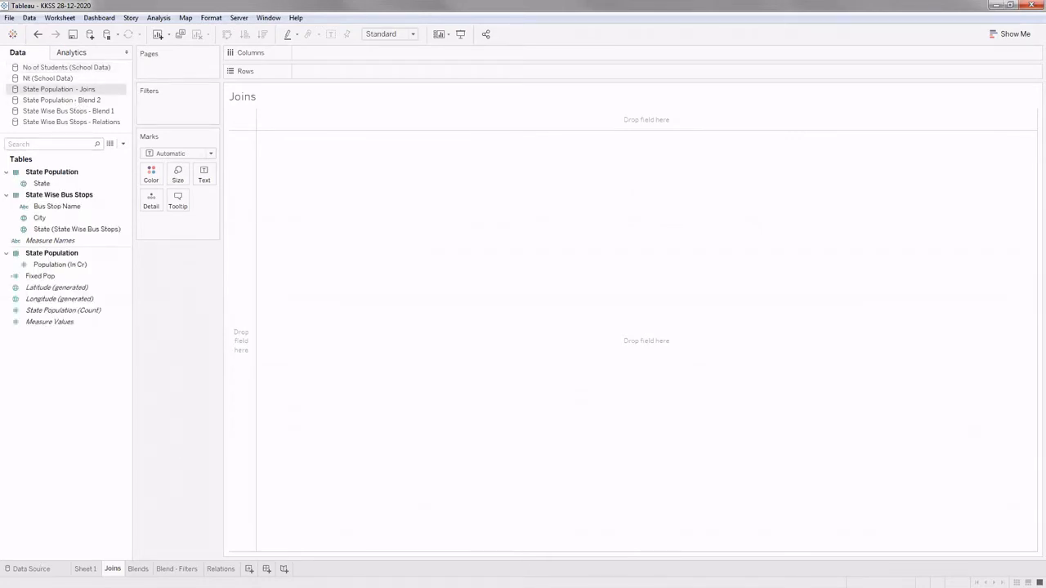
Inspect the join between State Population and State Wise Bus Stops in the data source, then return to the Joins sheet
left_click(42, 567)
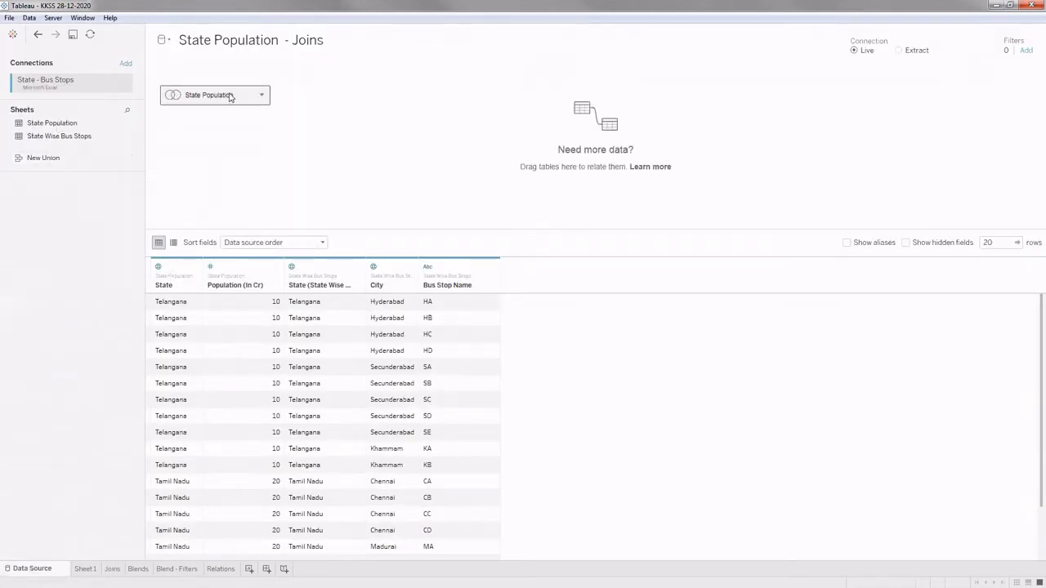
double_click(230, 96)
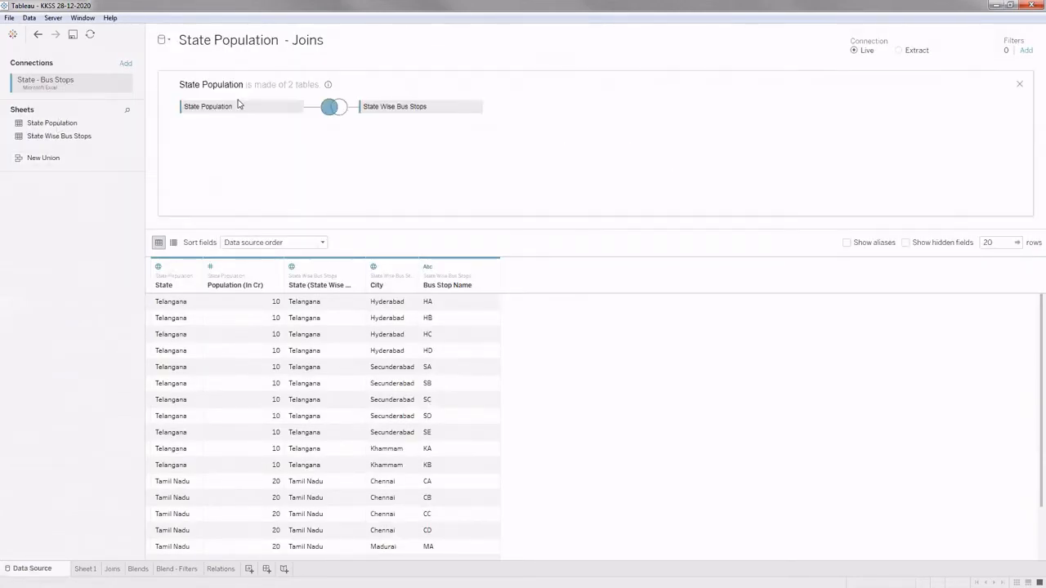
left_click(1019, 86)
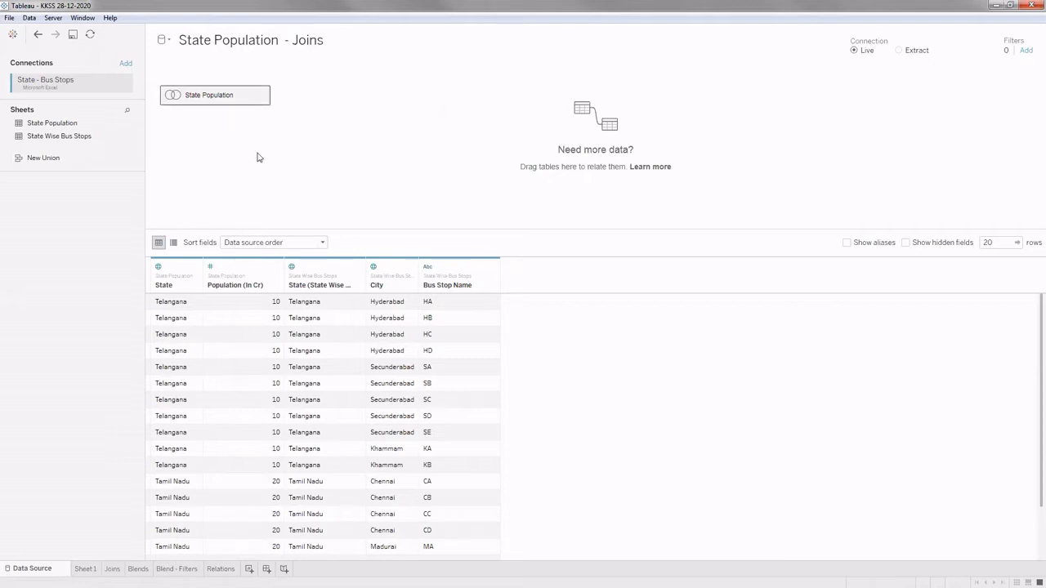
mouse_move(253, 107)
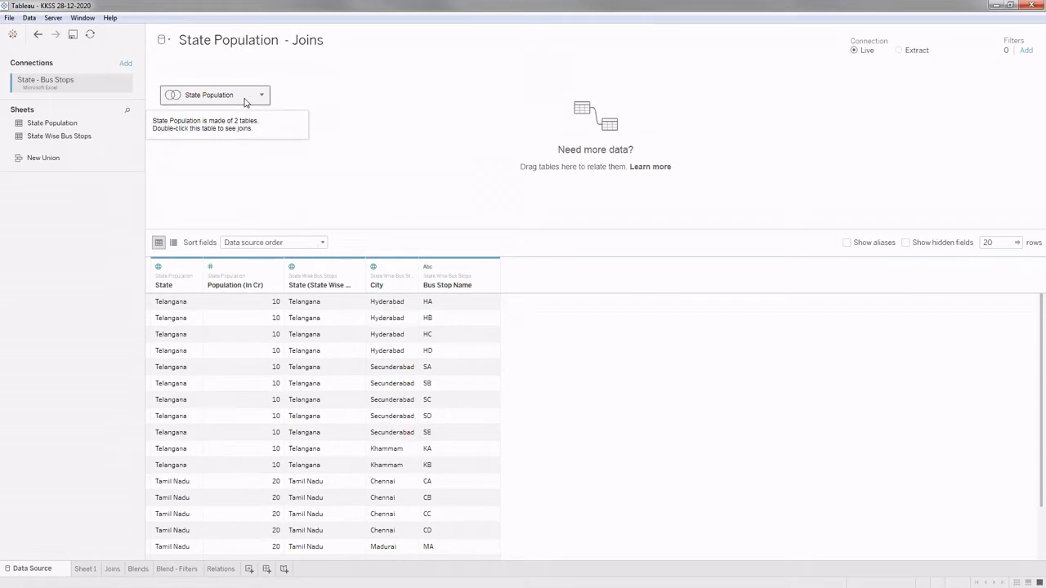
double_click(244, 100)
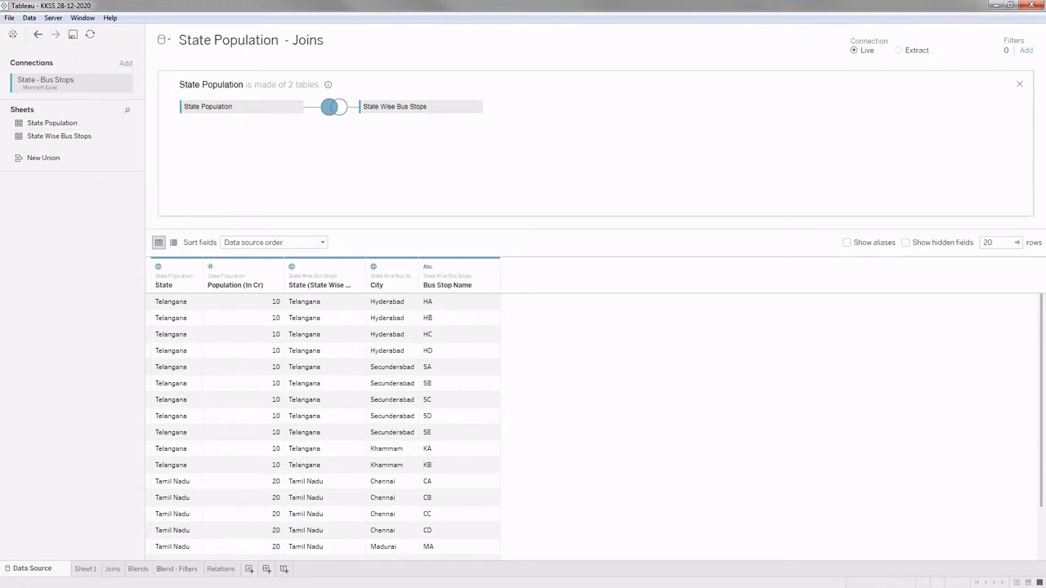
left_click(112, 568)
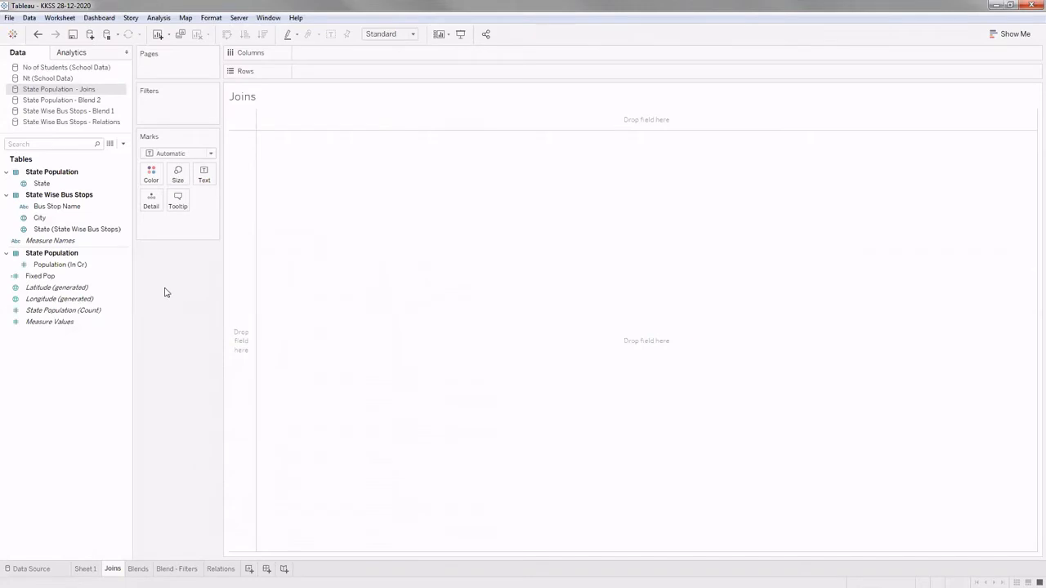
Try placing State (State Wise Bus Stops) on rows with Population (In Cr) as the text value
left_click(55, 209)
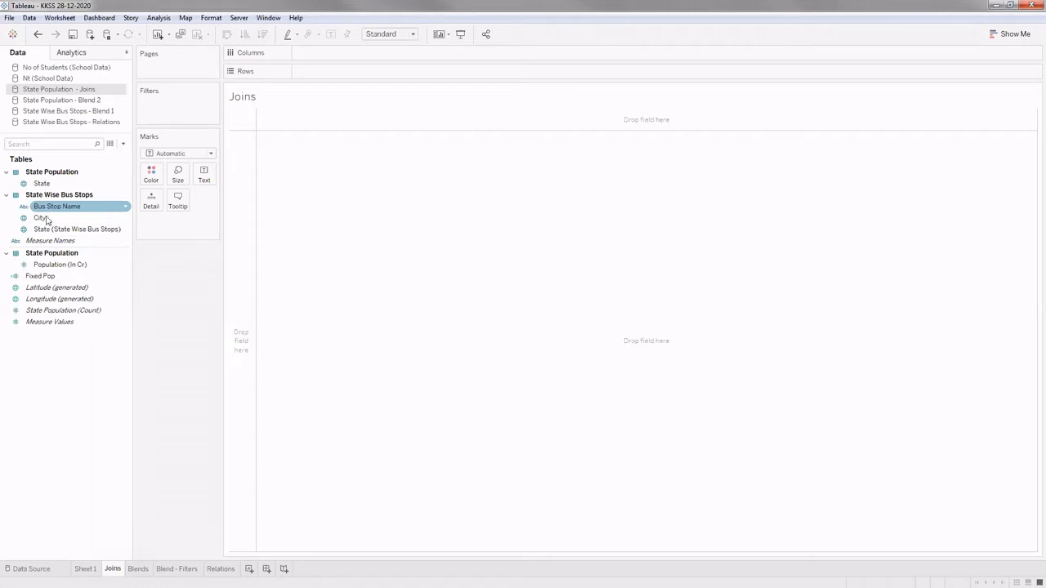
left_click_drag(46, 229, 320, 71)
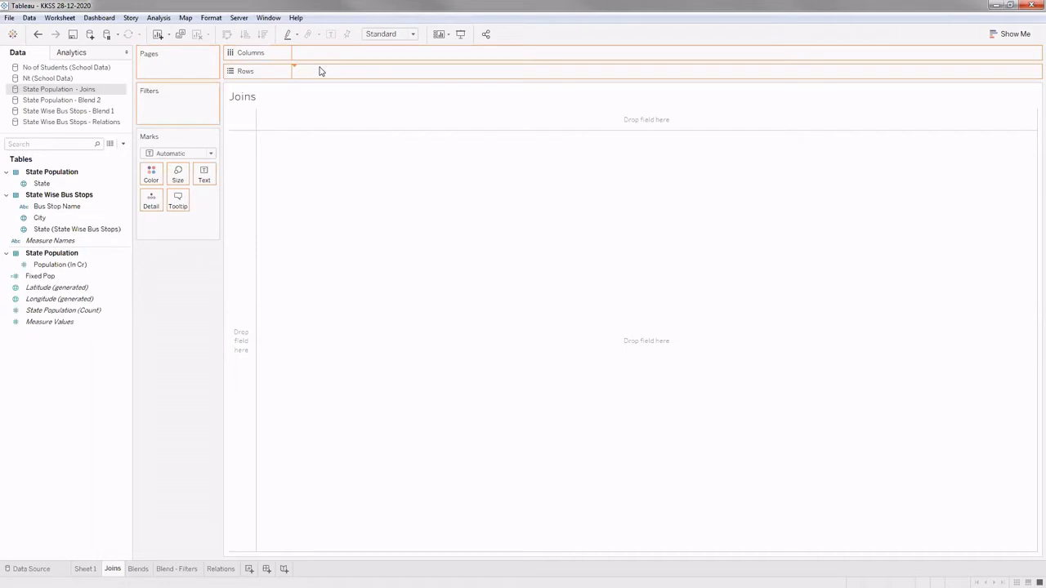
left_click_drag(321, 71, 297, 123)
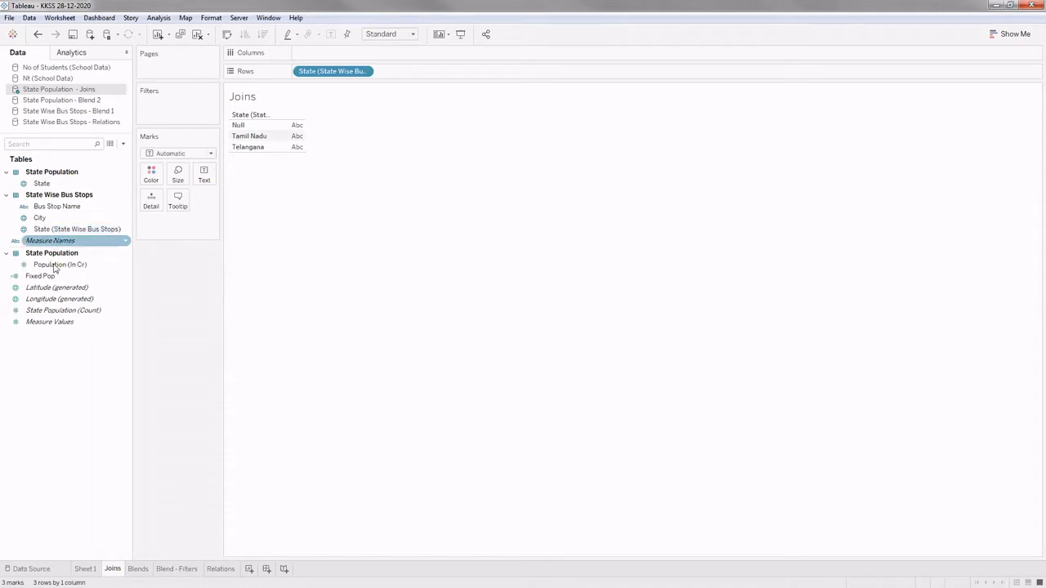
left_click_drag(53, 266, 197, 175)
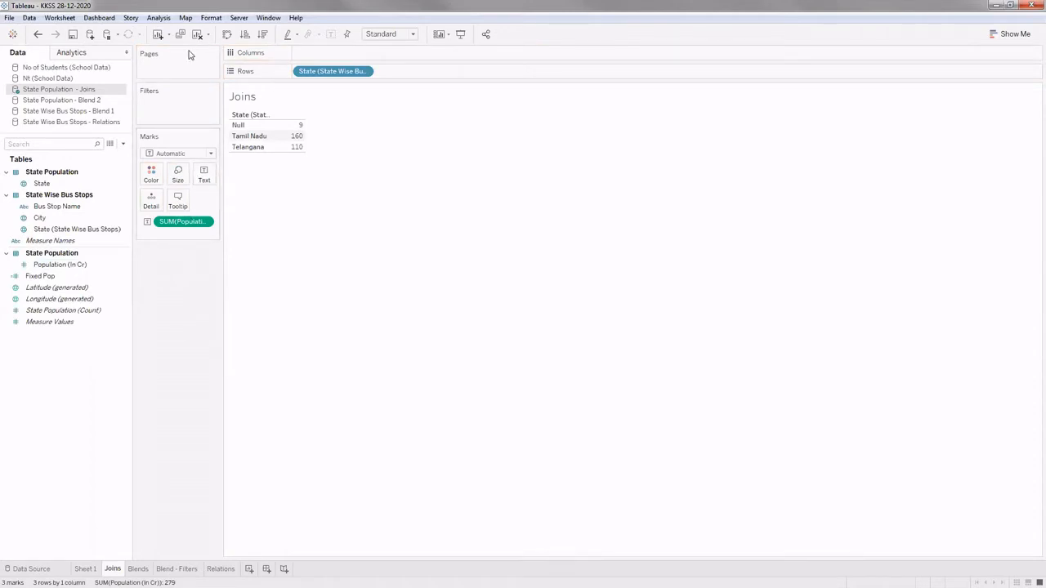
Rebuild the cleared Joins sheet with State from State Population on rows and Population (In Cr) as the text value
left_click_drag(48, 191, 365, 72)
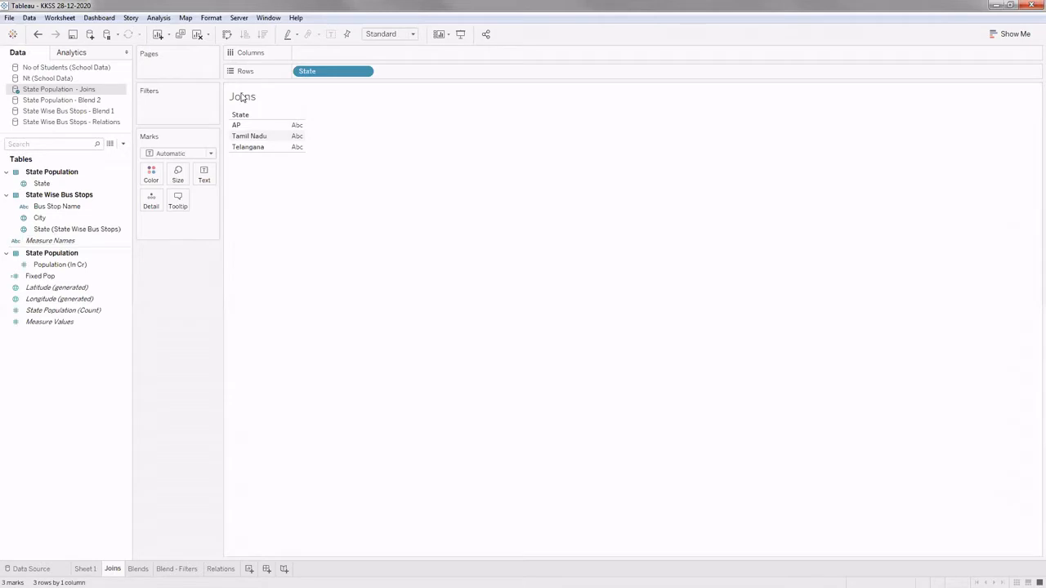
left_click(42, 183)
left_click(47, 265)
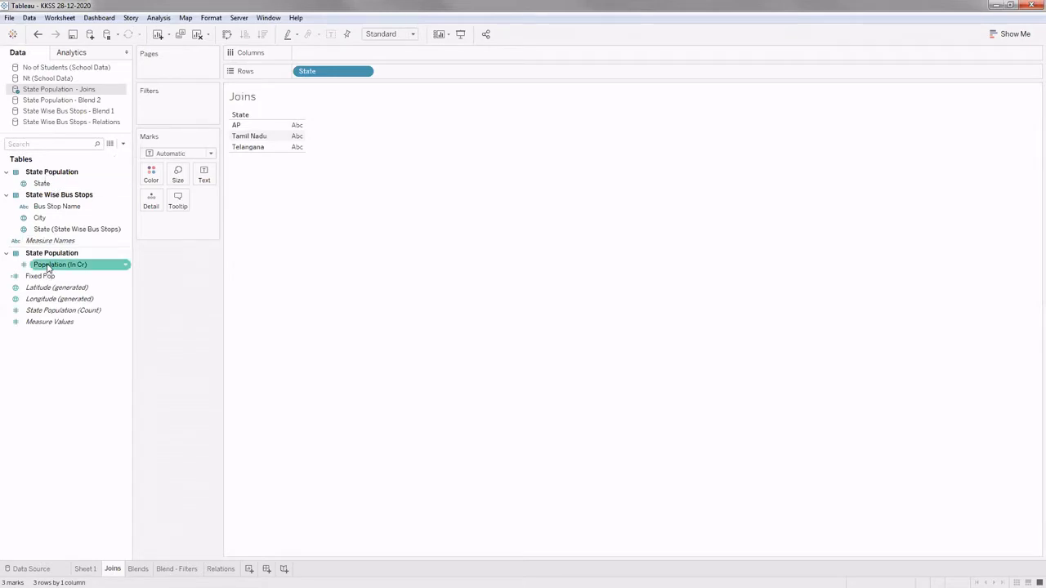
left_click_drag(48, 267, 201, 175)
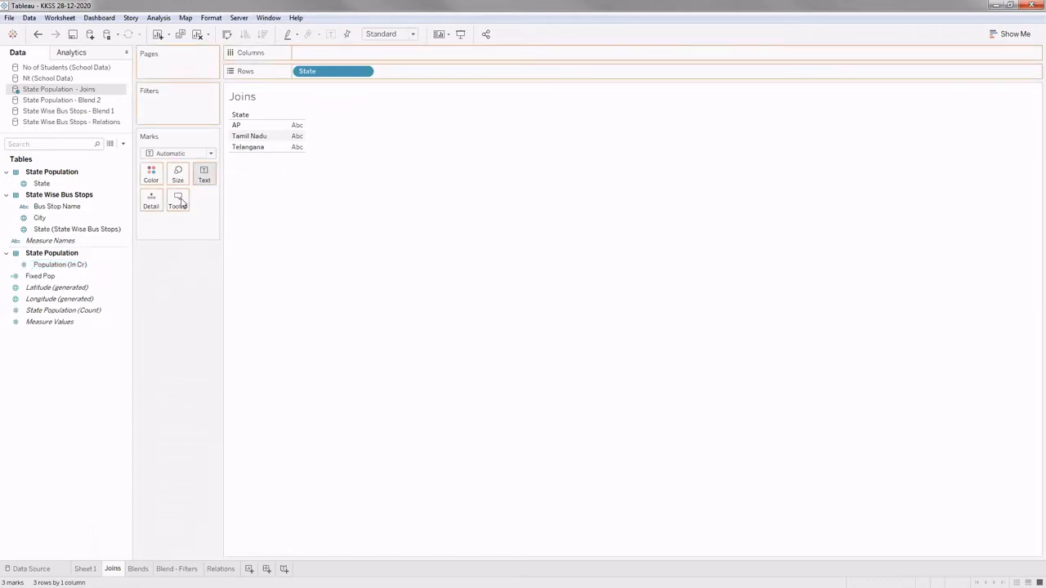
Add the distinct count of Bus Stop Name, CNTD(Bus Stop Name), as a second text value for each state
left_click(57, 207)
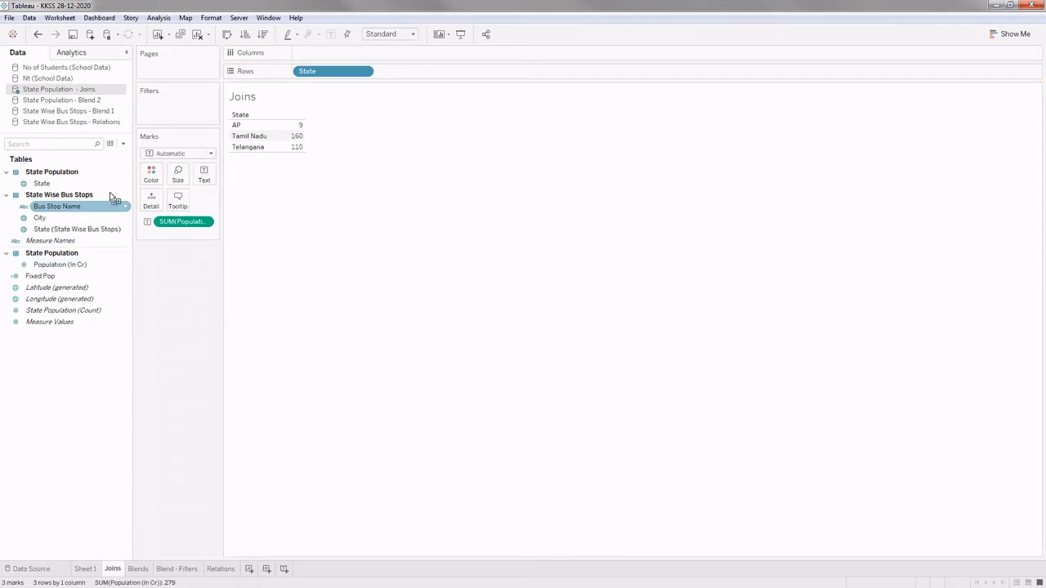
left_click_drag(109, 192, 352, 188)
left_click(487, 311)
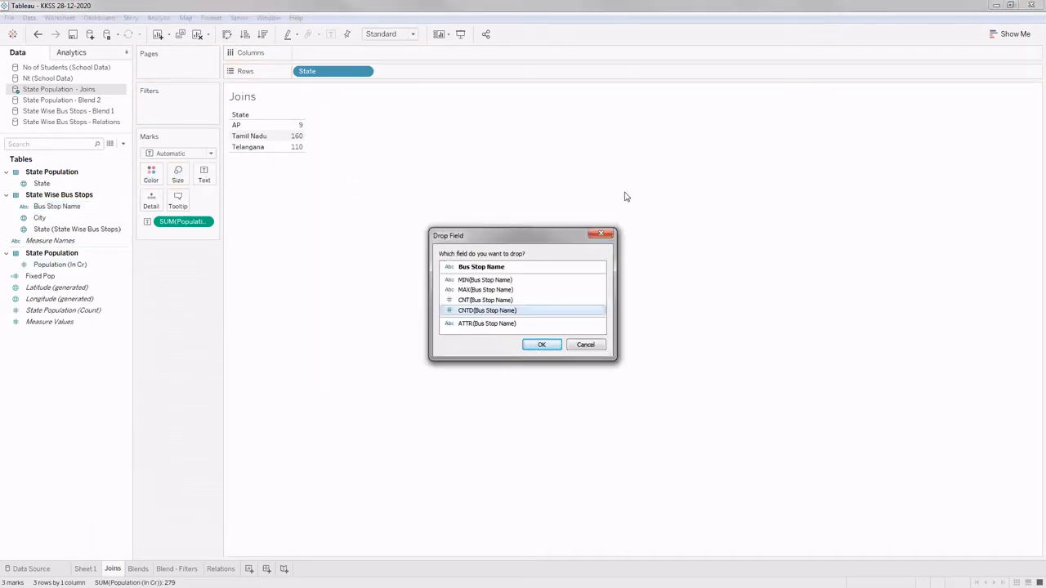
key("Return")
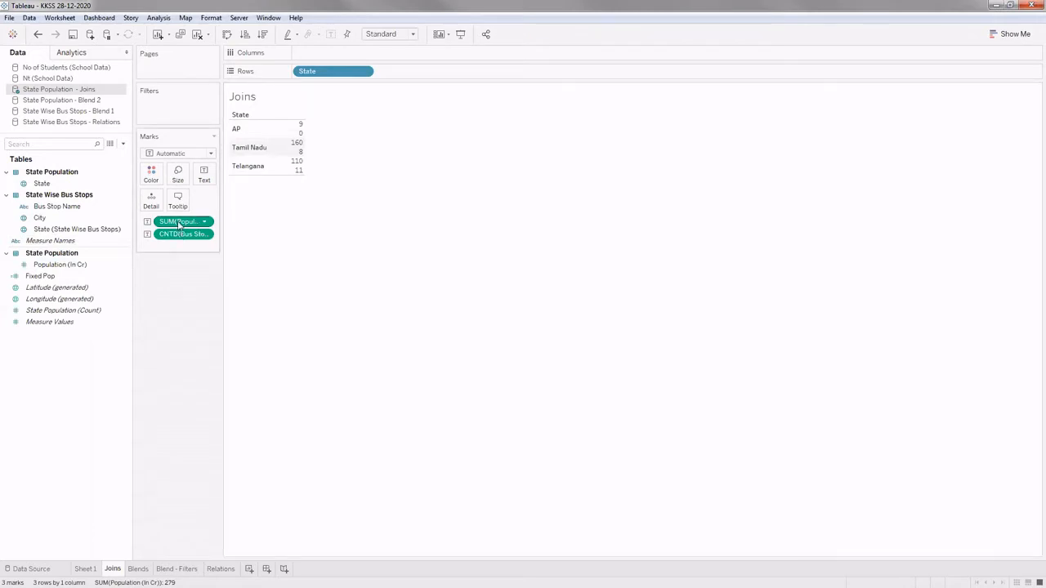
Show the distinct count of Bus Stop Name and Population (In Cr) as separate measure columns in the Joins table
left_click_drag(180, 224, 296, 142)
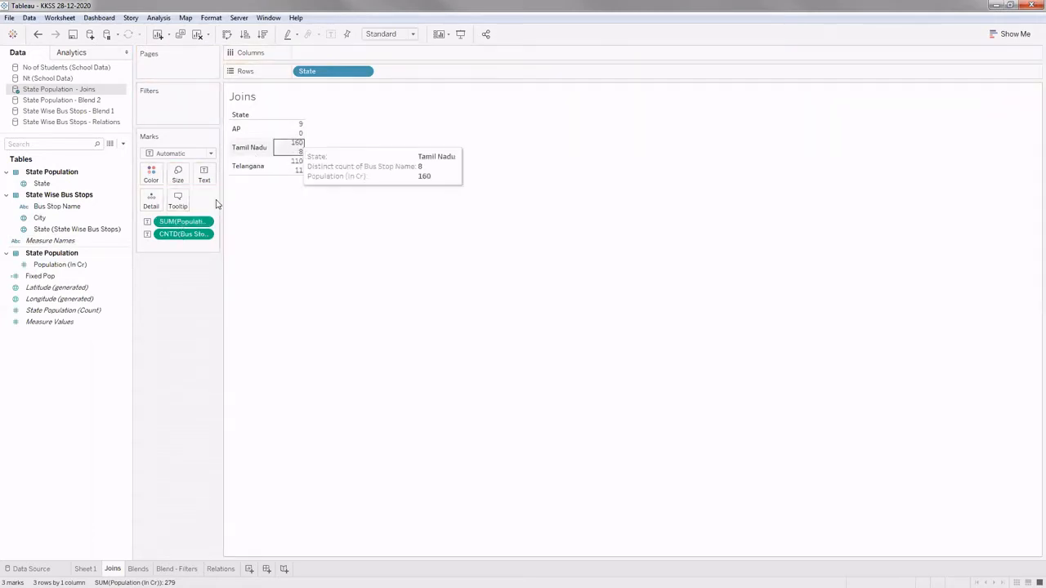
left_click_drag(175, 235, 312, 155)
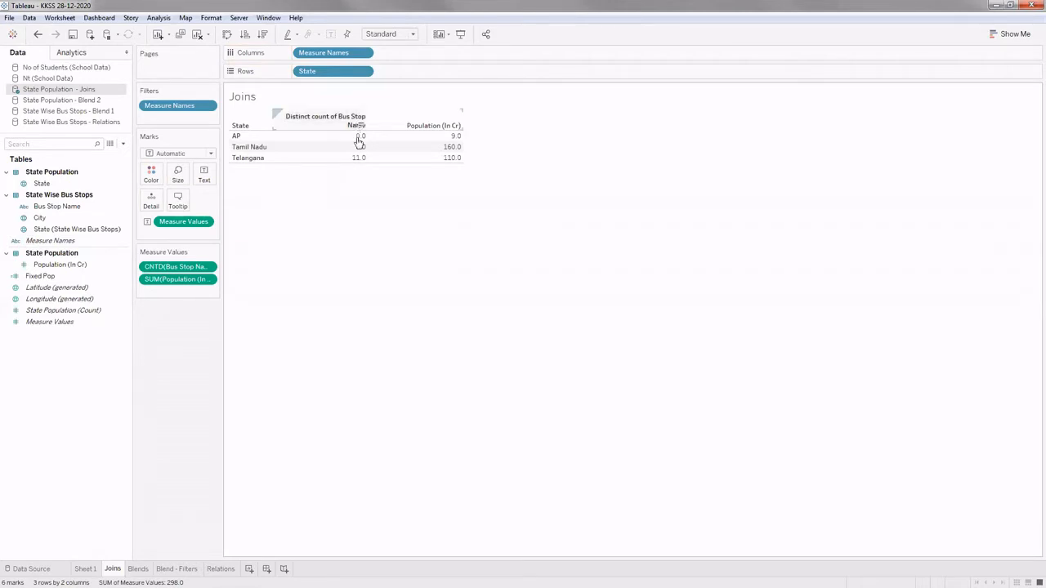
mouse_move(359, 145)
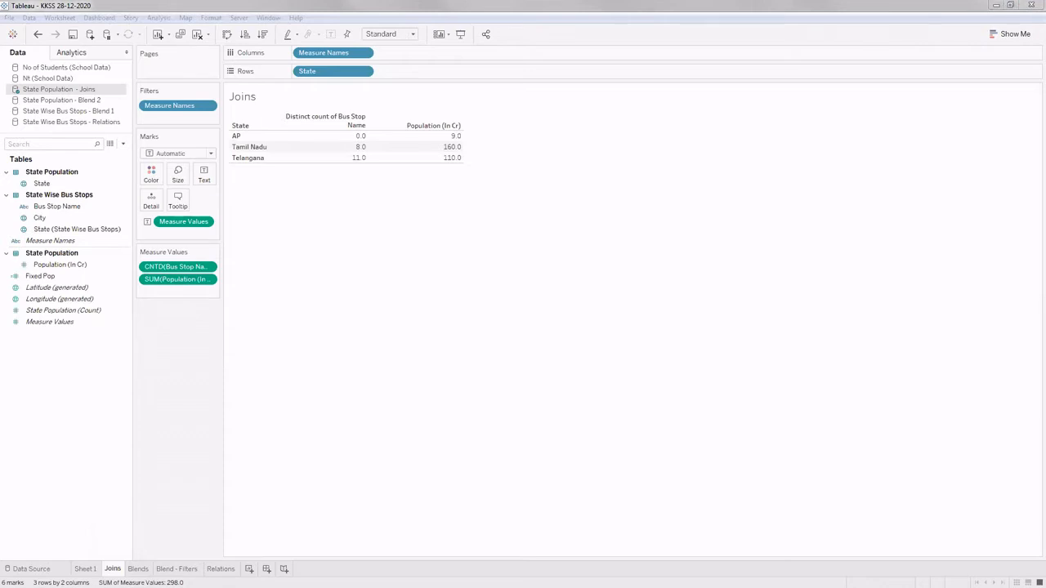
Switch to the State - Bus Stops.xlsx workbook in Excel and examine each state's population on the State Population sheet
key("alt+Tab")
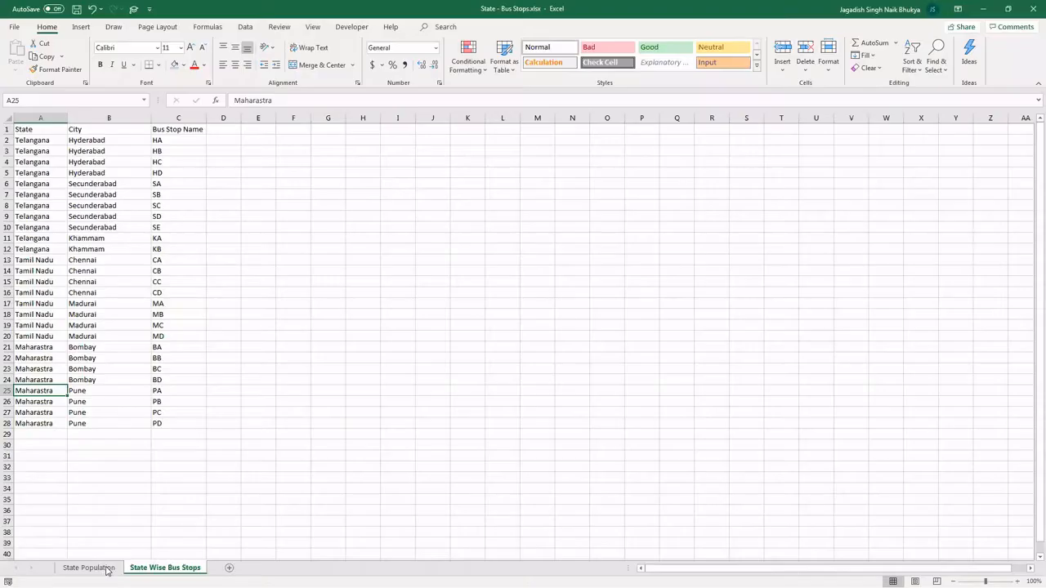
left_click(107, 568)
key("Up")
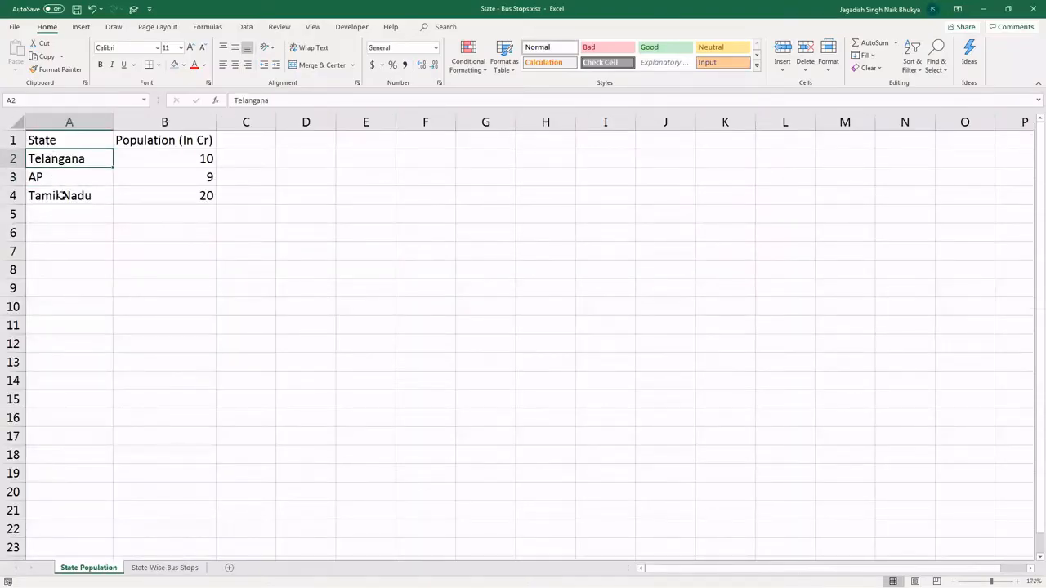
left_click(83, 196, "ctrl")
left_click(156, 197, "ctrl")
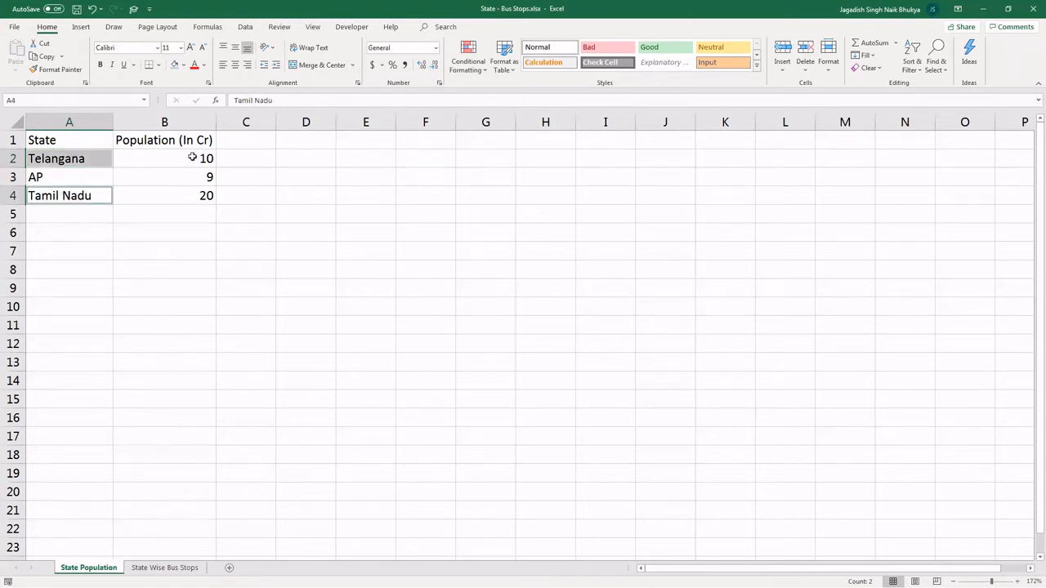
key("Up")
key("Up")
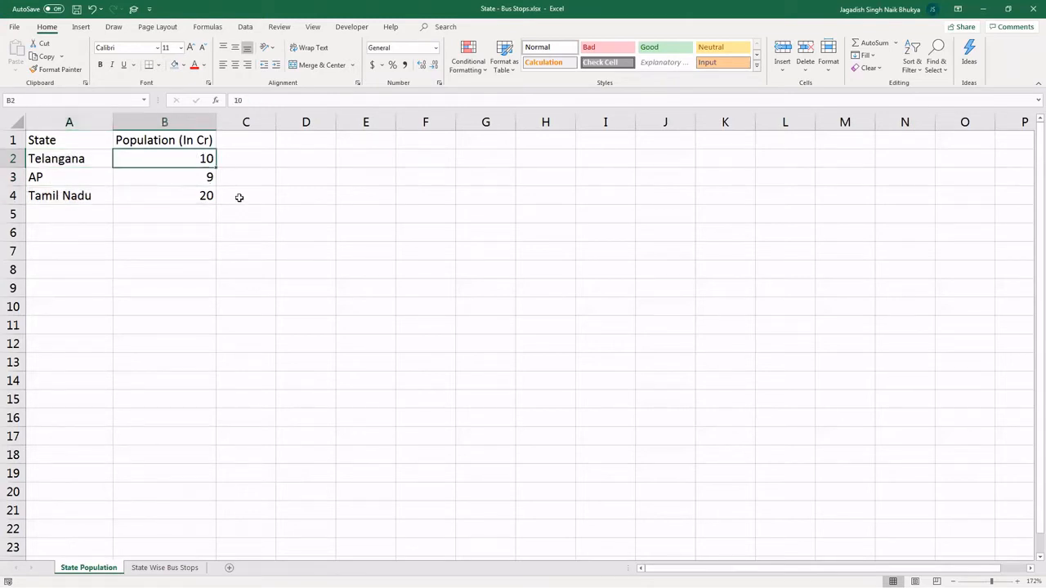
key("alt+Tab")
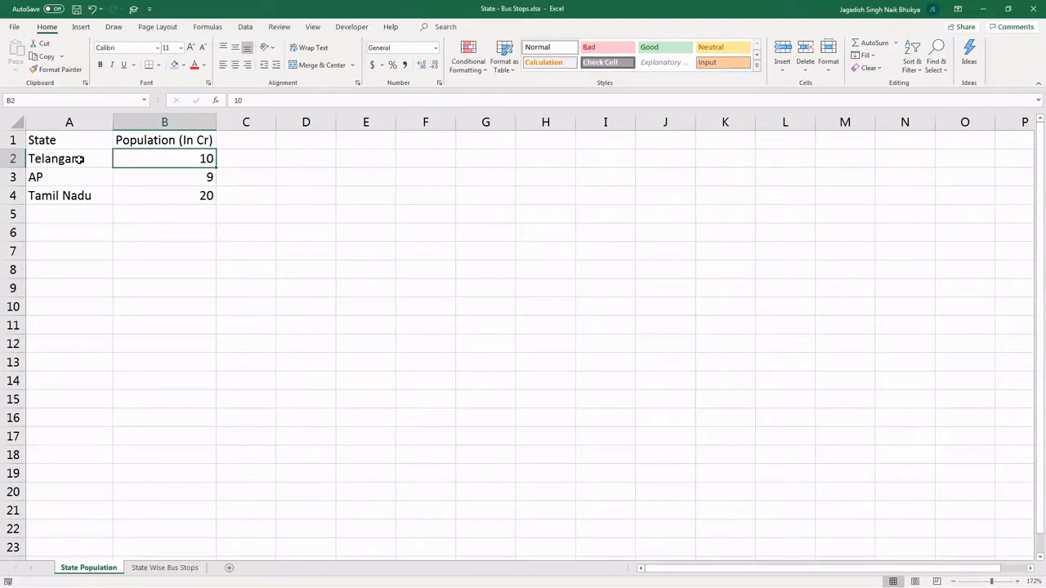
Compare Telangana's State Population row with its city and bus stop rows on the State Wise Bus Stops sheet
left_click(77, 158)
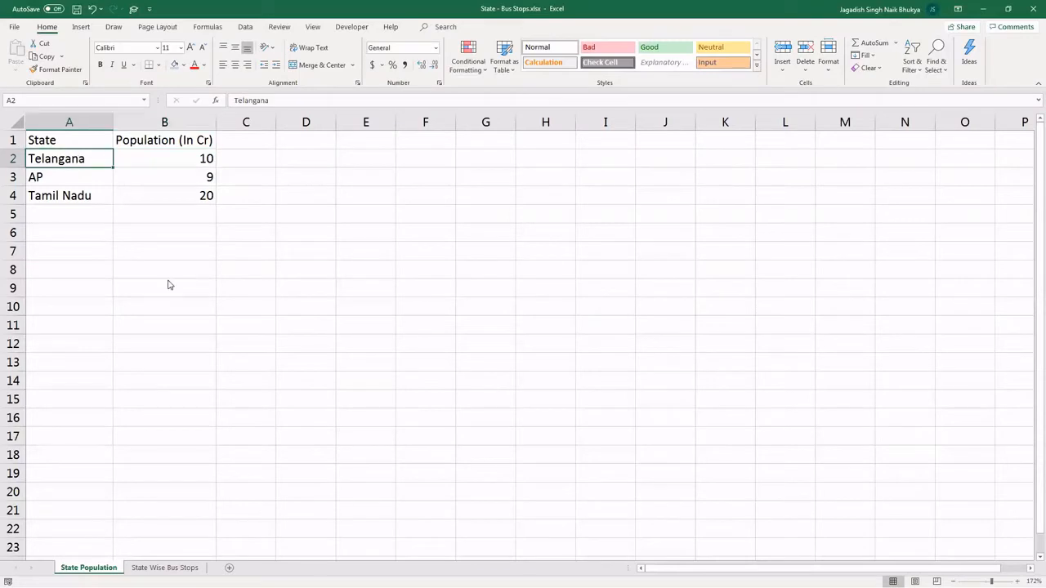
left_click(167, 567)
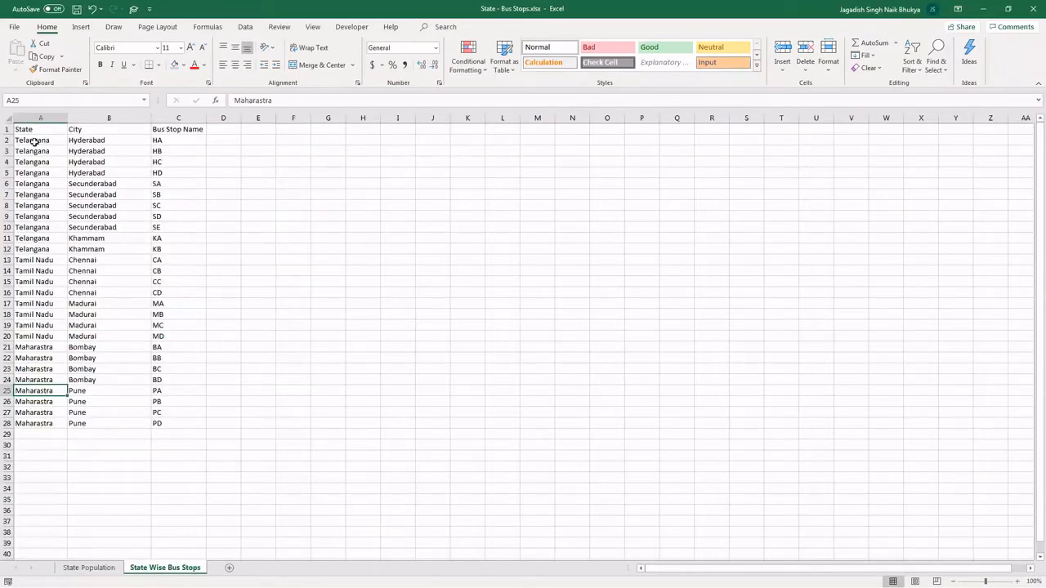
left_click_drag(62, 143, 170, 140)
left_click(161, 140)
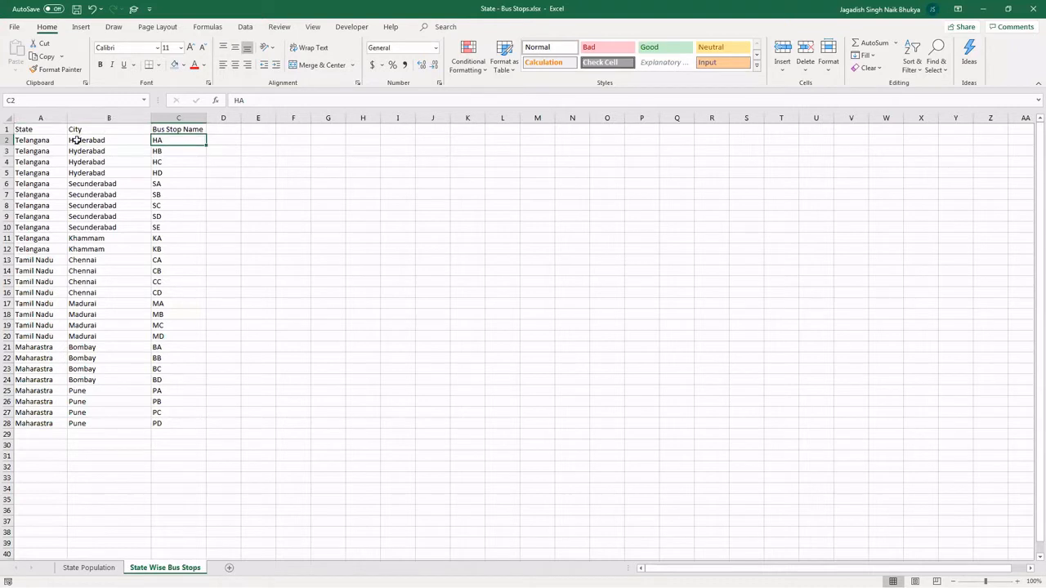
left_click(77, 141)
left_click(62, 139)
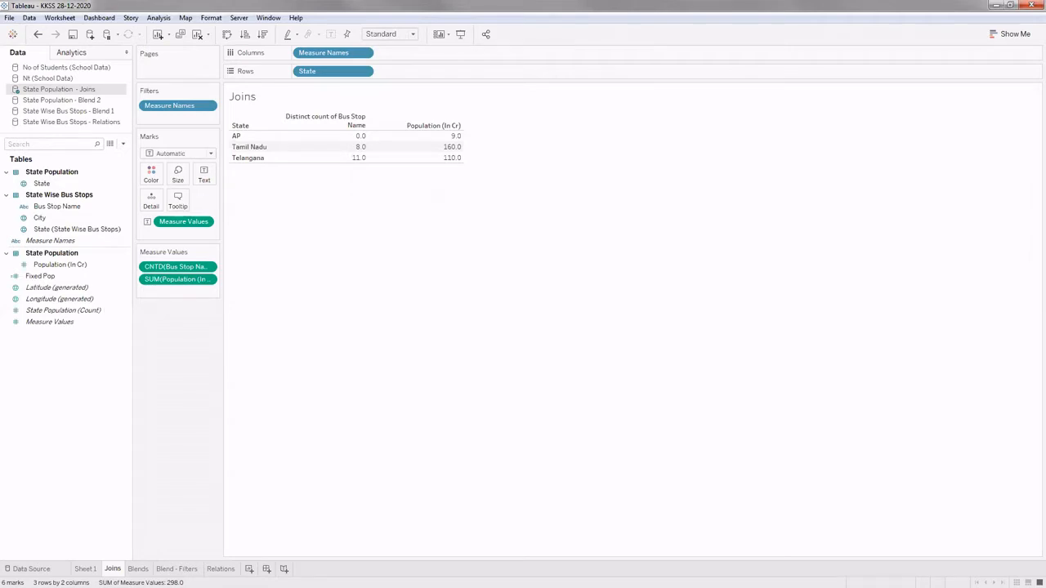
Examine the joined rows in Tableau's data source for repeated population values and the AP row, checking against the Excel source
left_click(33, 569)
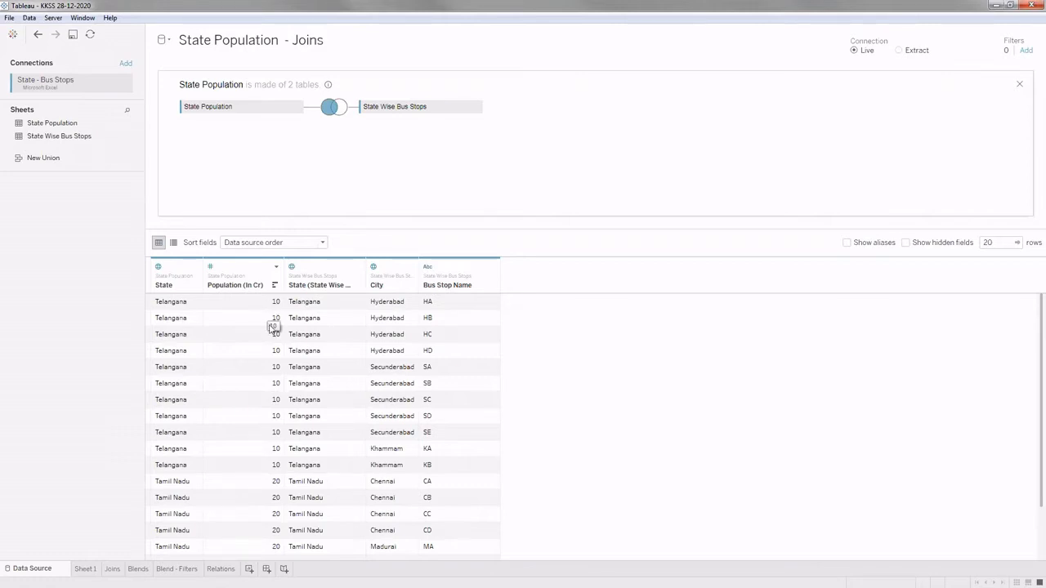
scroll(258, 492, "down", 2)
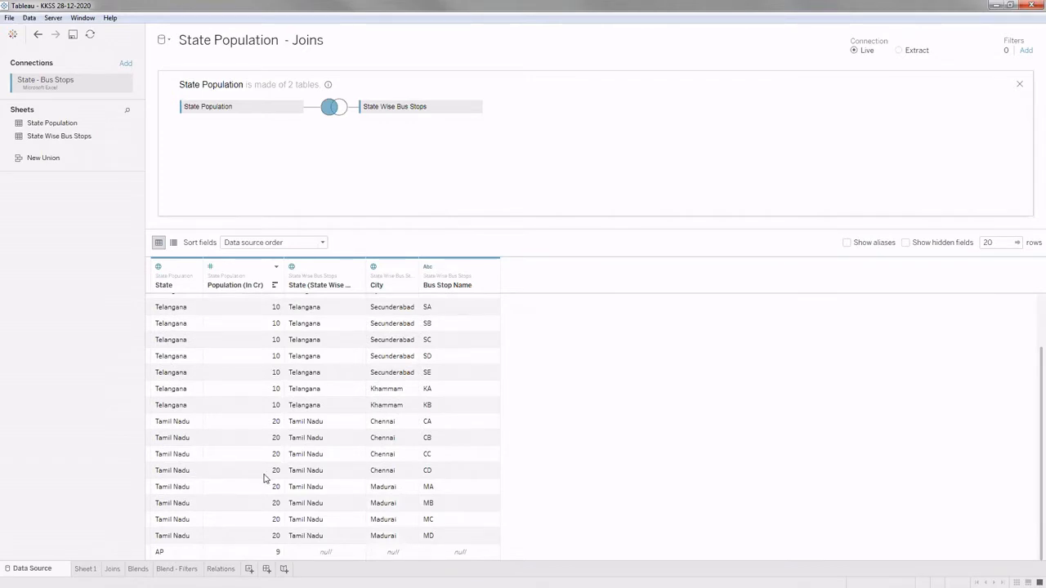
left_click(167, 553)
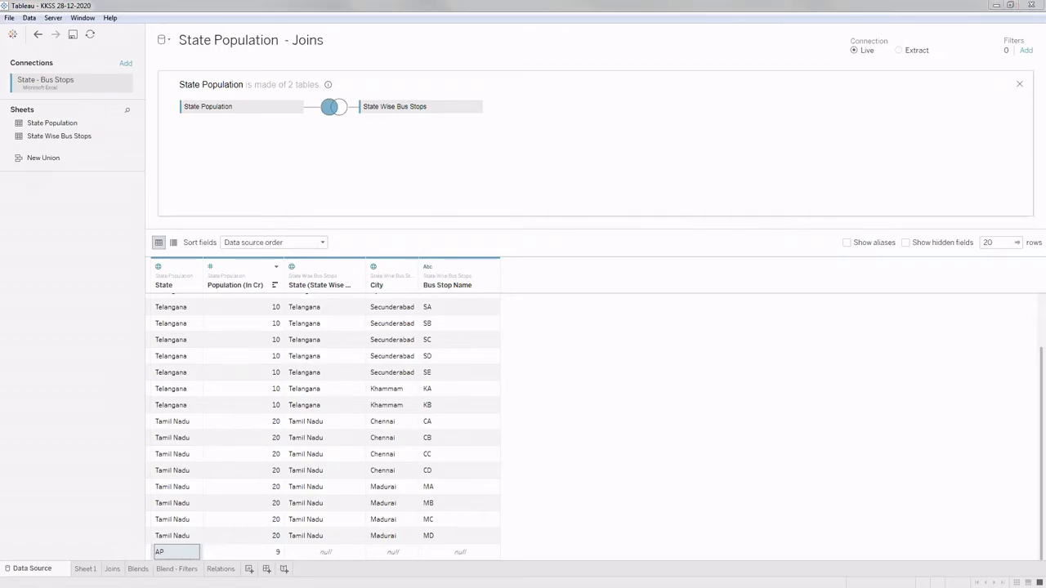
key("alt+Tab")
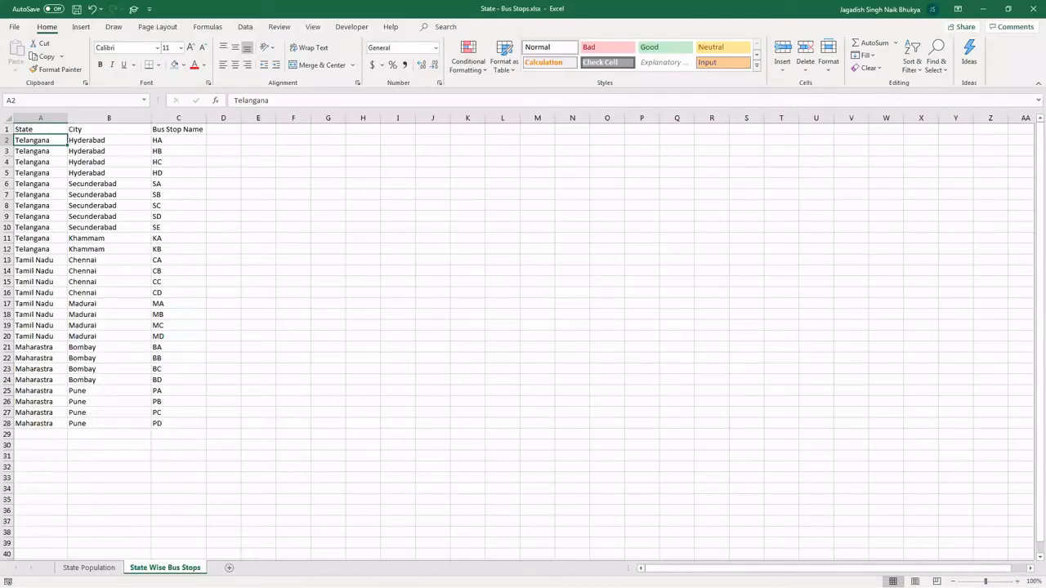
key("alt+Tab")
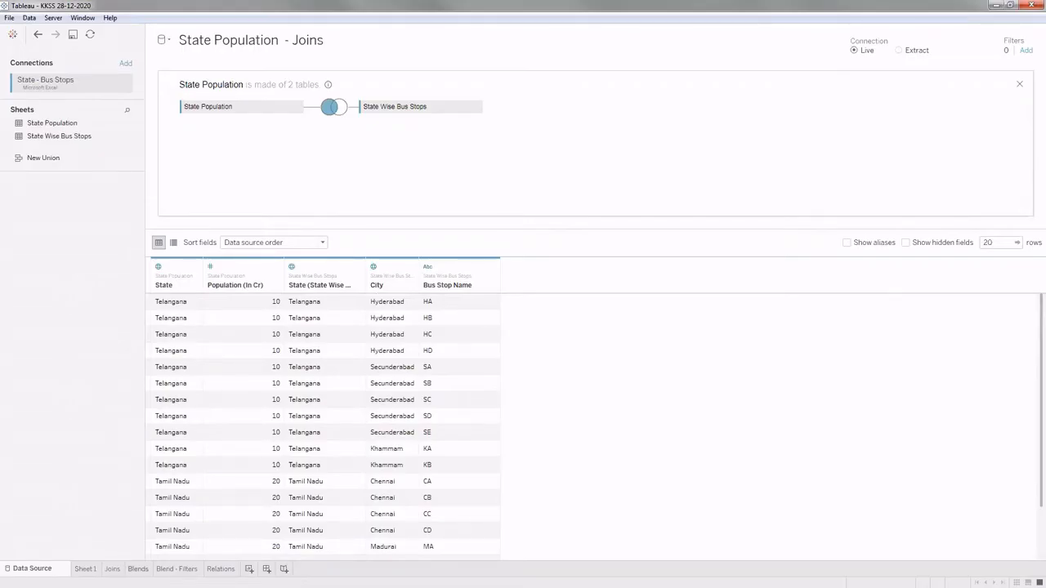
Create a calculated field named Fixed Population from the Joins sheet
left_click(112, 568)
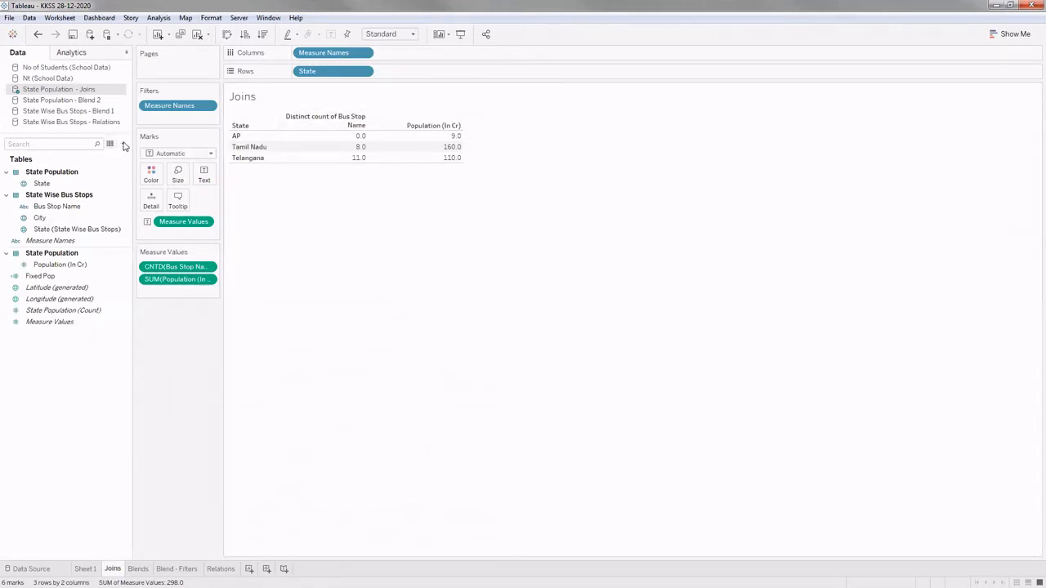
left_click(123, 144)
left_click(265, 216)
type("Fi")
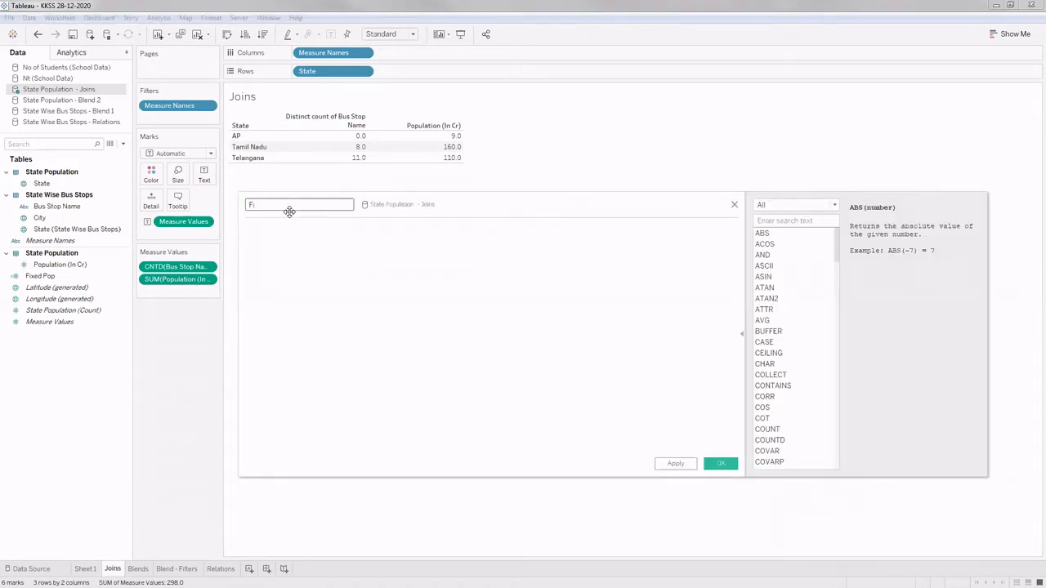
type("xed Population")
Begin the Fixed Population formula with { FIXED [State], using State from the State Population table
left_click(294, 229)
type("Fix")
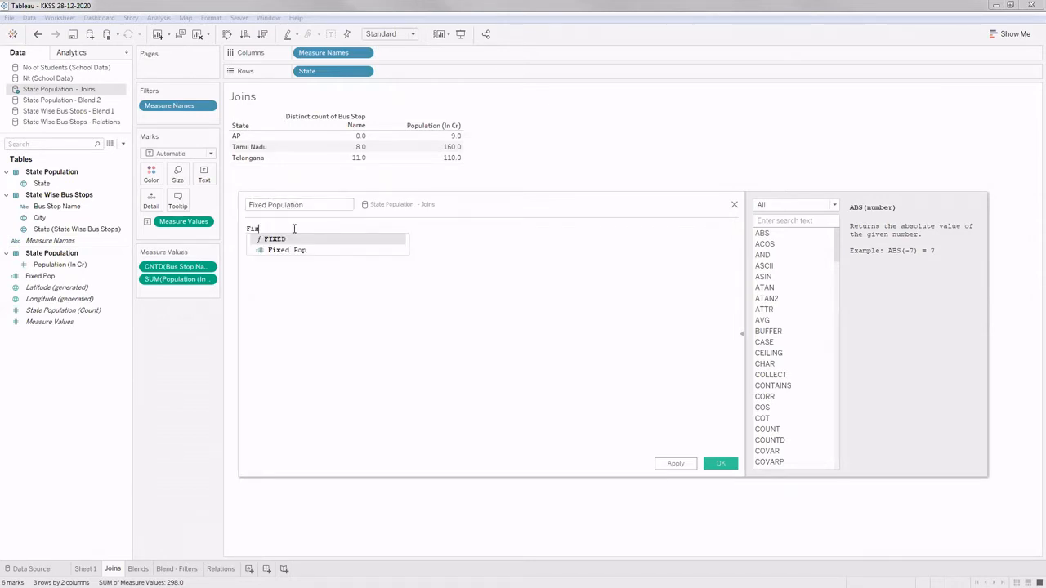
key("Return")
type("s")
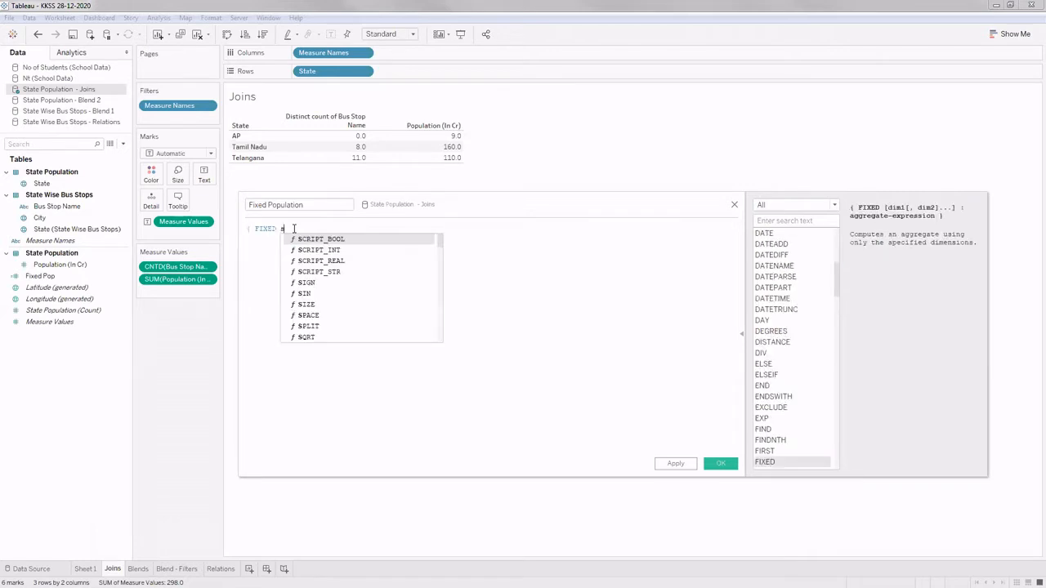
type("tt")
key("BackSpace")
key("BackSpace")
key("BackSpace")
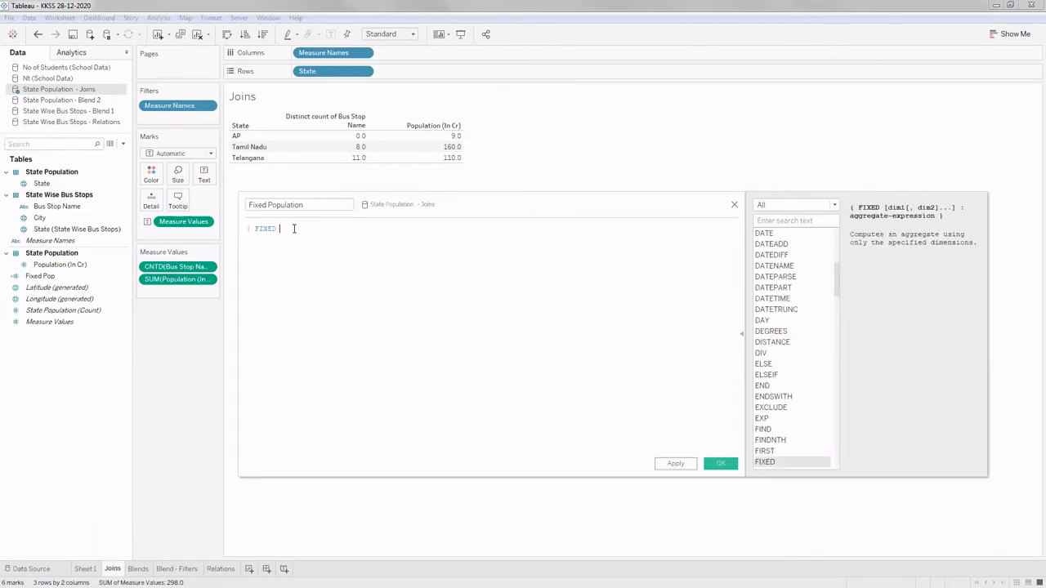
type("Stat")
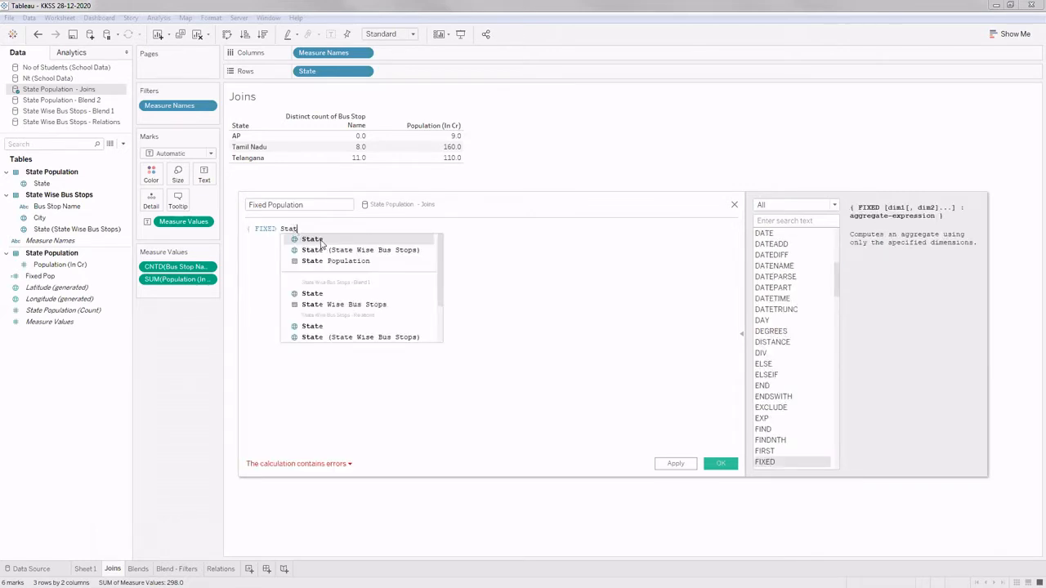
left_click(325, 241)
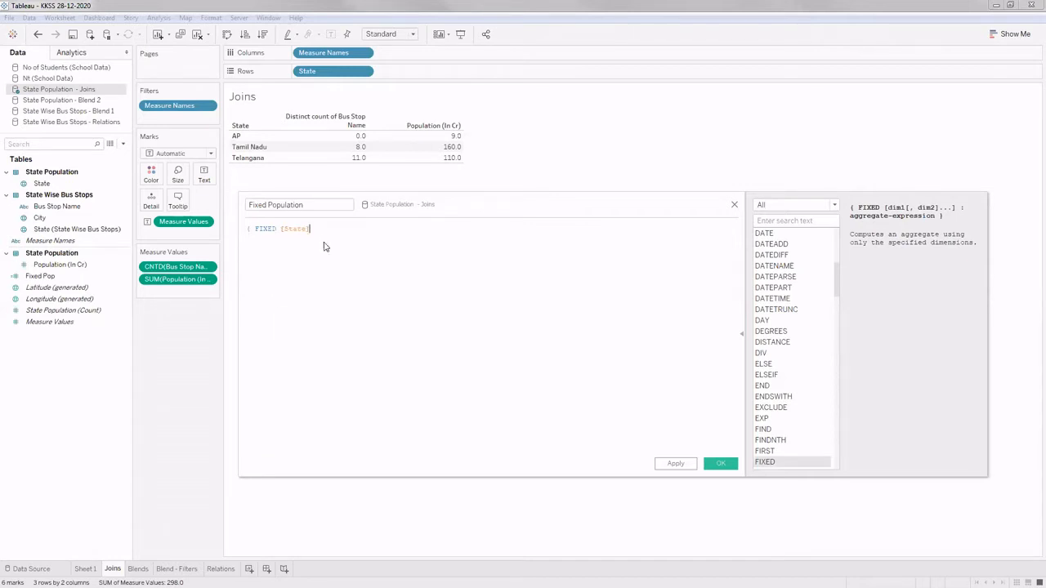
Complete the formula with : AVG([Population (In Cr)])} and add Fixed Population to the Joins table as another measure column
type(": AVG(")
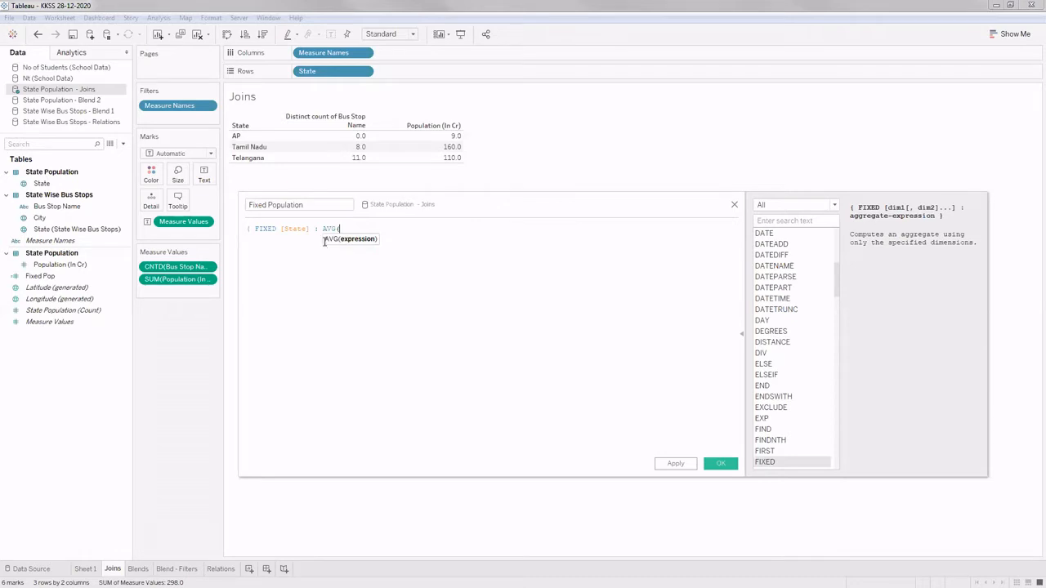
type("[Pop")
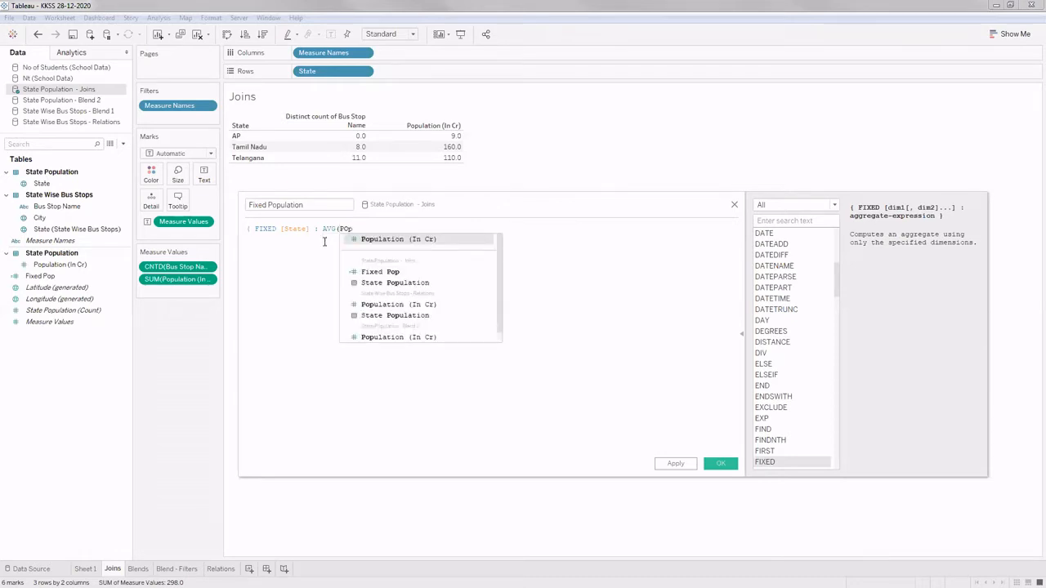
key("BackSpace")
key("BackSpace")
type("op")
left_click(423, 238)
type(")")
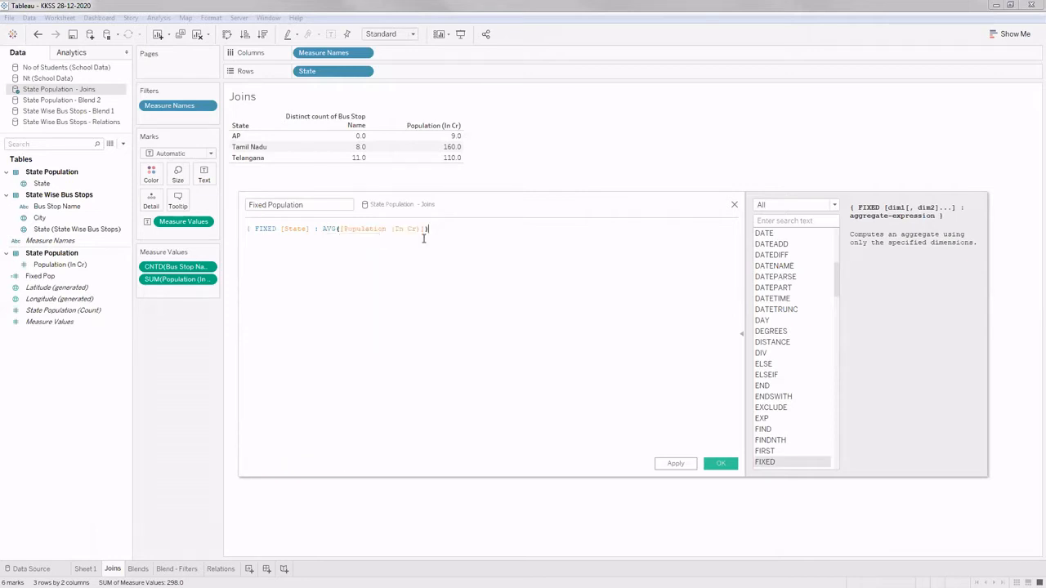
type("}")
left_click(721, 465)
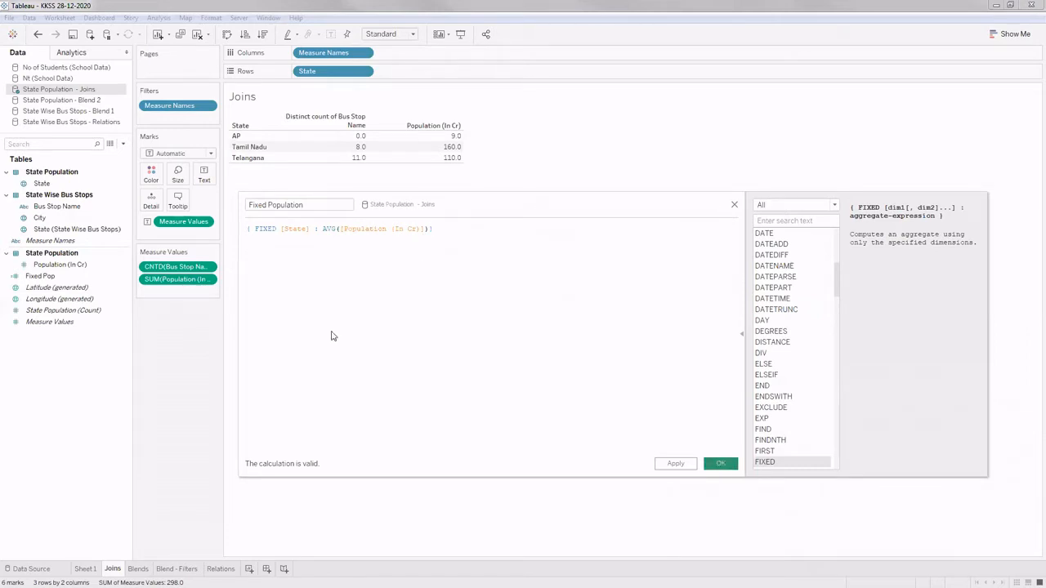
left_click_drag(226, 281, 550, 162)
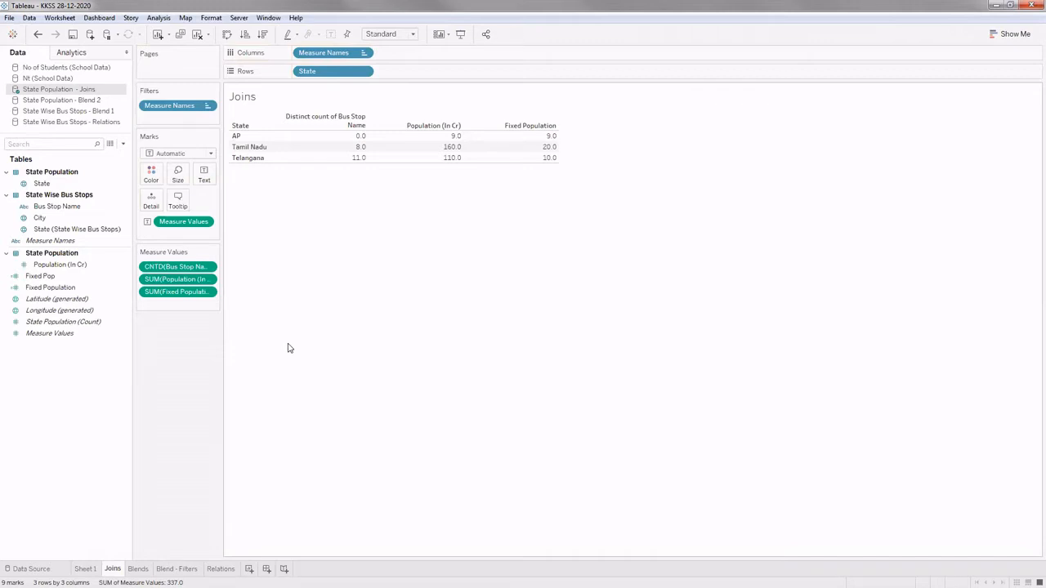
Inspect the State Population - Joins data source: its combined logical table, the join between its two tables and its name
left_click(31, 569)
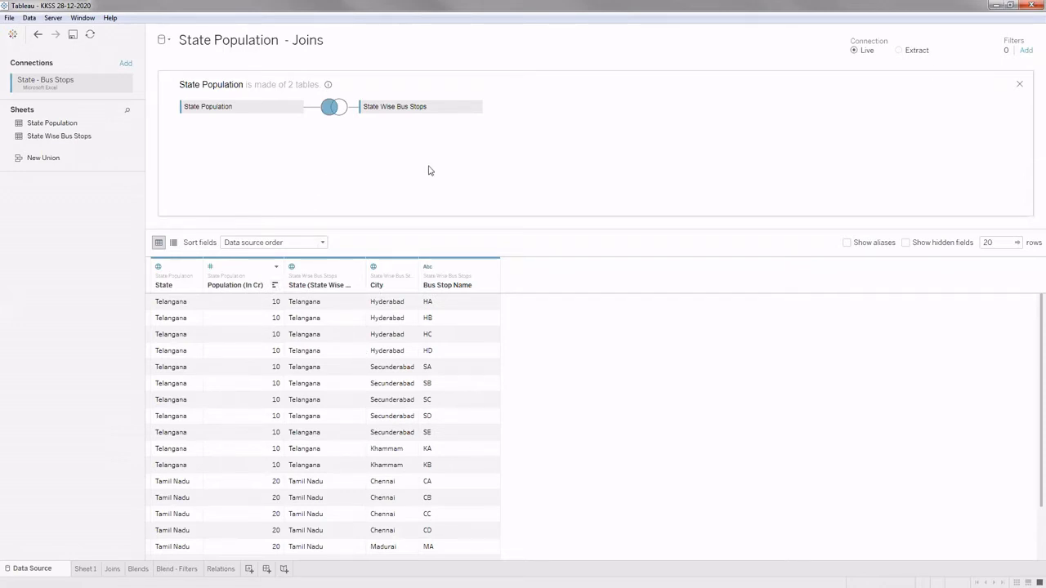
left_click(1021, 87)
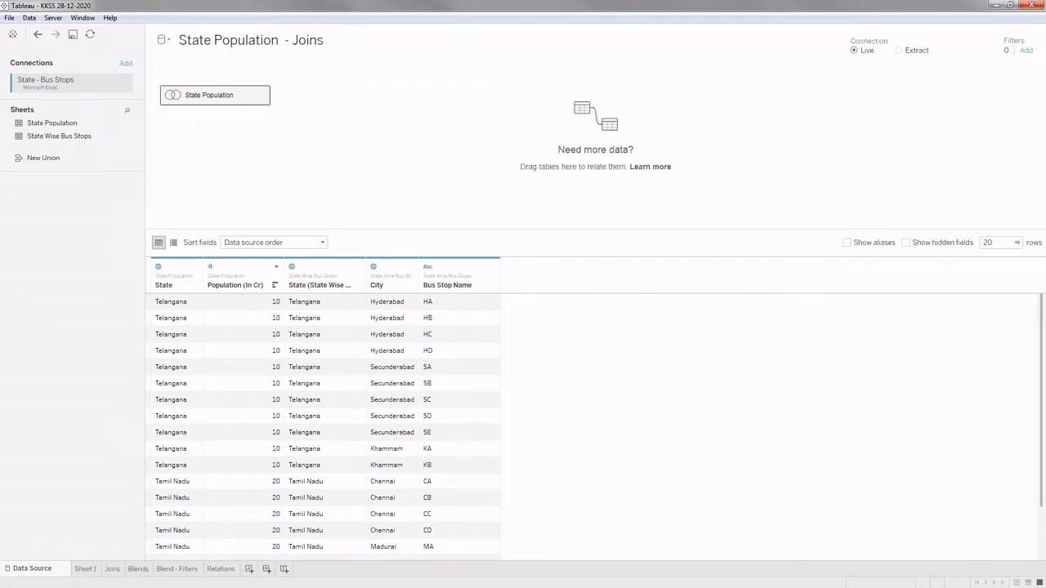
left_click(138, 569)
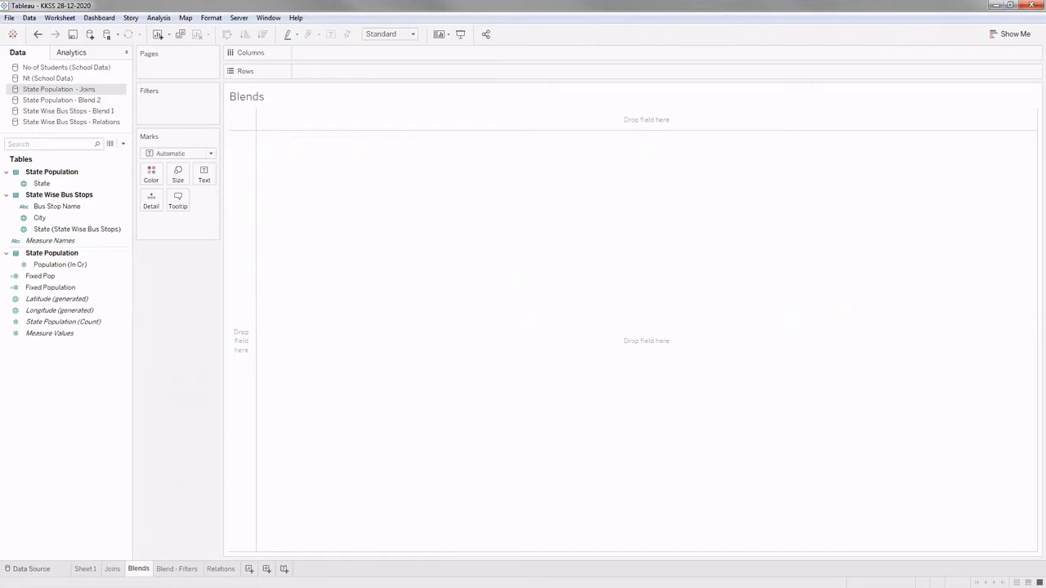
left_click(31, 568)
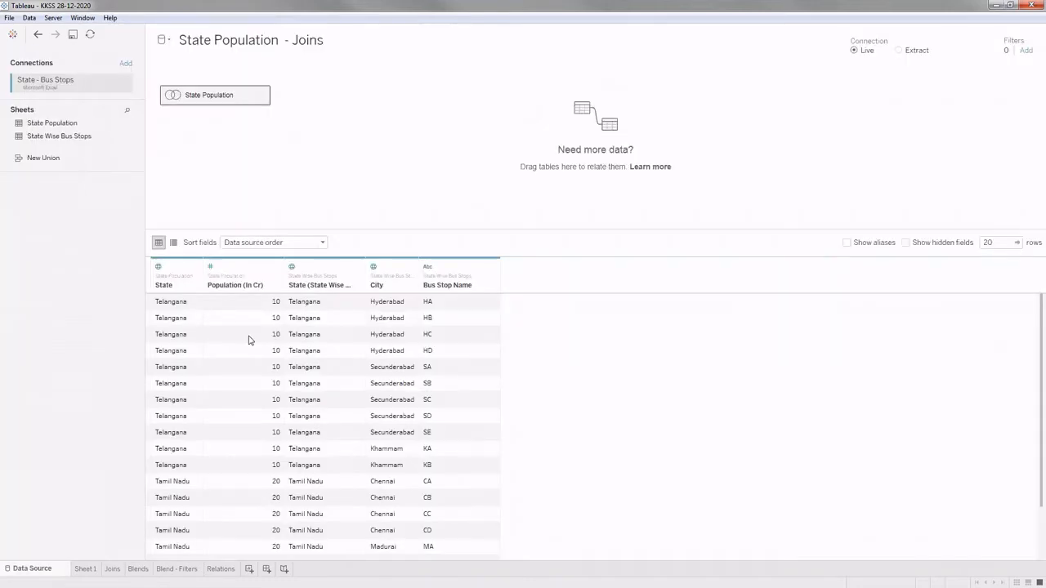
double_click(244, 95)
left_click(255, 39)
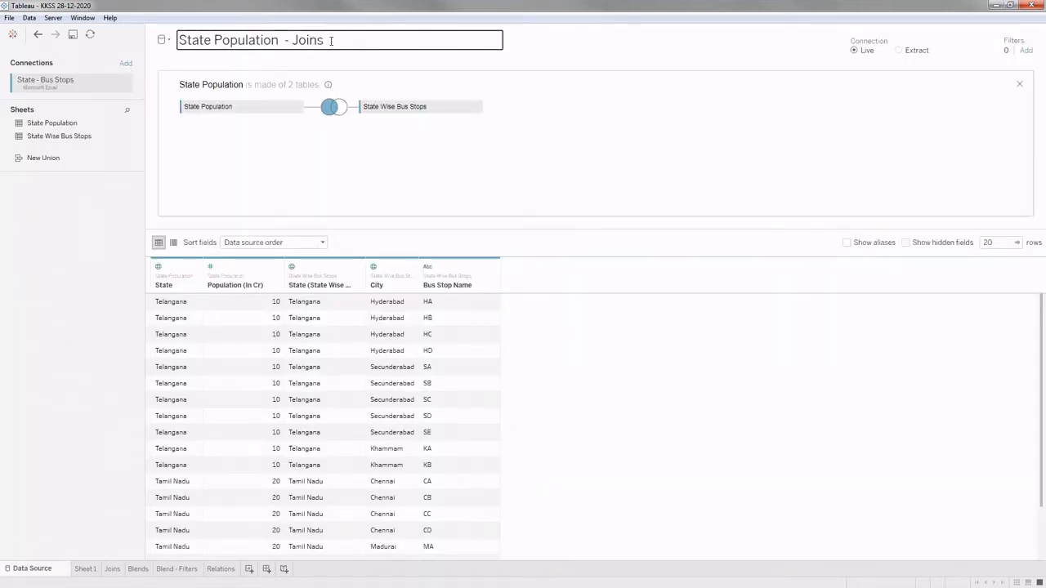
left_click_drag(205, 52, 169, 40)
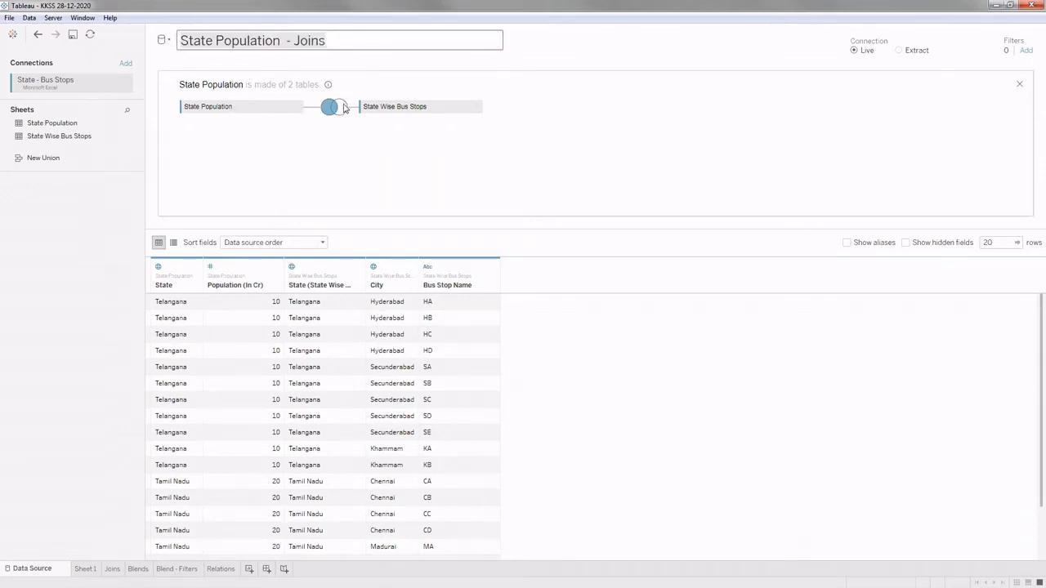
Open the Blends sheet and compare the fields of State Wise Bus Stops - Blend 1 and State Population - Blend 2
left_click(1020, 85)
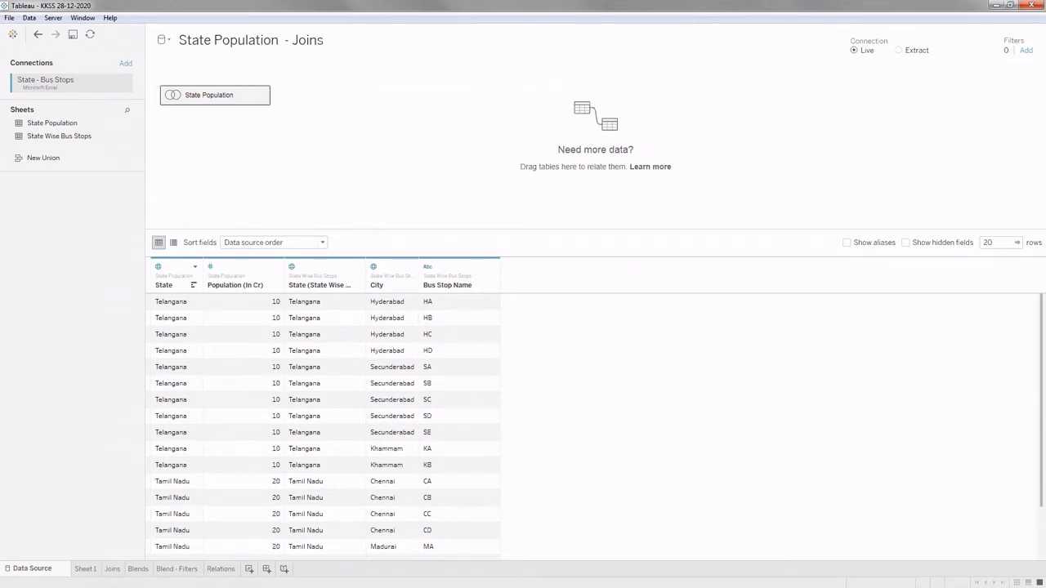
left_click(140, 567)
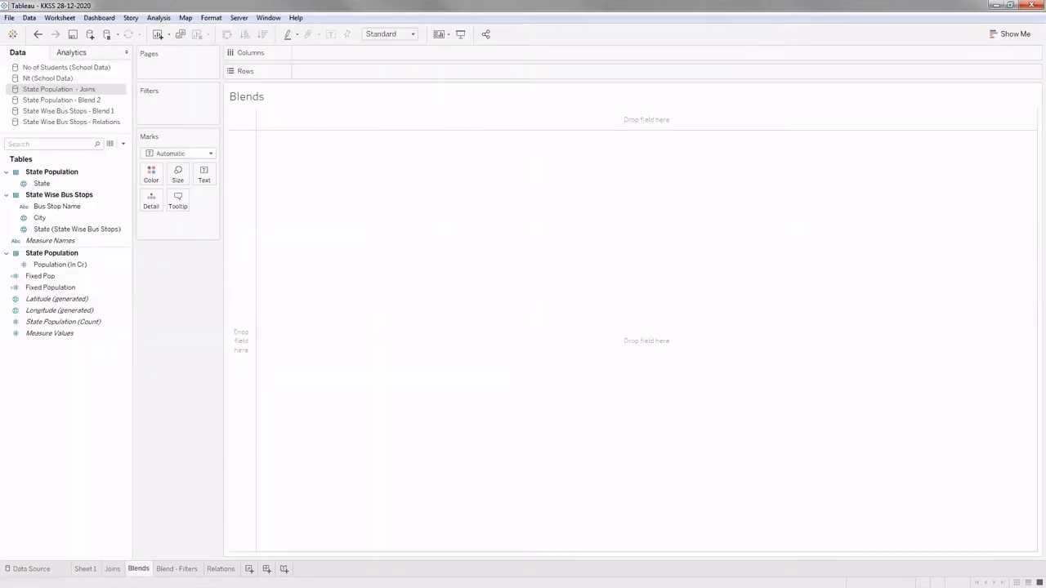
left_click(94, 114)
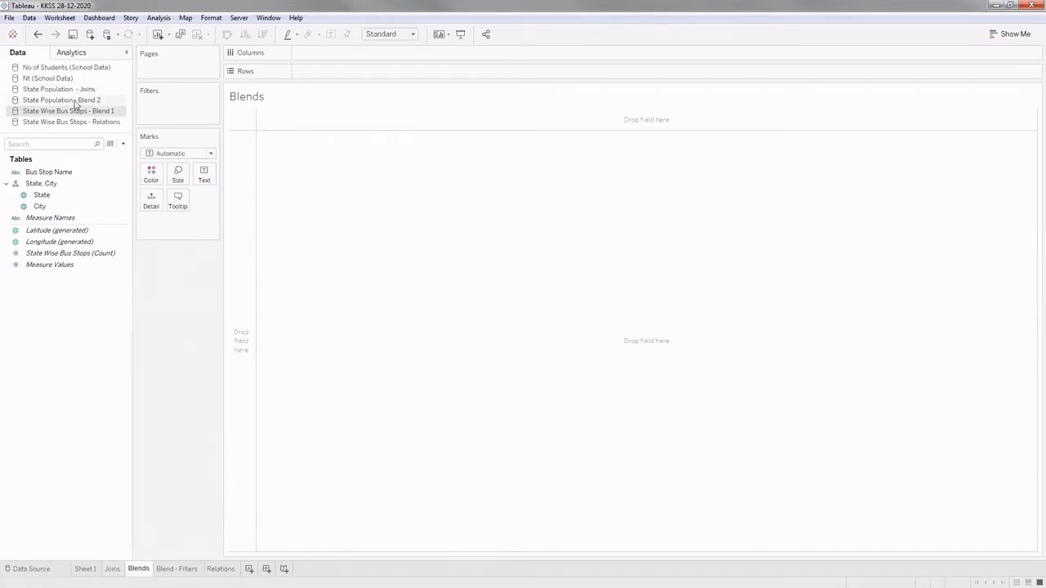
left_click(90, 100)
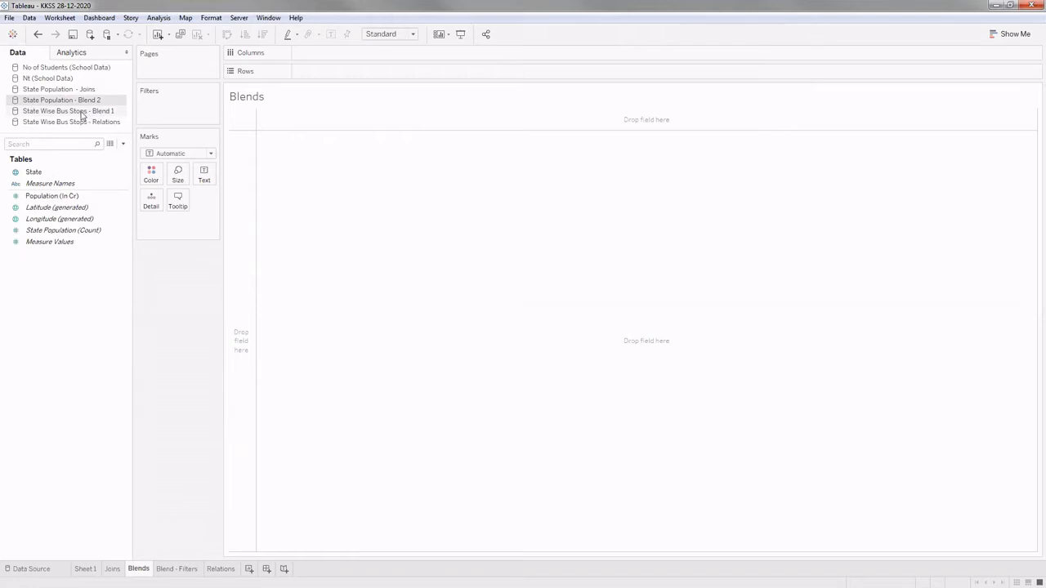
left_click(79, 111)
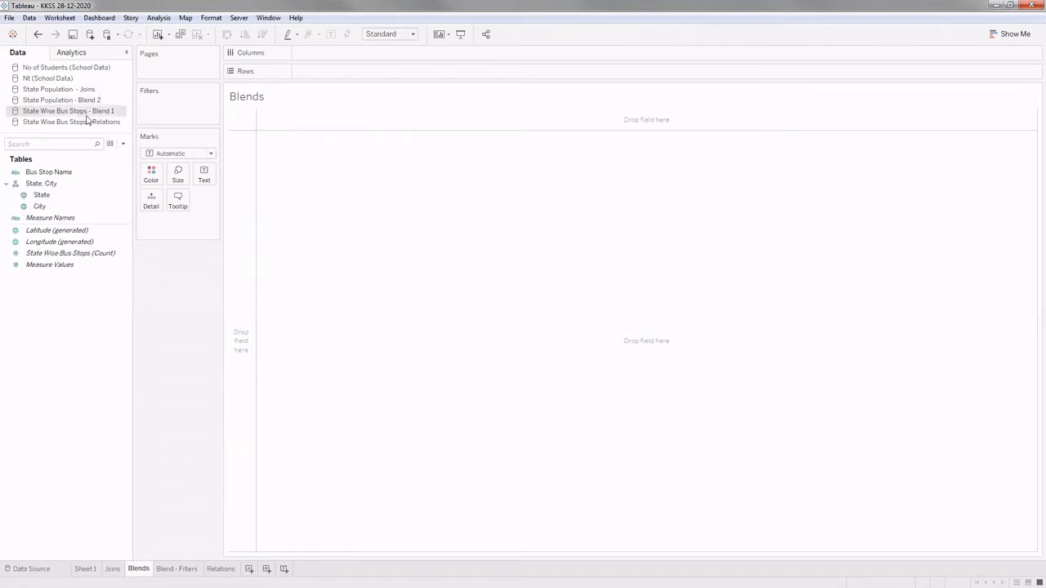
left_click(55, 196)
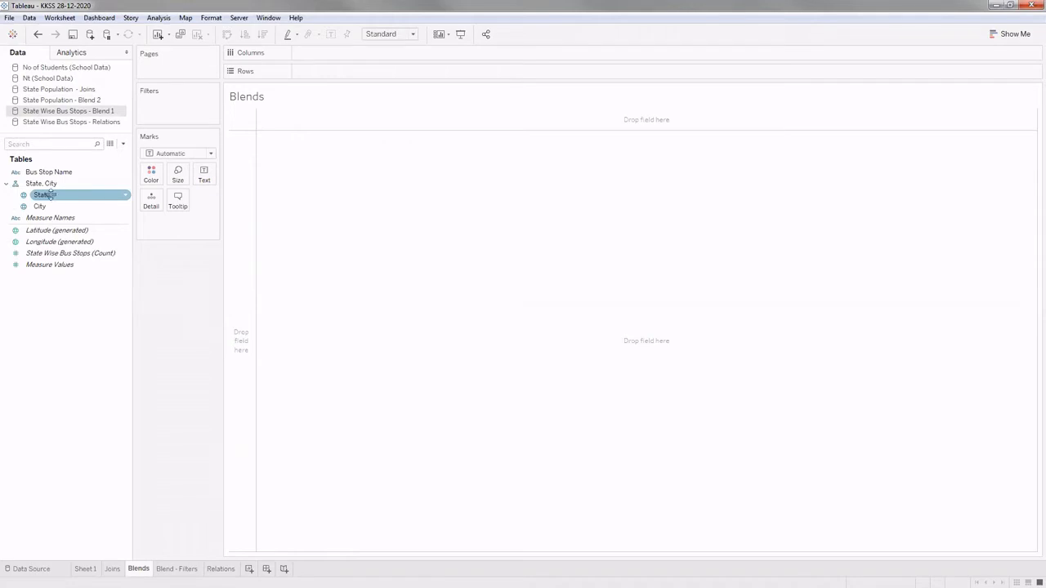
Show Population (In Cr) as text for each State on rows, using both fields from State Population - Blend 2
left_click(80, 100)
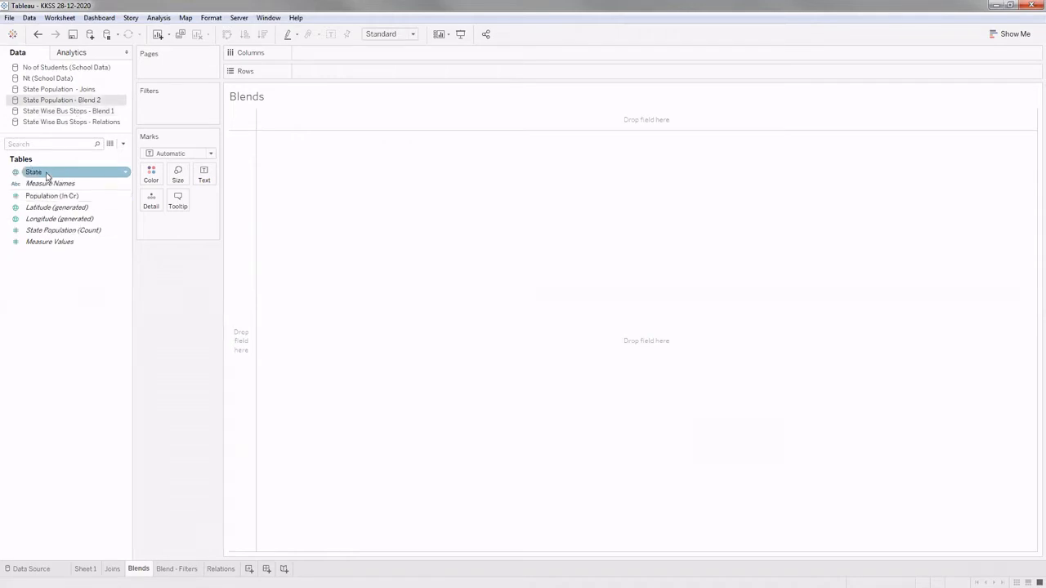
left_click_drag(49, 178, 324, 75)
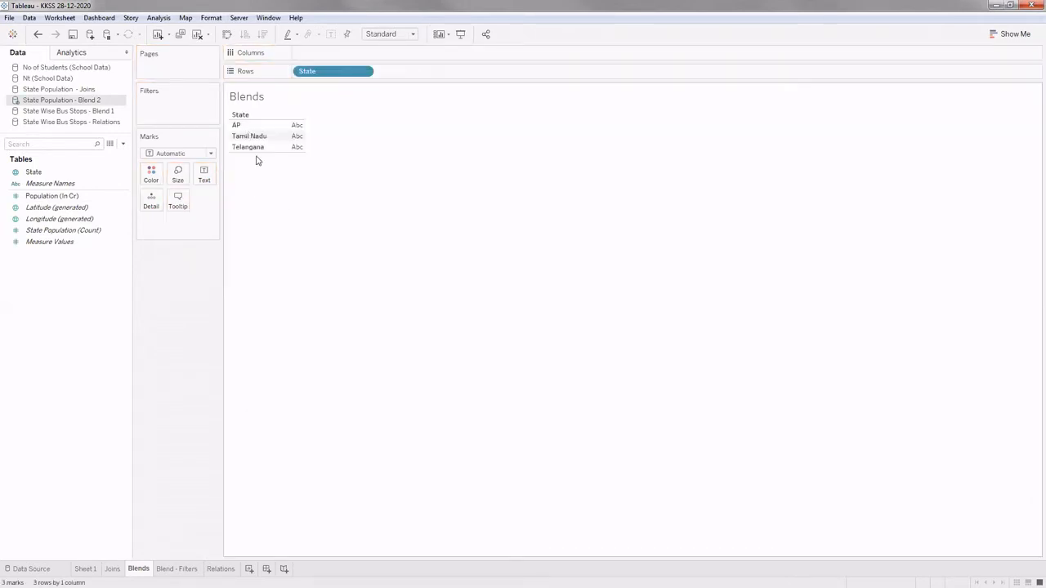
left_click(53, 196)
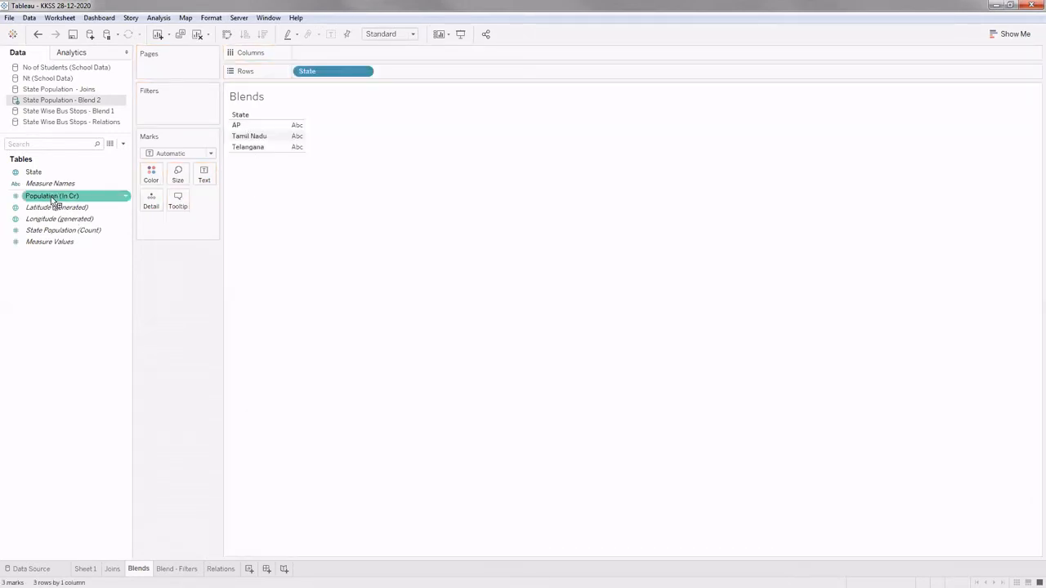
left_click_drag(50, 196, 205, 173)
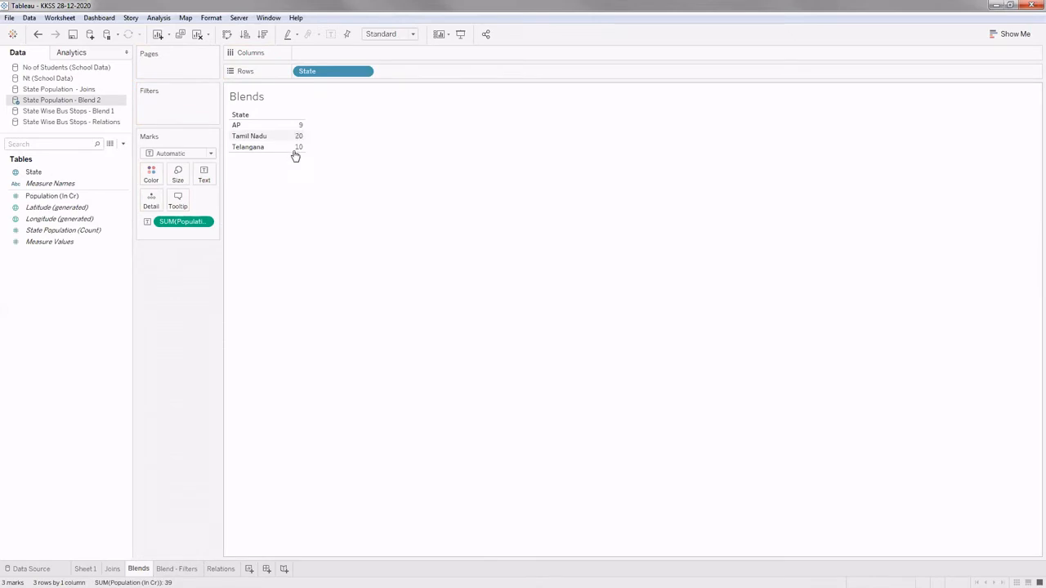
Inspect the State linking field in the State Wise Bus Stops - Blend 1 data source
left_click(77, 113)
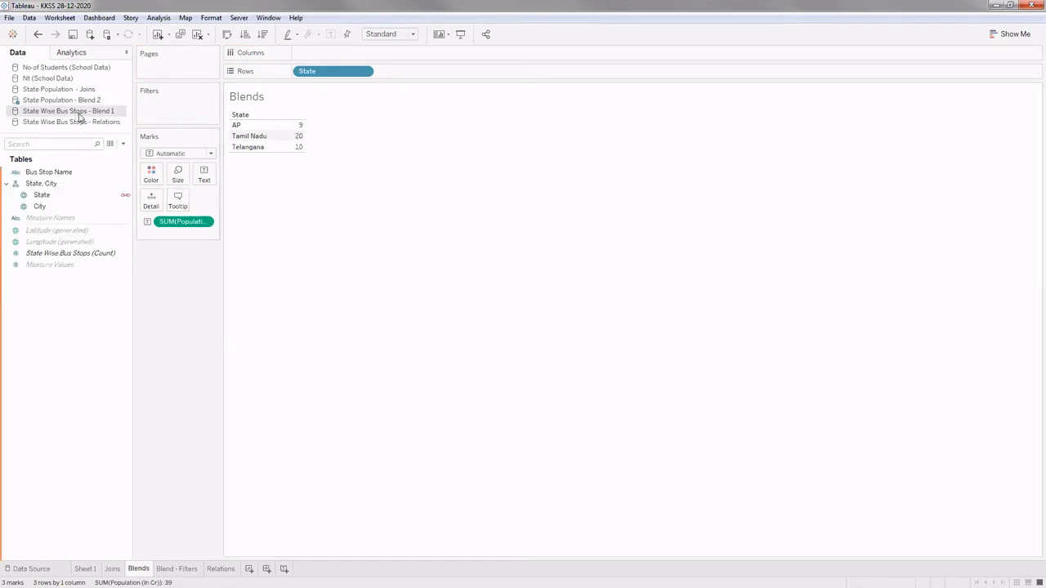
left_click(116, 207)
left_click(126, 197)
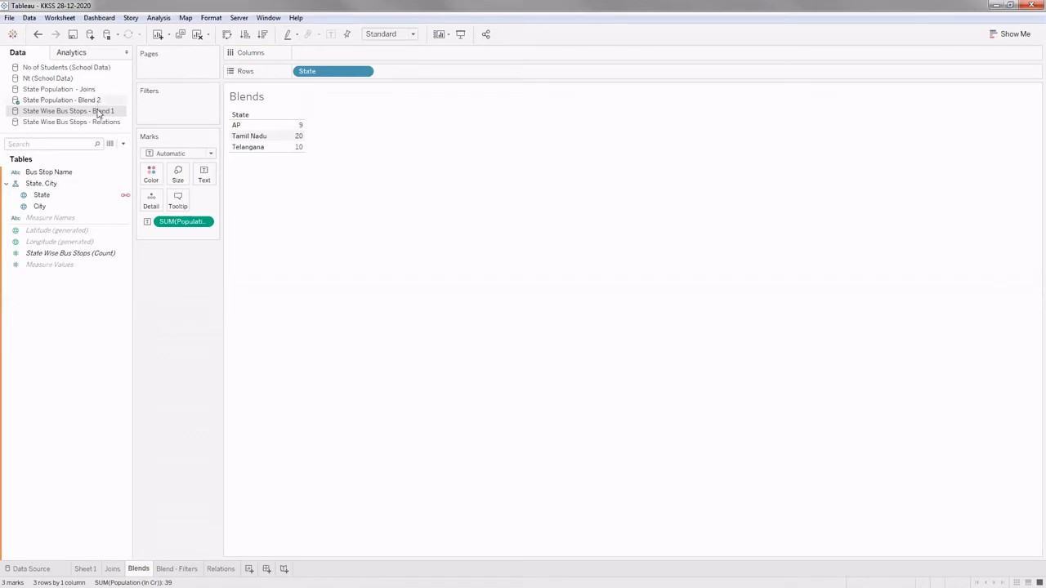
left_click(127, 205)
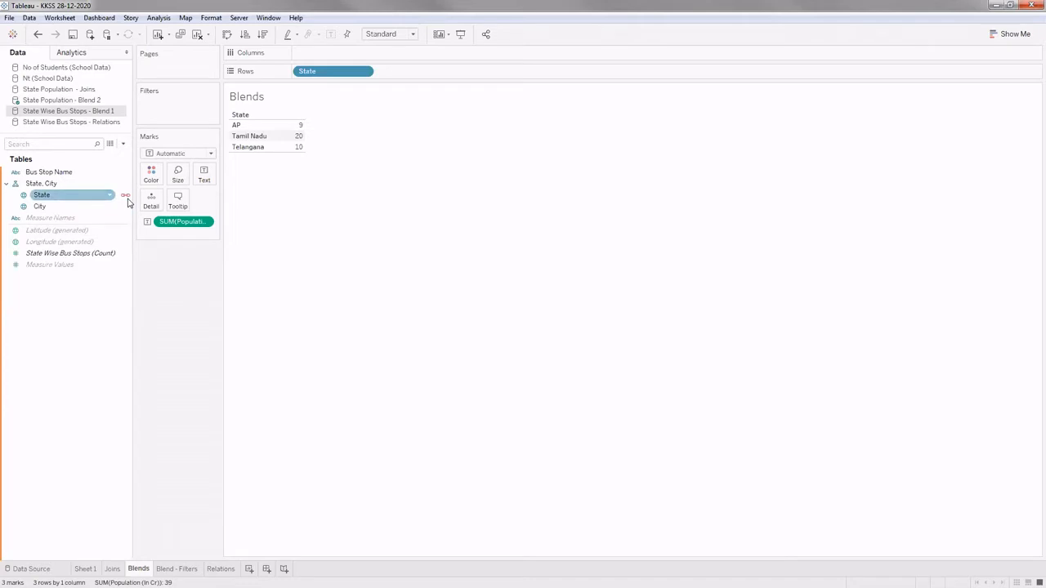
left_click(127, 198)
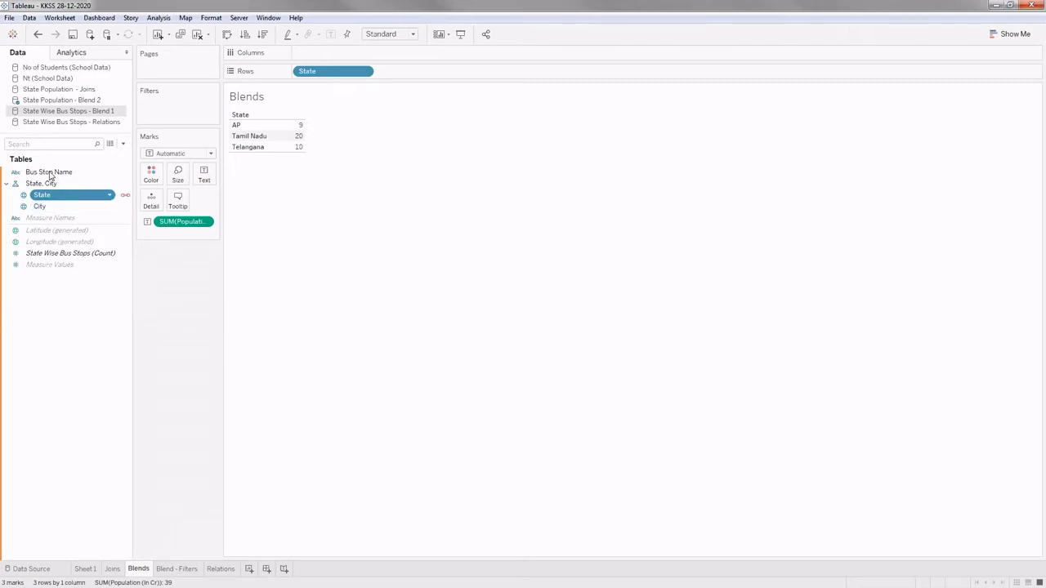
Add the distinct count of Bus Stop Name, CNTD, to the population table as another measure column
mouse_move(49, 174)
left_mouse_down()
mouse_move(299, 123)
mouse_move(395, 77)
left_mouse_up()
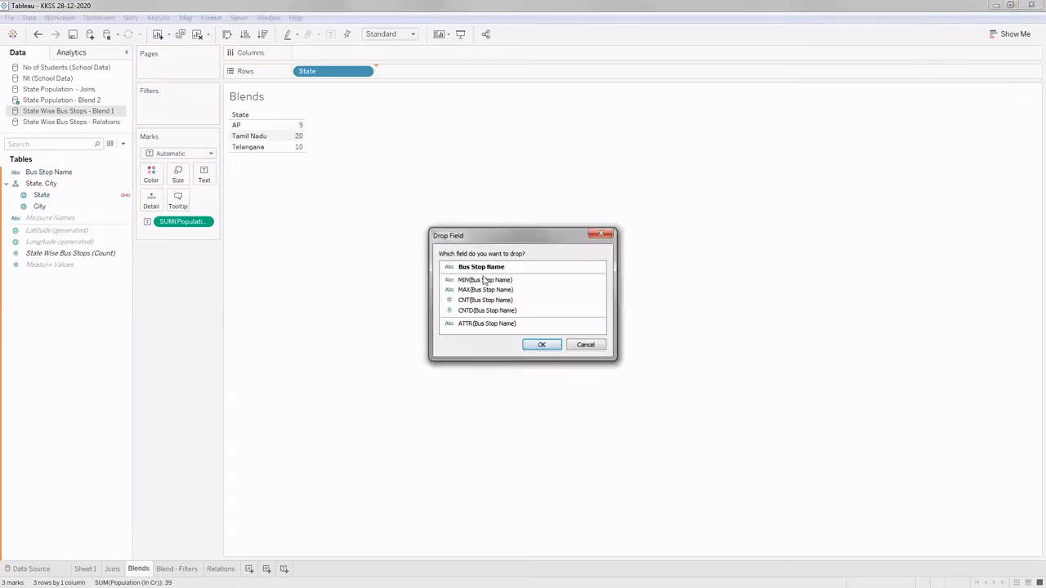
left_click(600, 234)
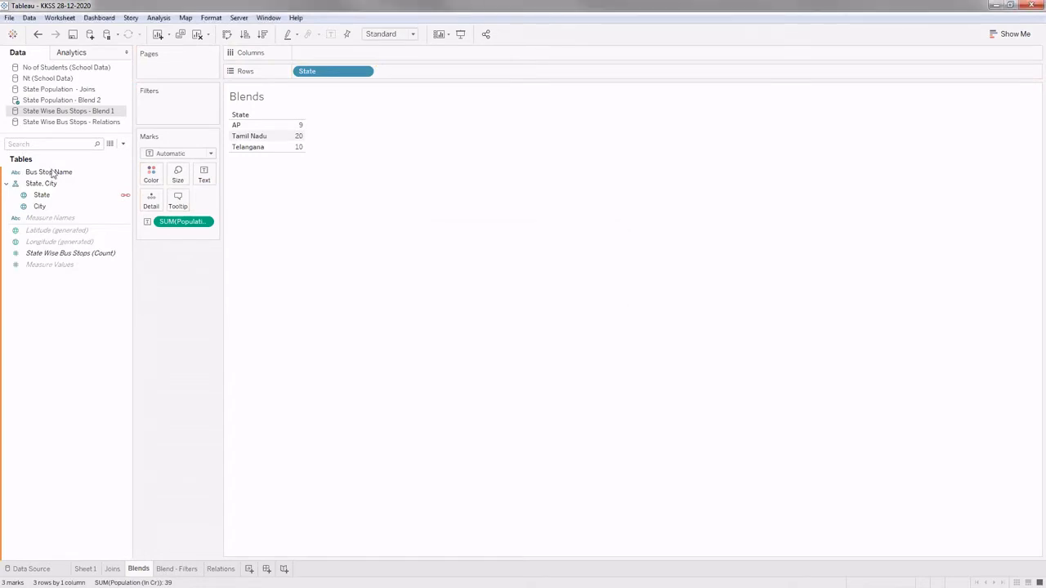
left_click_drag(52, 174, 204, 181)
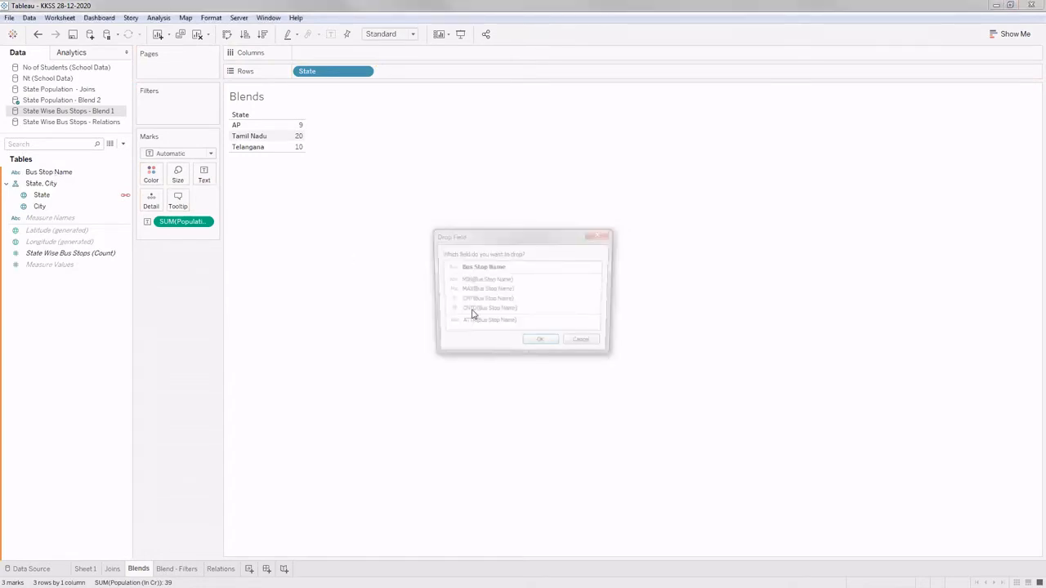
left_click(545, 312)
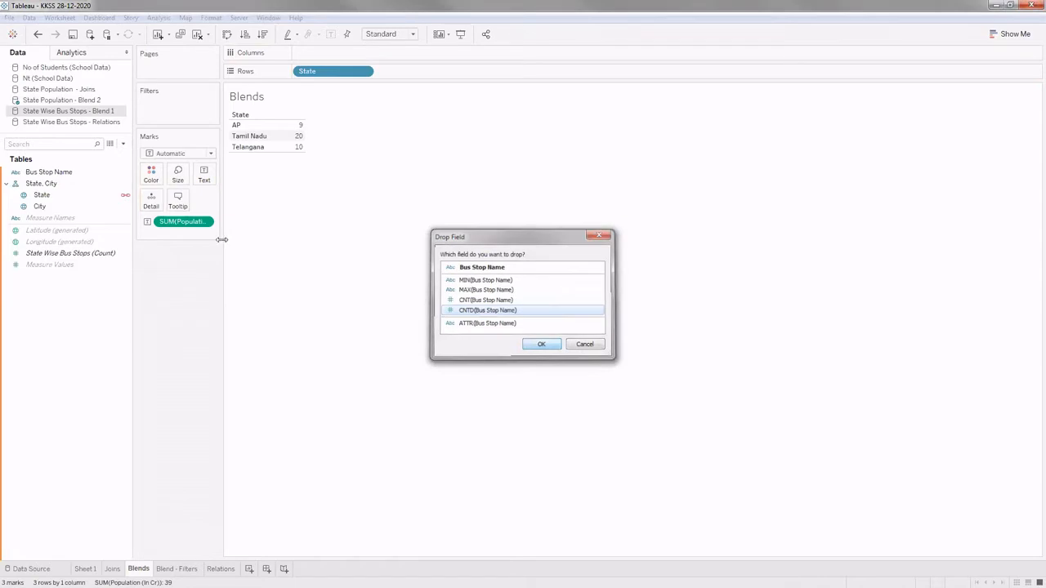
key("Return")
left_click_drag(176, 236, 302, 160)
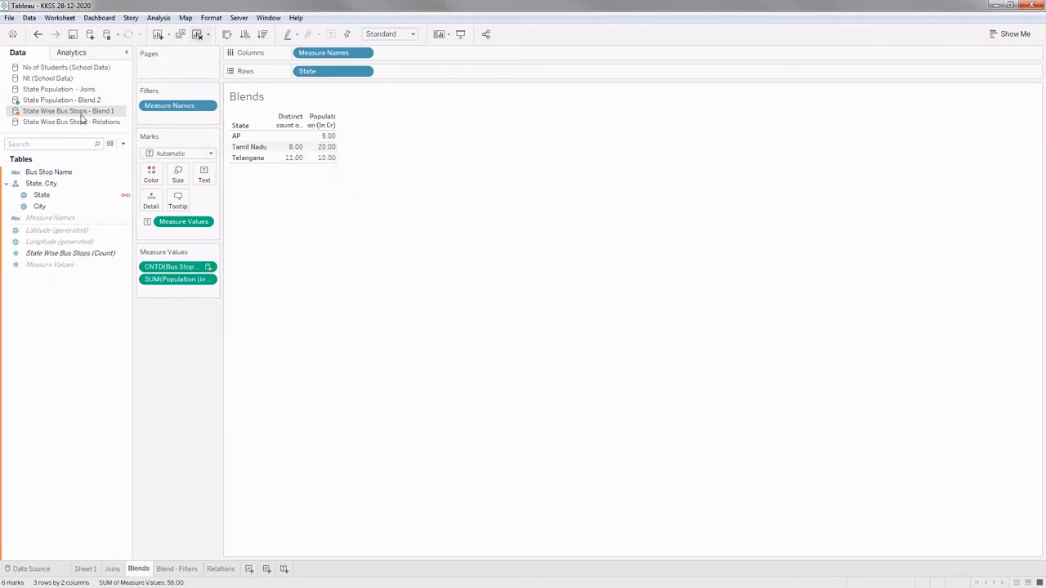
Clear the Blends sheet and show the distinct count of Bus Stop Name per State from State Wise Bus Stops - Blend 1
key("alt+shift+BackSpace")
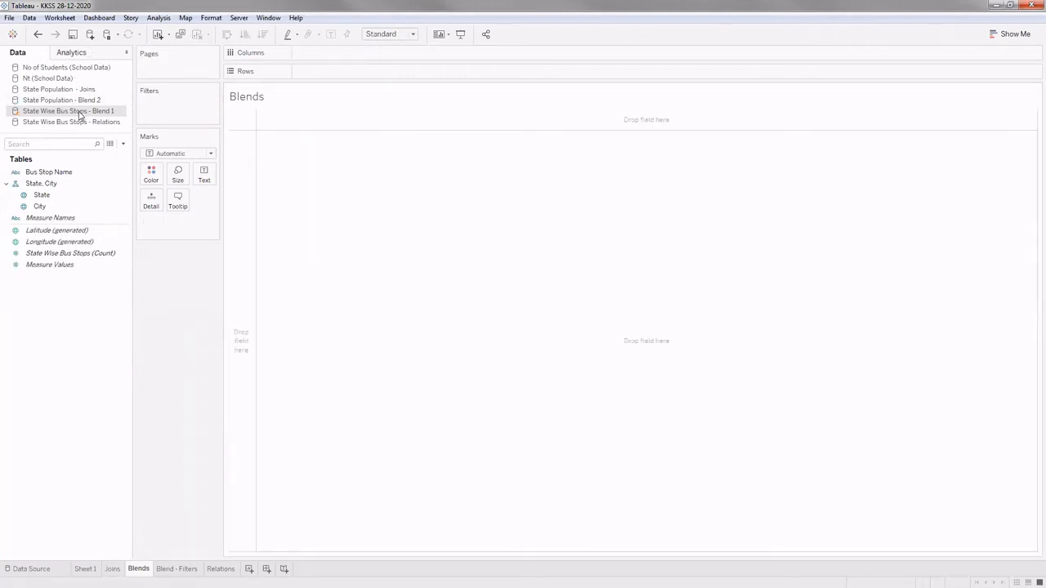
left_click(53, 173)
left_click(43, 183)
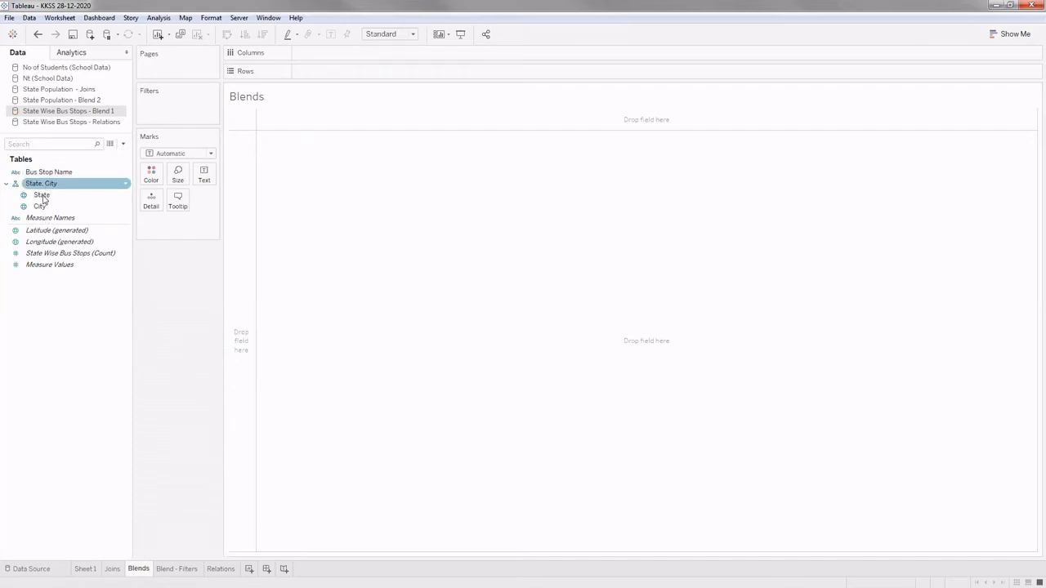
left_click_drag(45, 196, 321, 73)
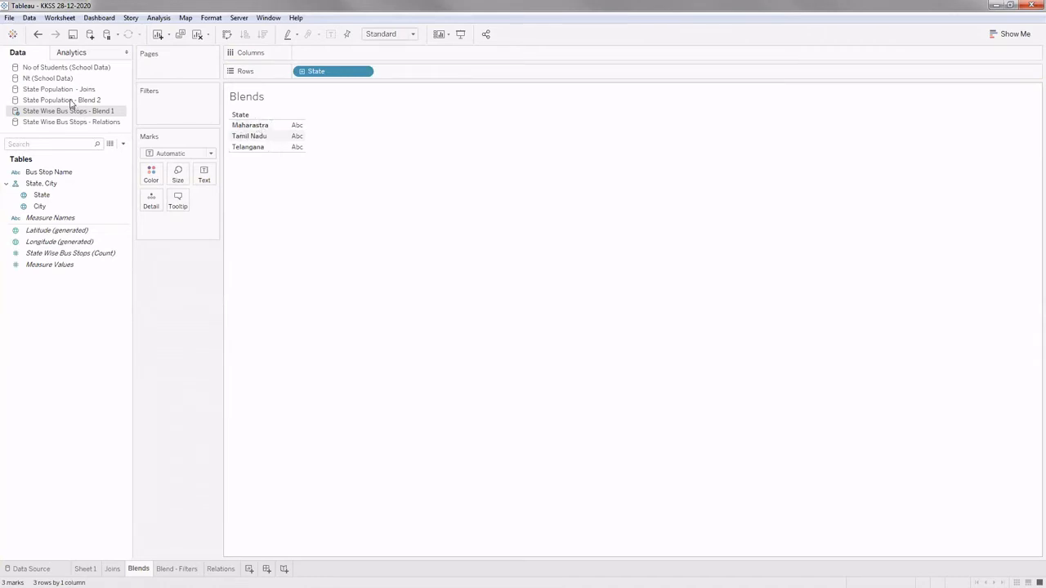
mouse_move(66, 198)
left_mouse_down()
mouse_move(51, 172)
mouse_move(219, 175)
mouse_move(204, 176)
left_mouse_up()
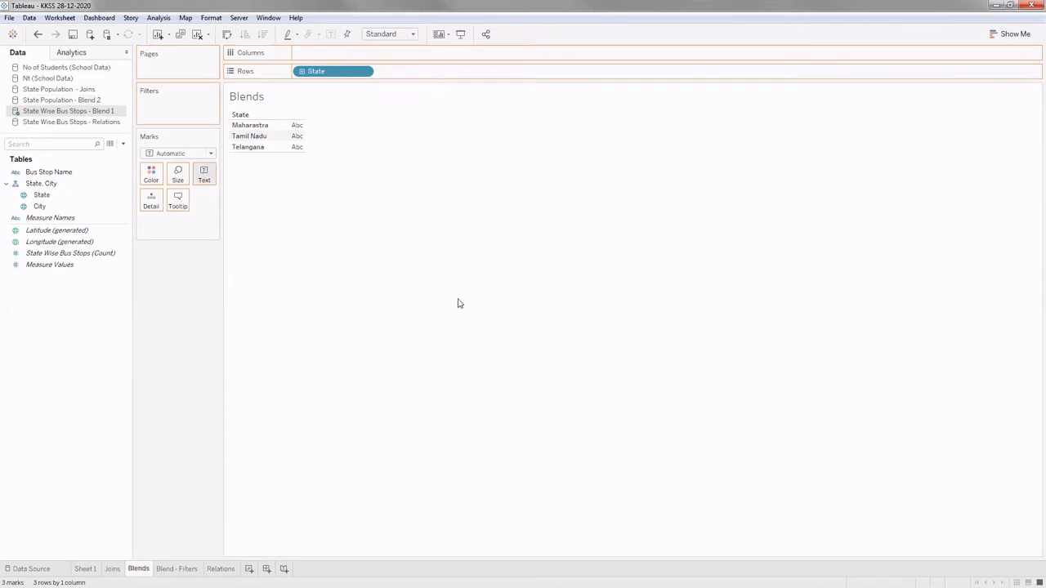
left_click(542, 344)
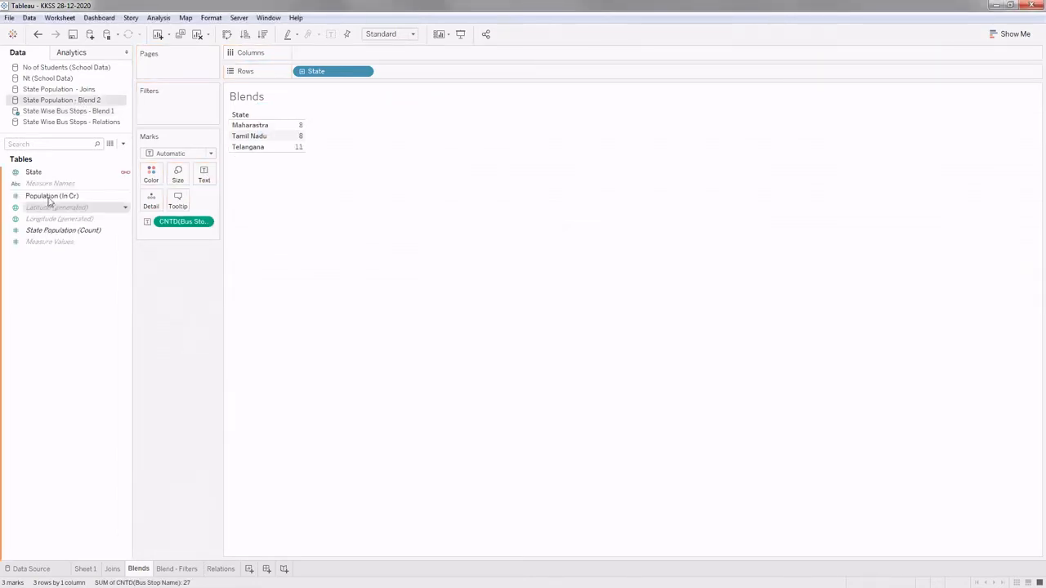
Add Population (In Cr) from State Population - Blend 2 as a second measure column and compare the primary and secondary data sources
left_click_drag(49, 199, 204, 175)
left_click_drag(184, 232, 308, 166)
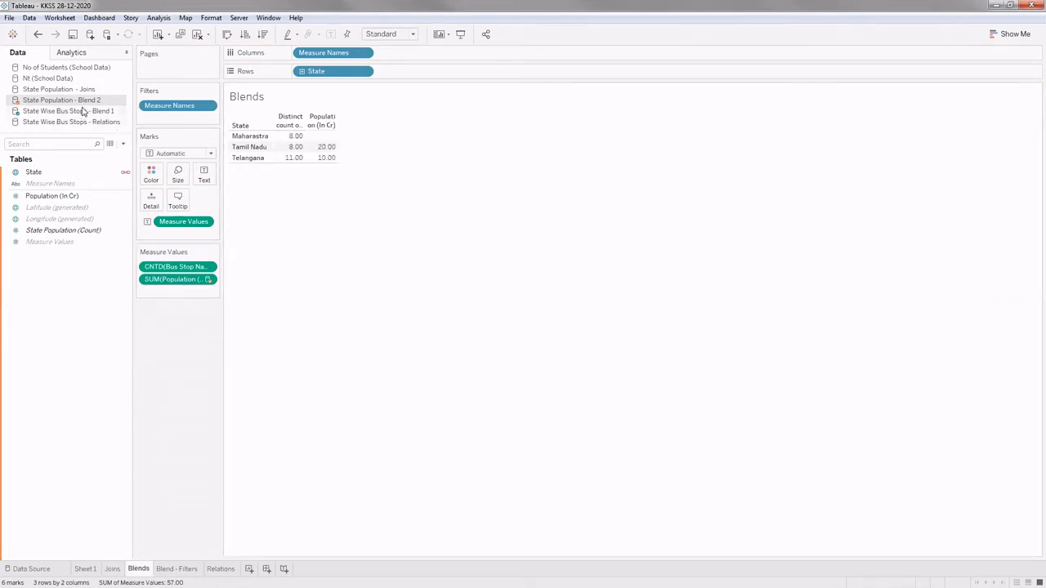
left_click(82, 112)
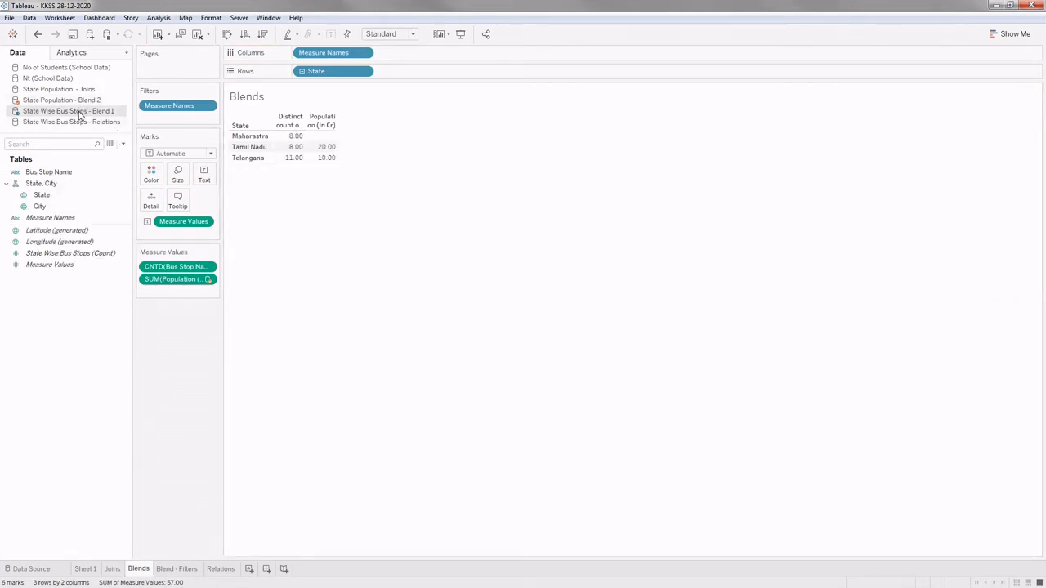
left_click(84, 101)
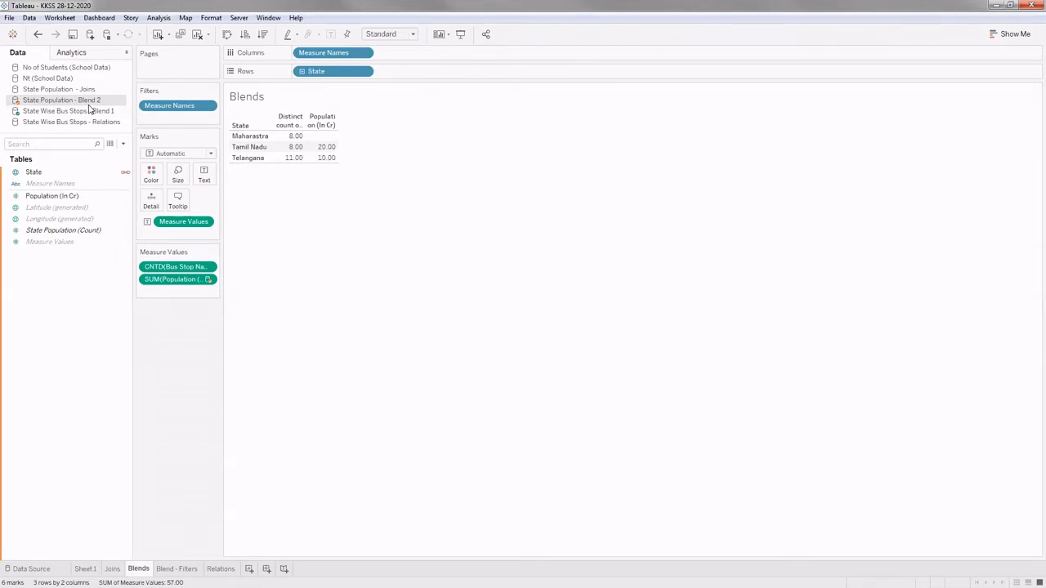
mouse_move(327, 154)
Open the Blend - Filters sheet, then switch to School Data.xlsx in Excel and examine its No Of Teachers and Nt worksheets
key("ctrl+Tab")
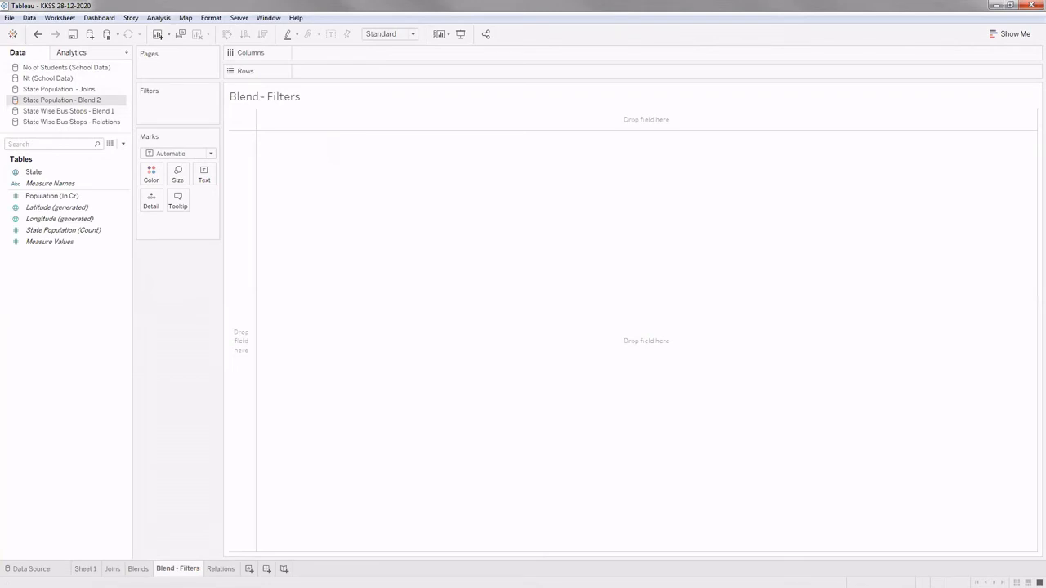
key("alt+Tab")
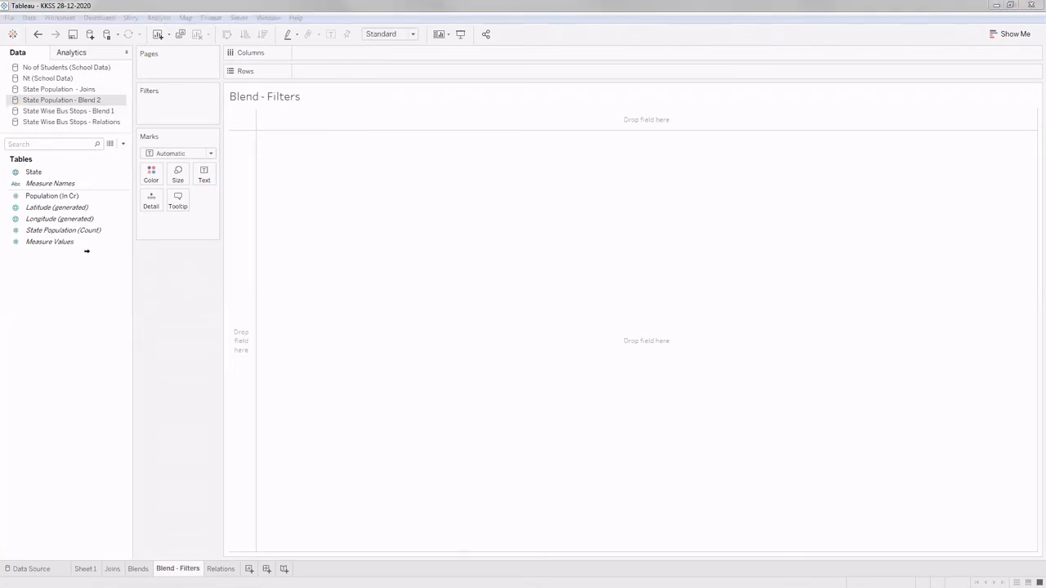
key("alt+Tab")
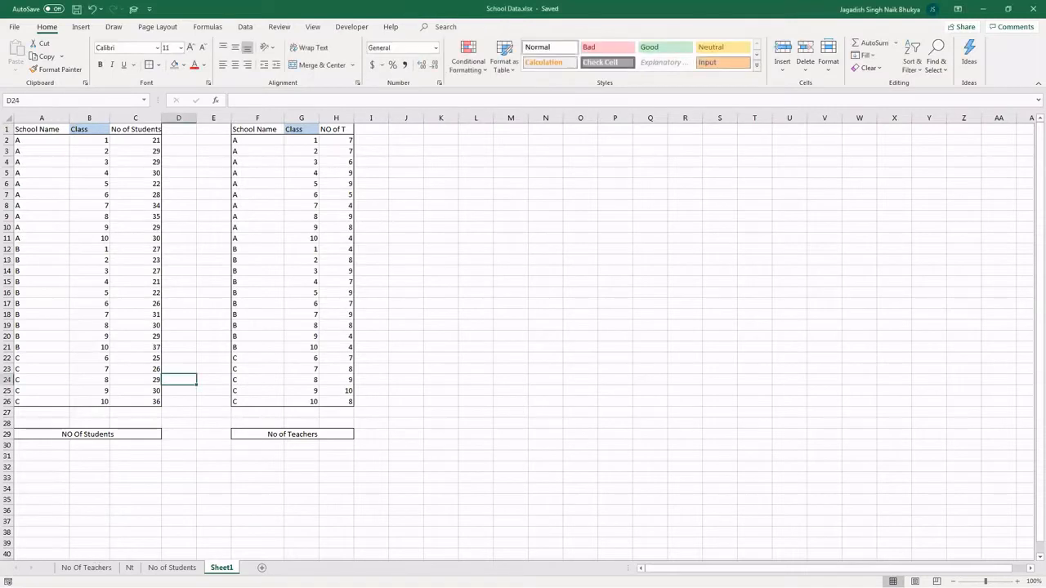
left_click(87, 567)
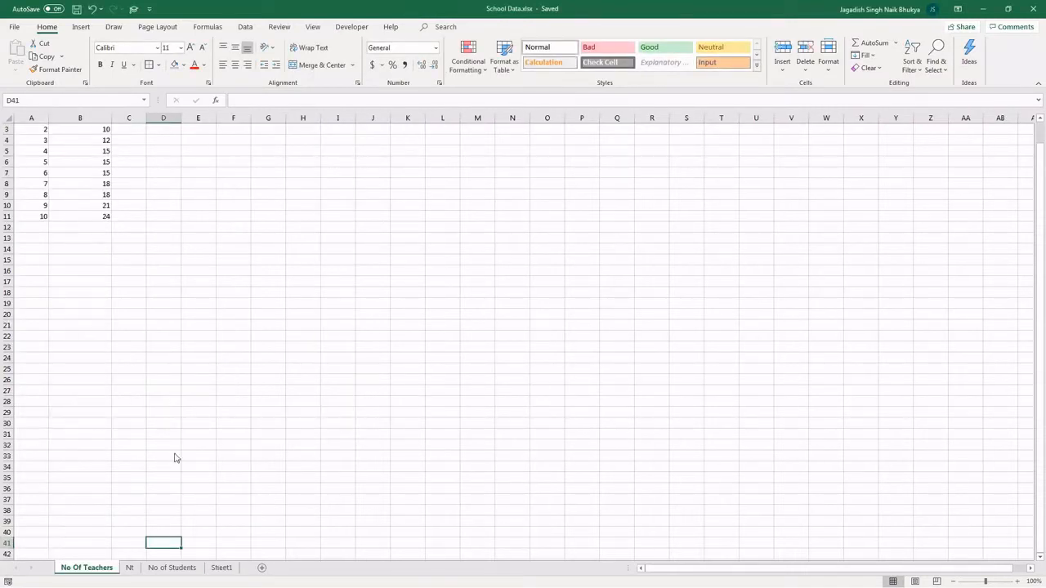
left_click(129, 568)
left_click(196, 357)
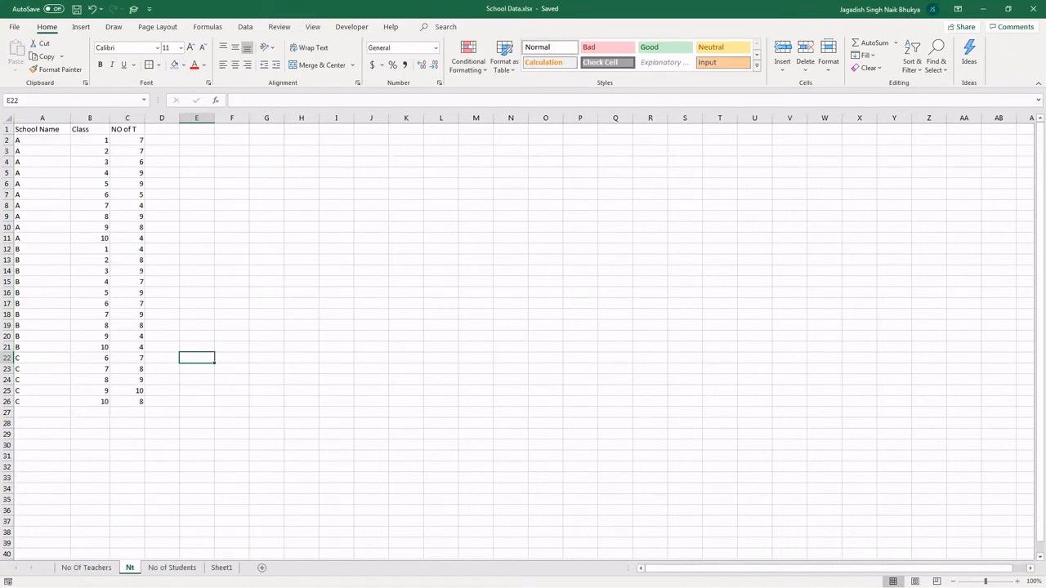
Hide the No Of Teachers worksheet and select the school A entries in the School Name column of the Nt worksheet
right_click(86, 567)
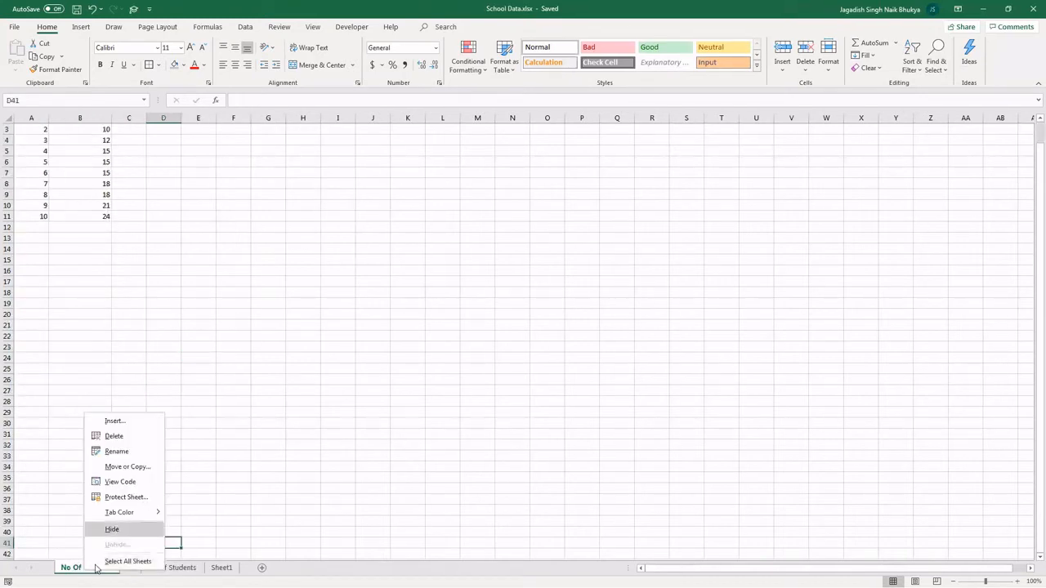
left_click(112, 529)
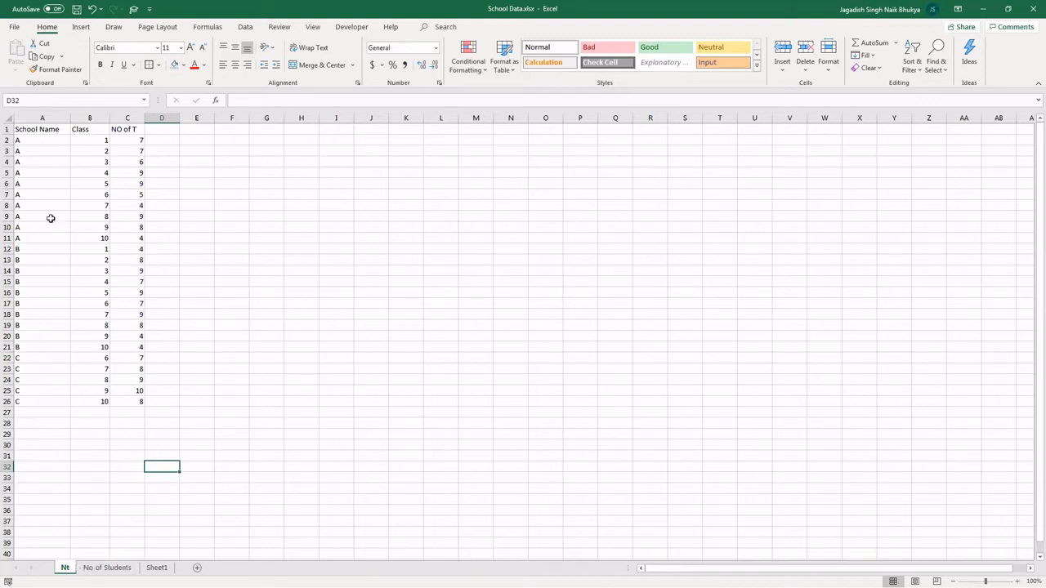
left_click_drag(49, 138, 48, 230)
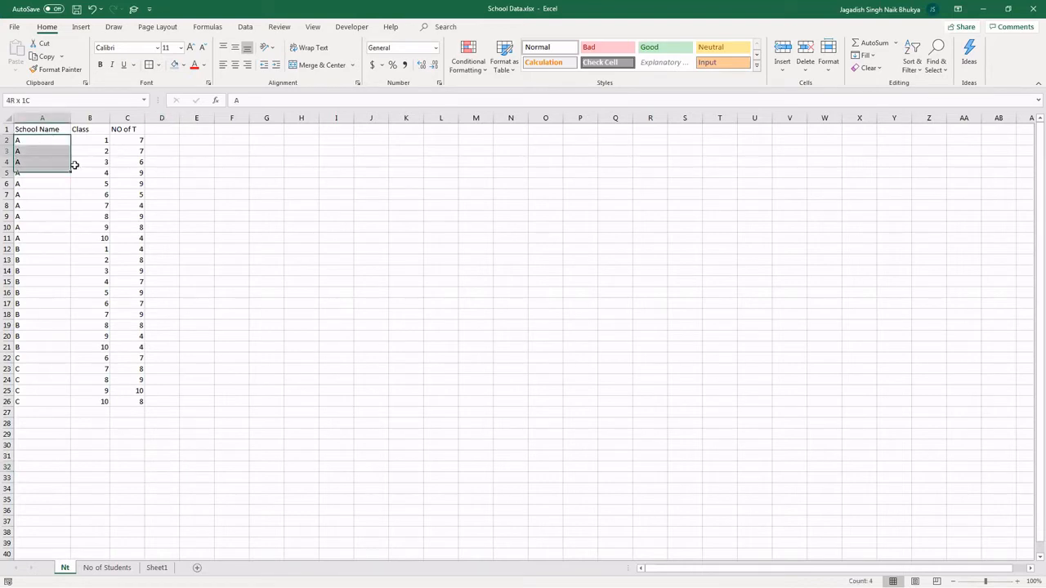
Examine the Class and NO of T entries for schools A, B and C in the Nt worksheet
left_click_drag(86, 148, 82, 229)
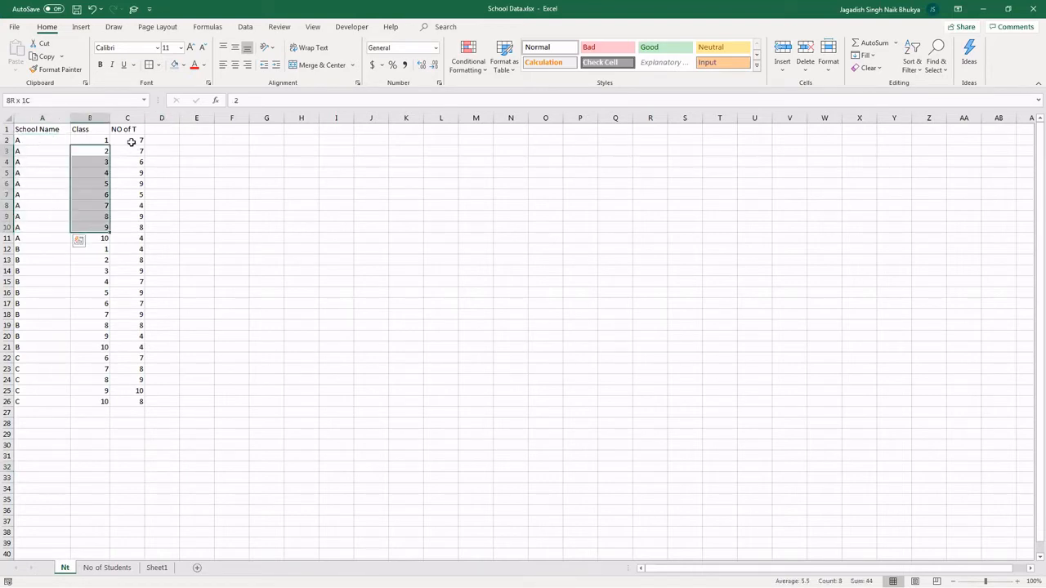
left_click_drag(131, 140, 123, 233)
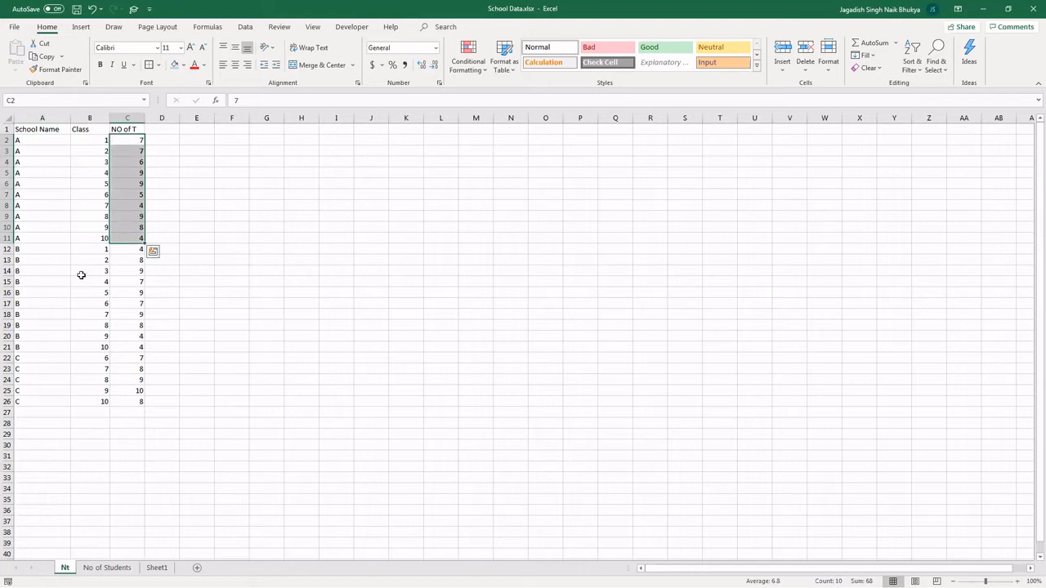
left_click_drag(31, 183, 32, 387)
left_click_drag(106, 199, 80, 364)
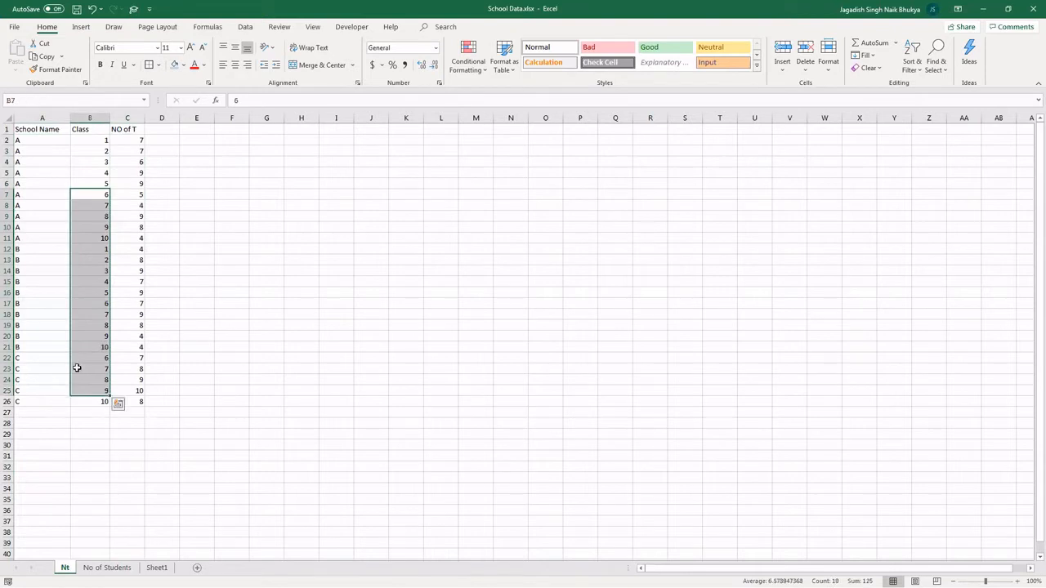
left_click(53, 368)
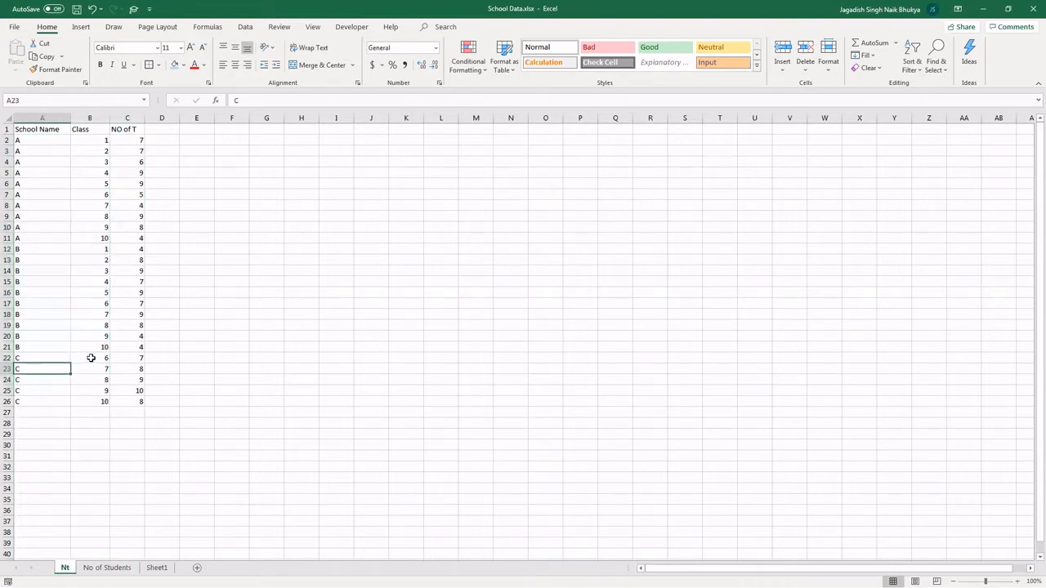
left_click_drag(53, 358, 99, 401)
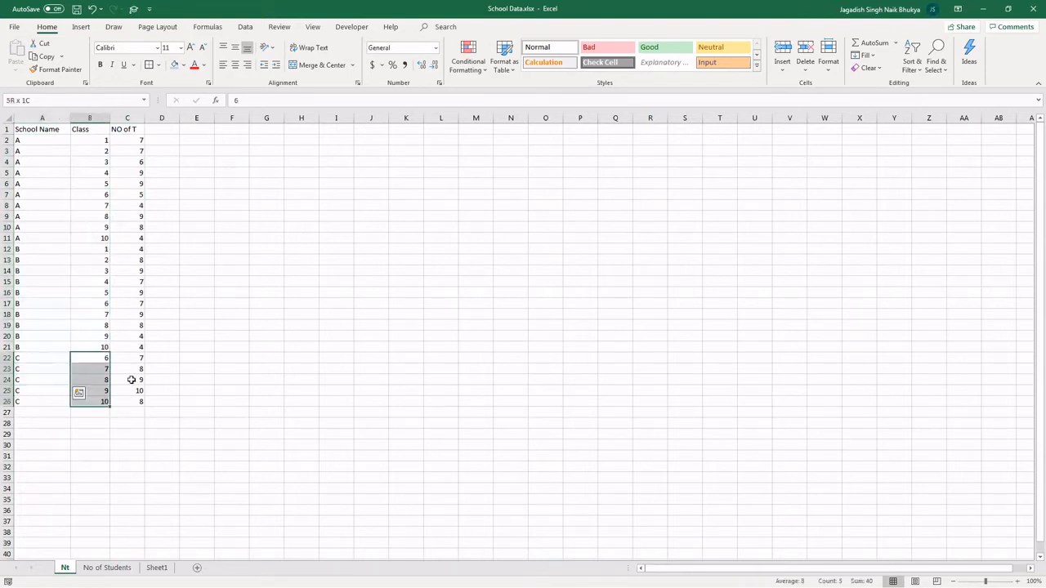
left_click(182, 356)
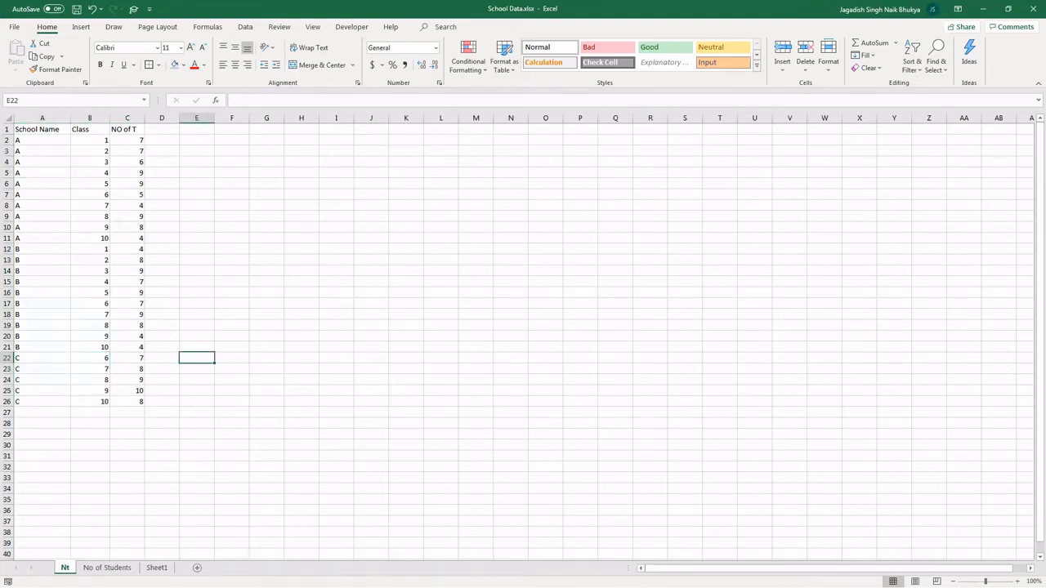
Open the No of Students worksheet and examine its School Name, Class and No of Students columns
left_click(108, 564)
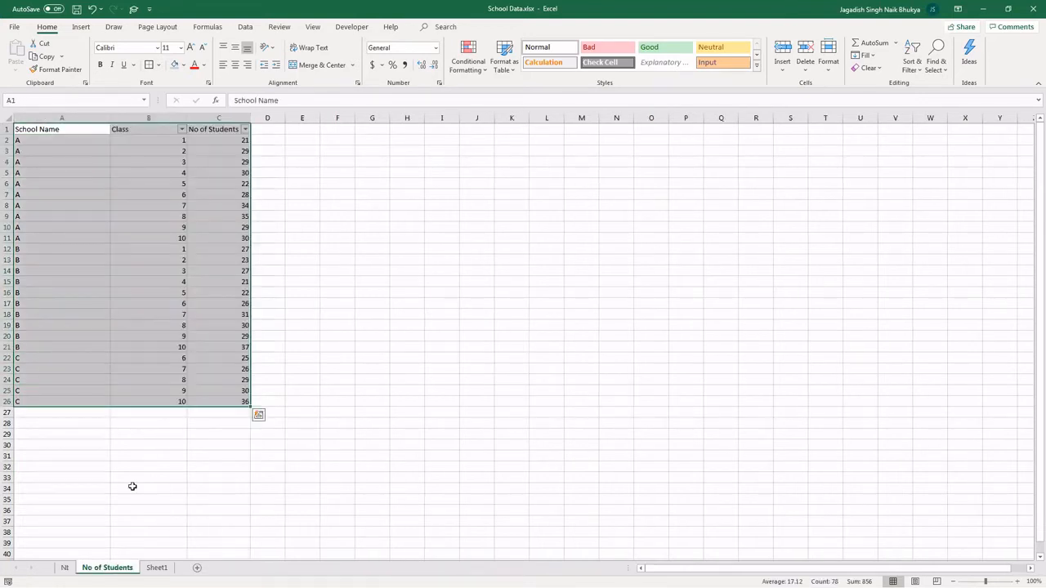
left_click(128, 477)
left_click_drag(53, 142, 53, 360)
left_click_drag(155, 169, 161, 368)
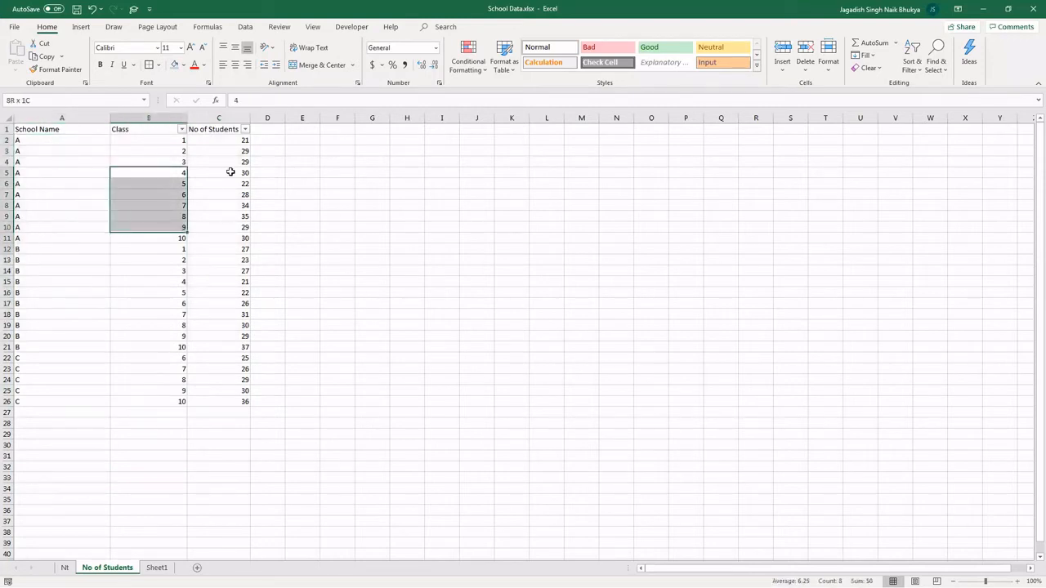
left_click_drag(230, 171, 241, 379)
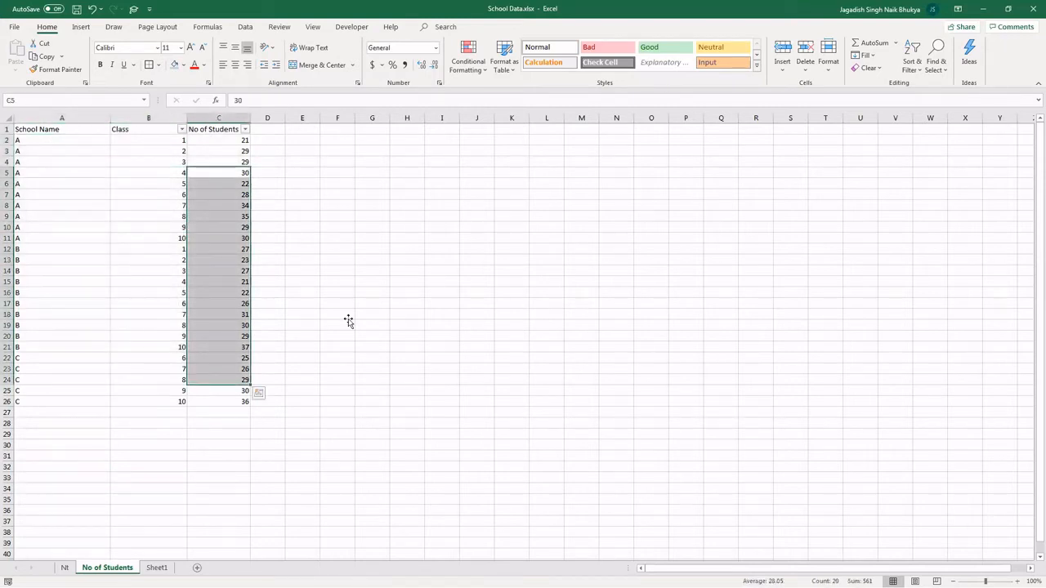
left_click(348, 319)
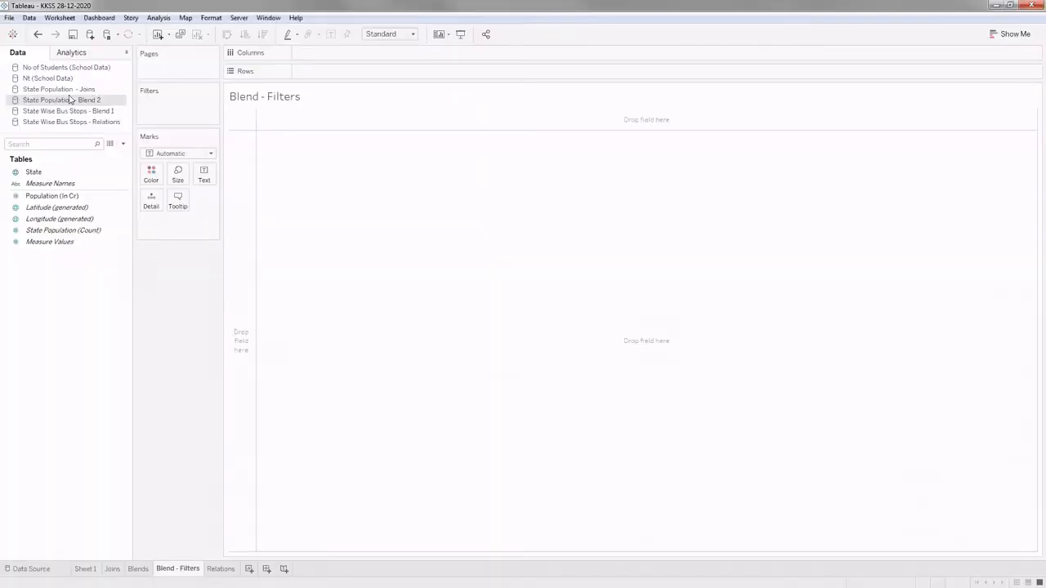
In Tableau, compare the fields of both School Data sources, then show No of Students as text on the Blend - Filters sheet
left_click(75, 79)
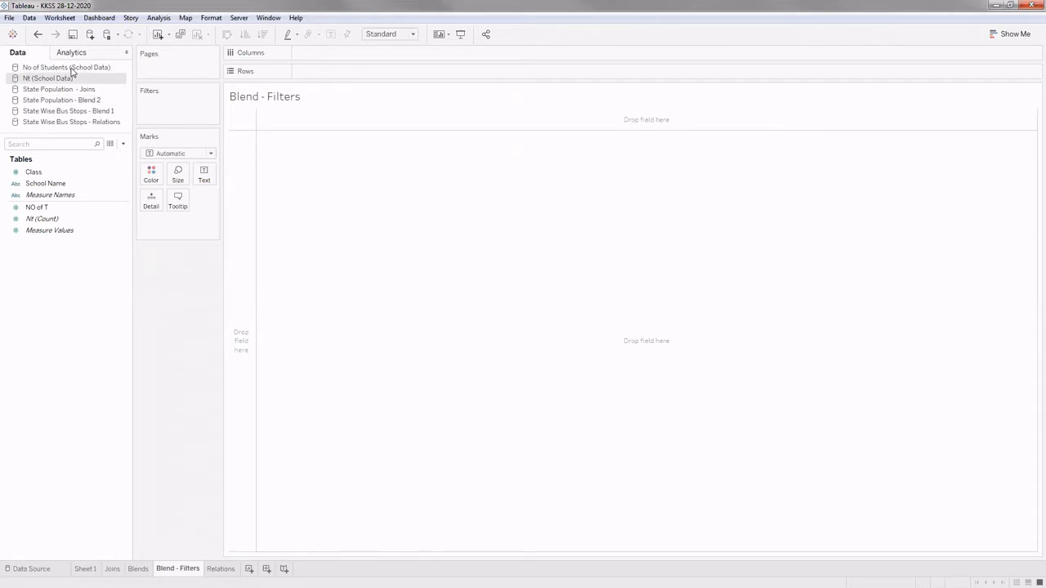
left_click(71, 67)
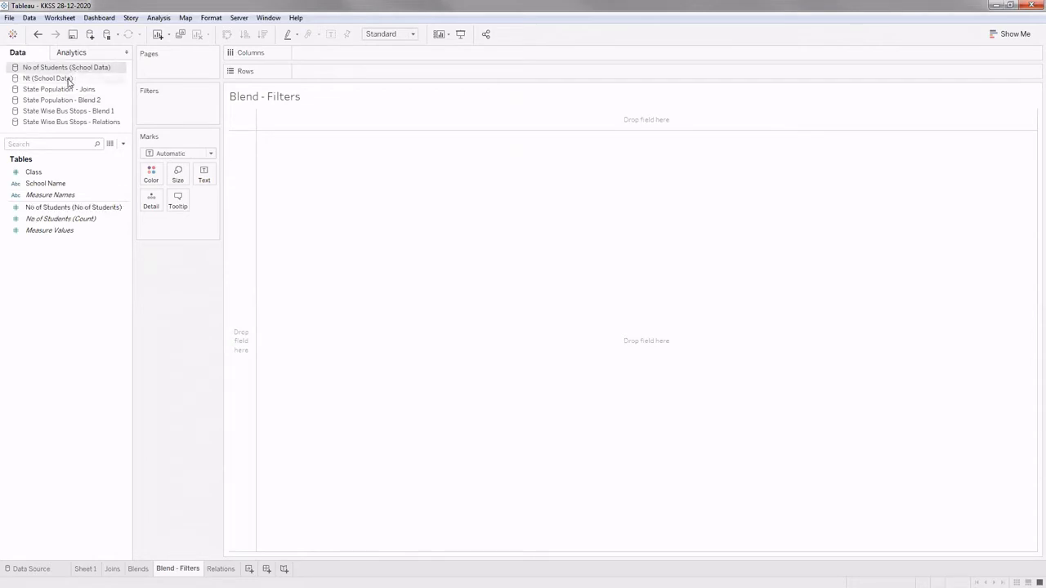
left_click(67, 185)
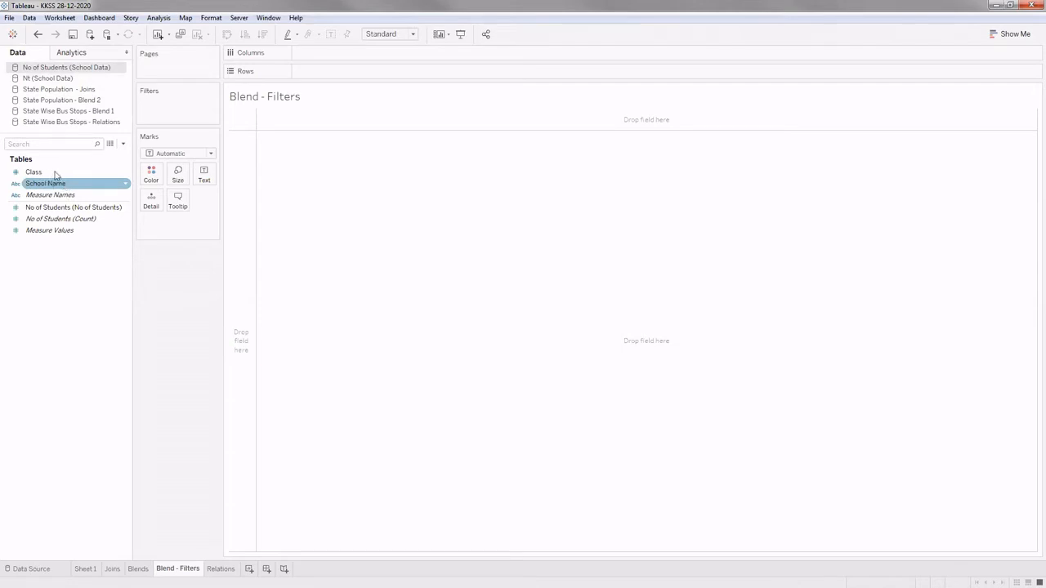
left_click(53, 174)
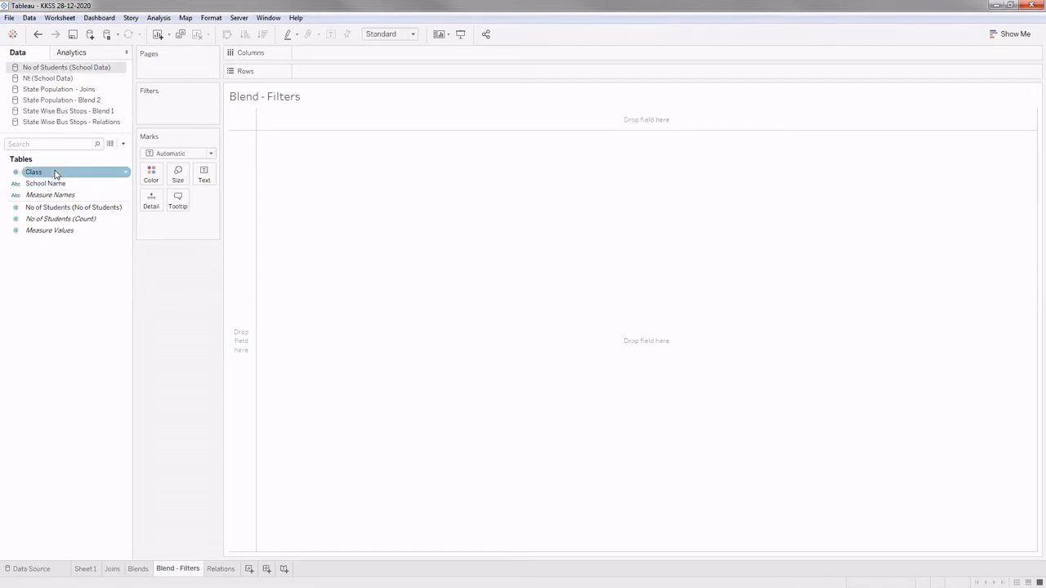
mouse_move(54, 174)
left_mouse_down()
mouse_move(321, 78)
mouse_move(50, 176)
left_mouse_up()
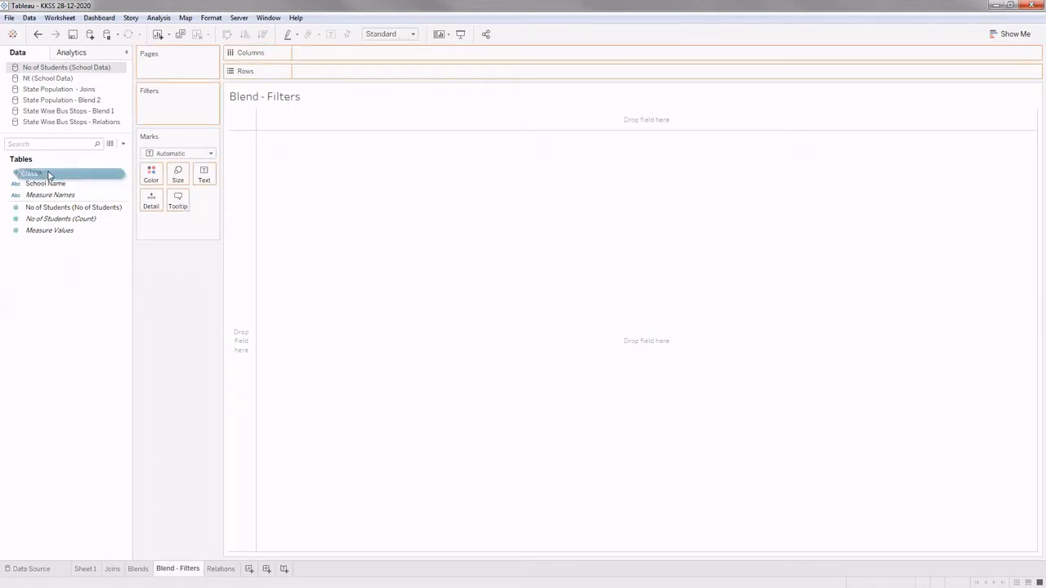
left_click(53, 209)
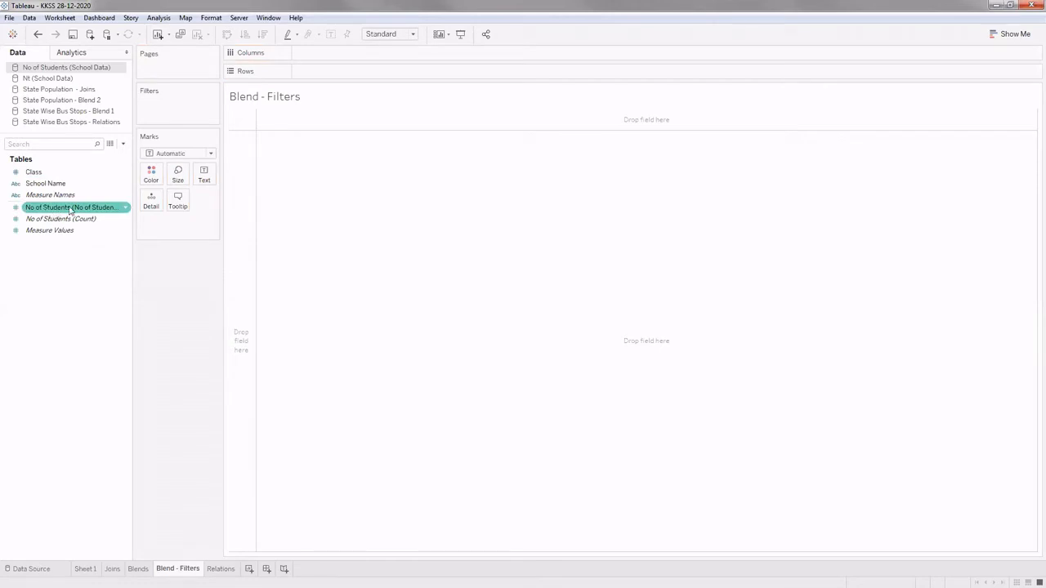
left_click_drag(49, 212, 203, 179)
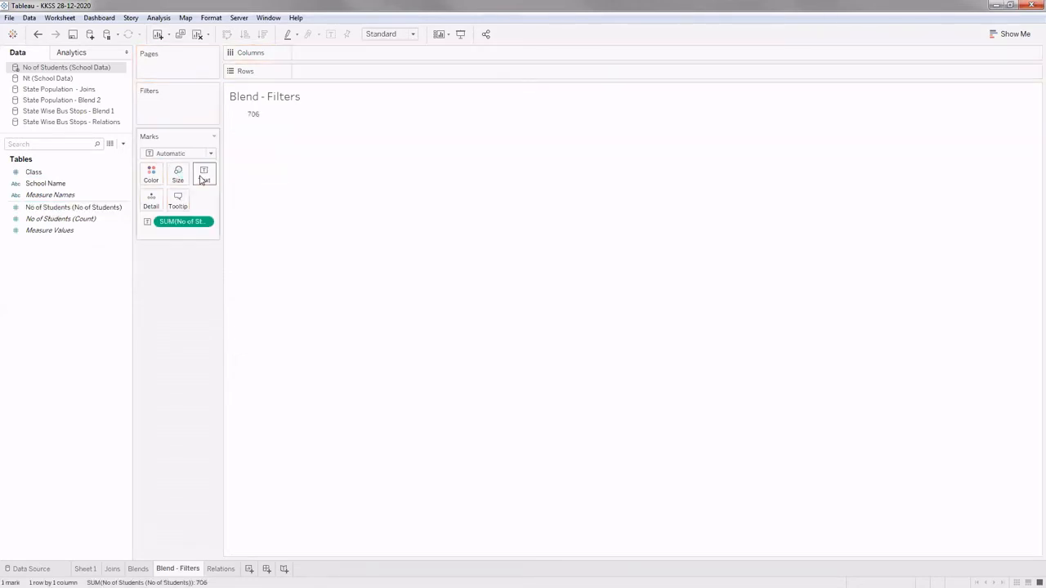
Use Class as the linking field in Nt (School Data) and add its NO of T measure to the text
left_click(50, 79)
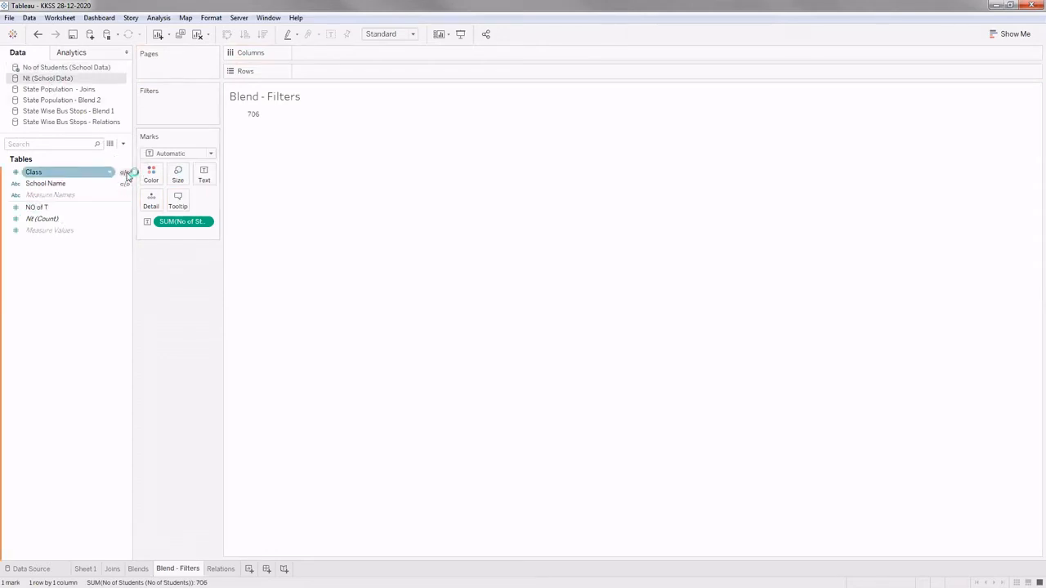
left_click(125, 173)
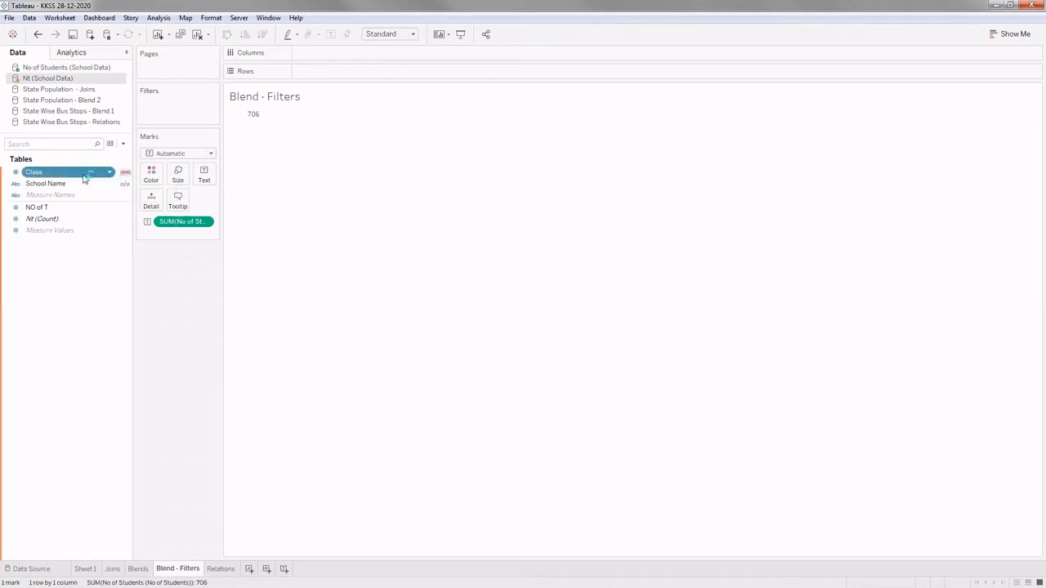
left_click(125, 172)
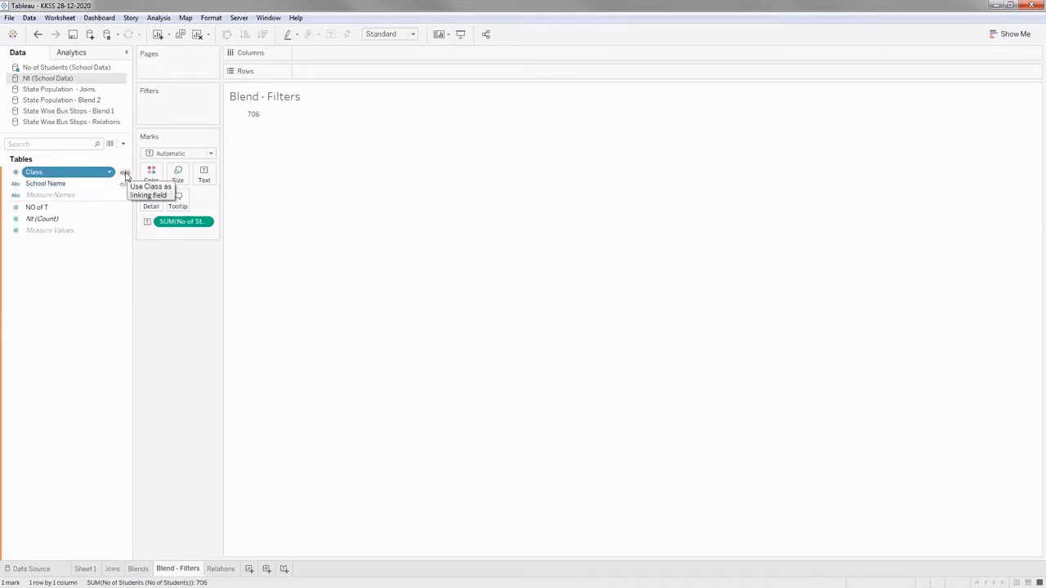
left_click(125, 173)
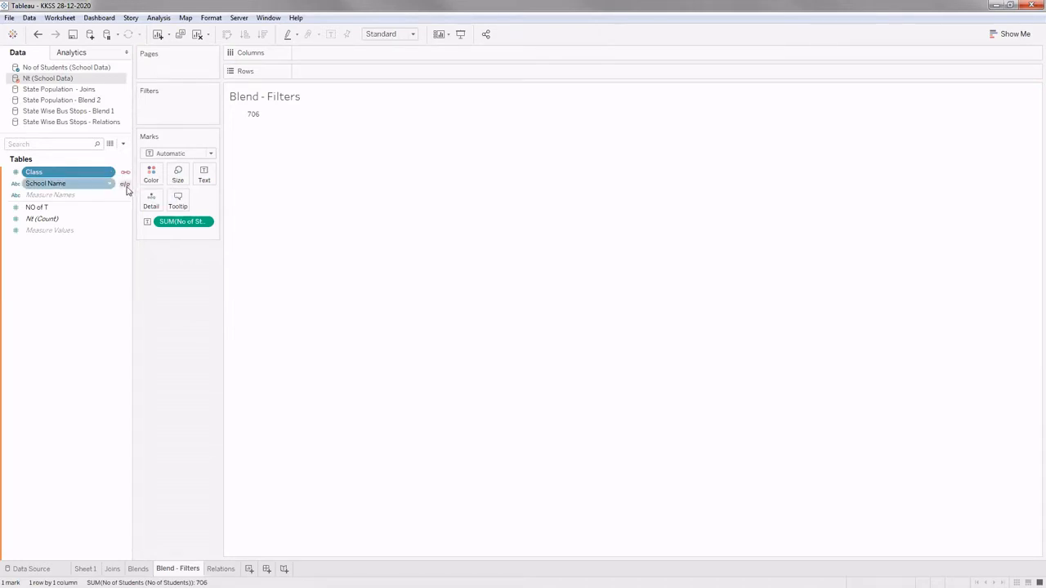
left_click_drag(41, 208, 198, 179)
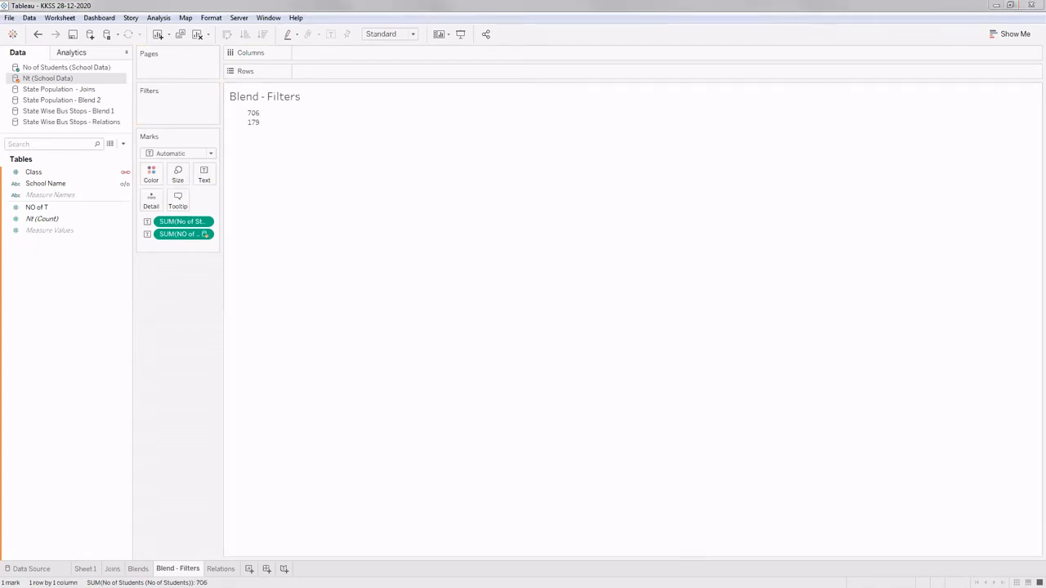
Switch to Excel, check the totals of the No of Students and NO of T columns, and return to Tableau
key("alt+Tab")
left_click_drag(229, 139, 225, 402)
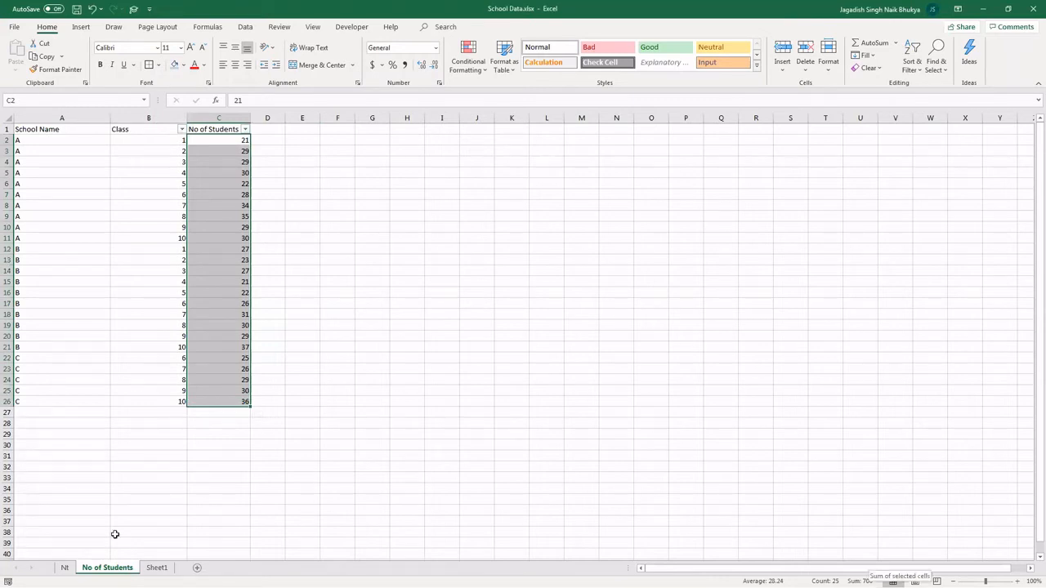
left_click(64, 567)
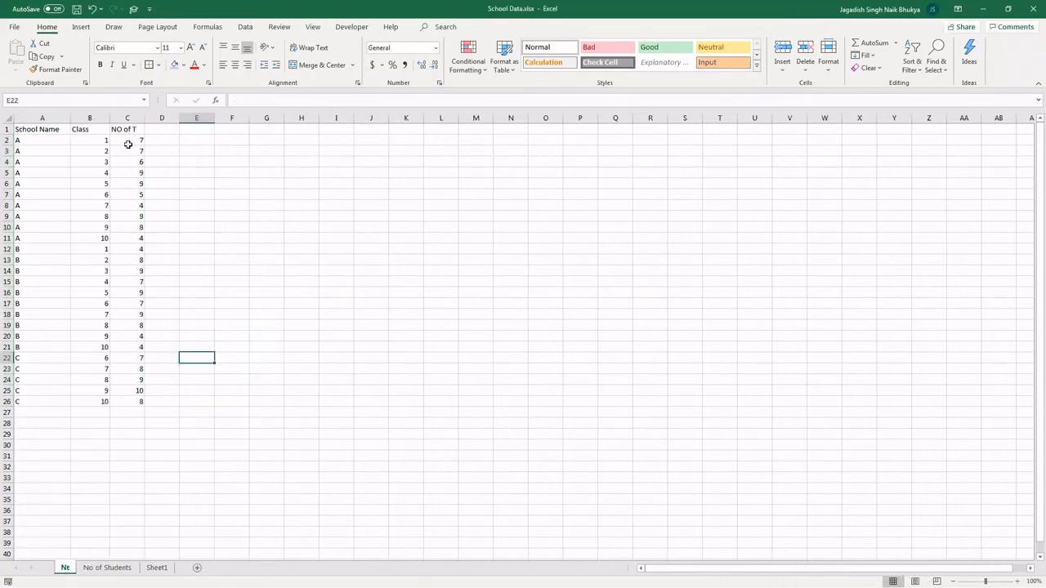
left_click_drag(129, 144, 129, 399)
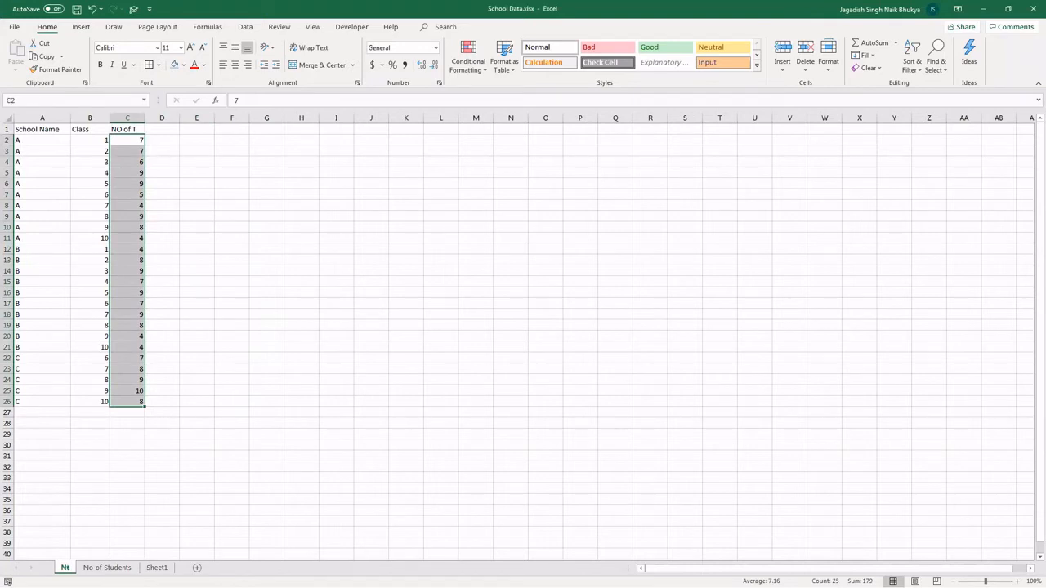
key("alt+Tab")
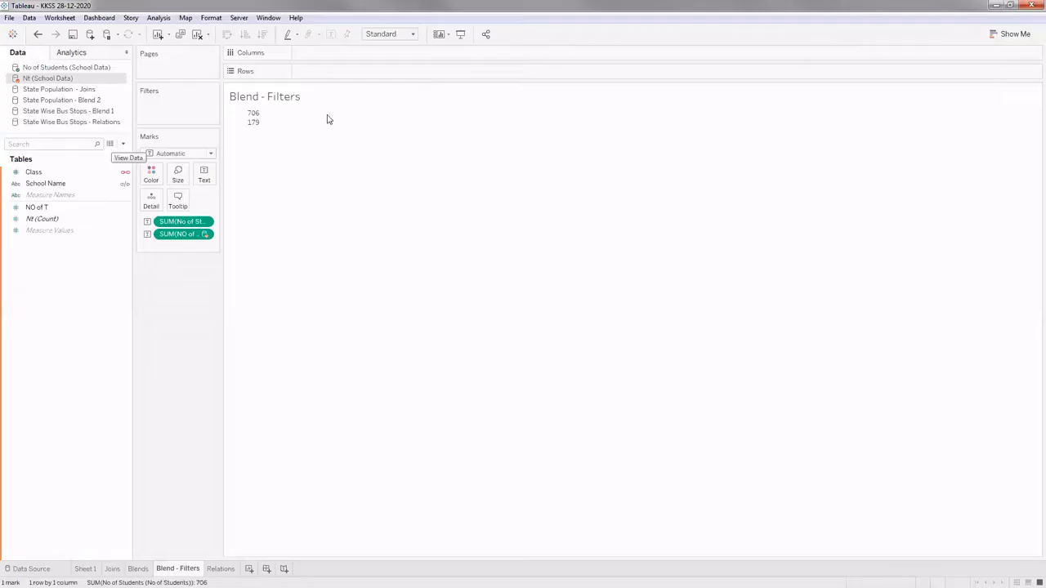
Arrange NO of T and No of Students on separate rows with Measure Names and enlarge the table's columns and rows
left_click(261, 128)
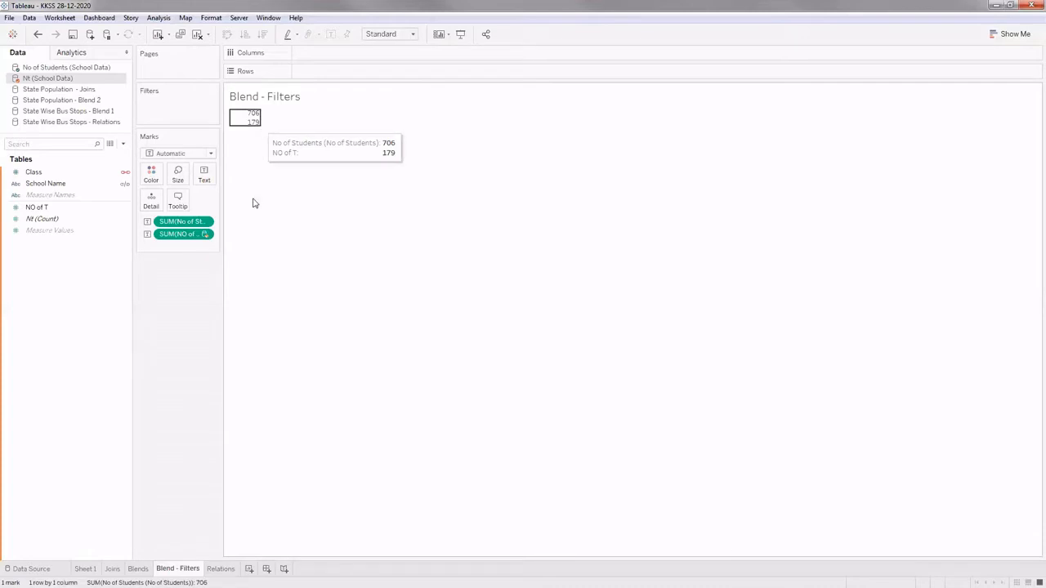
left_click_drag(235, 166, 249, 121)
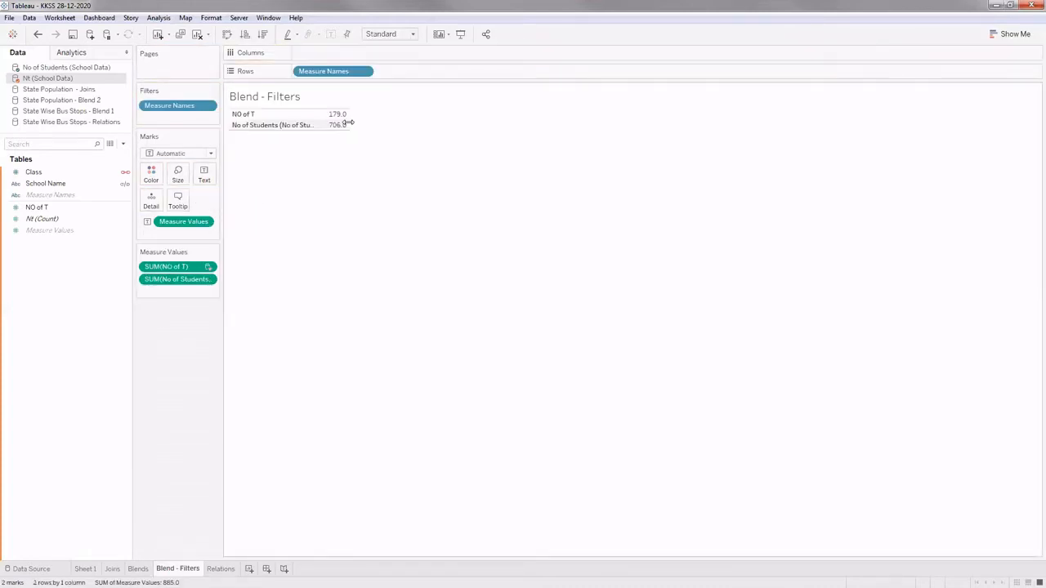
left_click(343, 124)
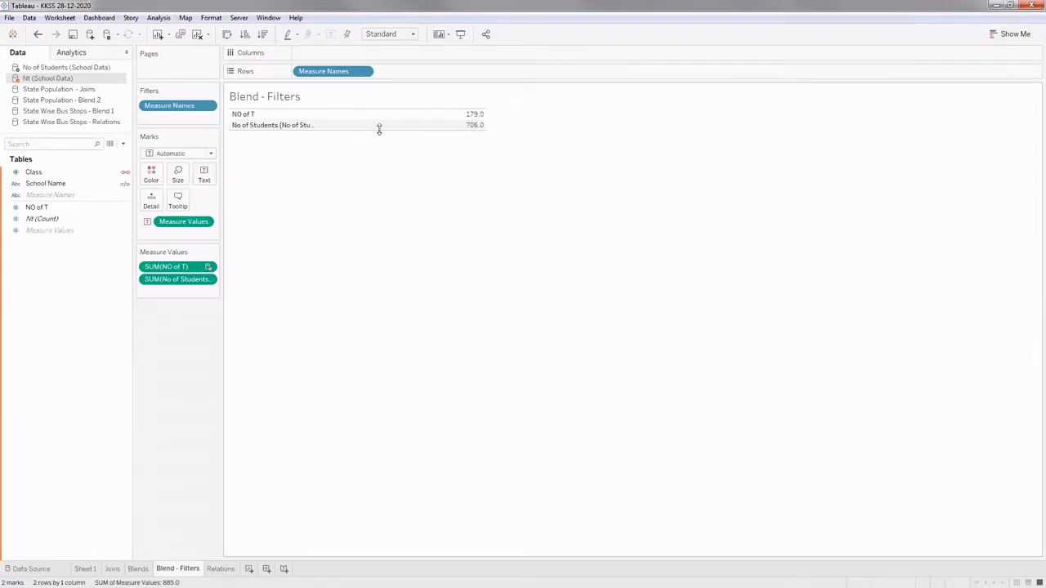
left_click_drag(378, 130, 371, 214)
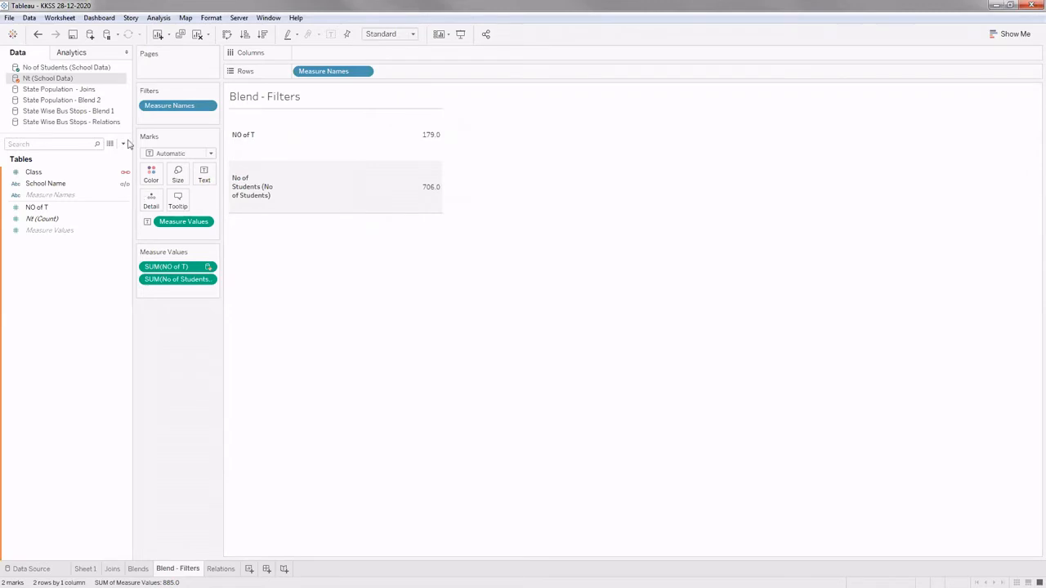
Filter by School Name from No of Students (School Data), include A, B and C, and show the filter control
left_click(61, 67)
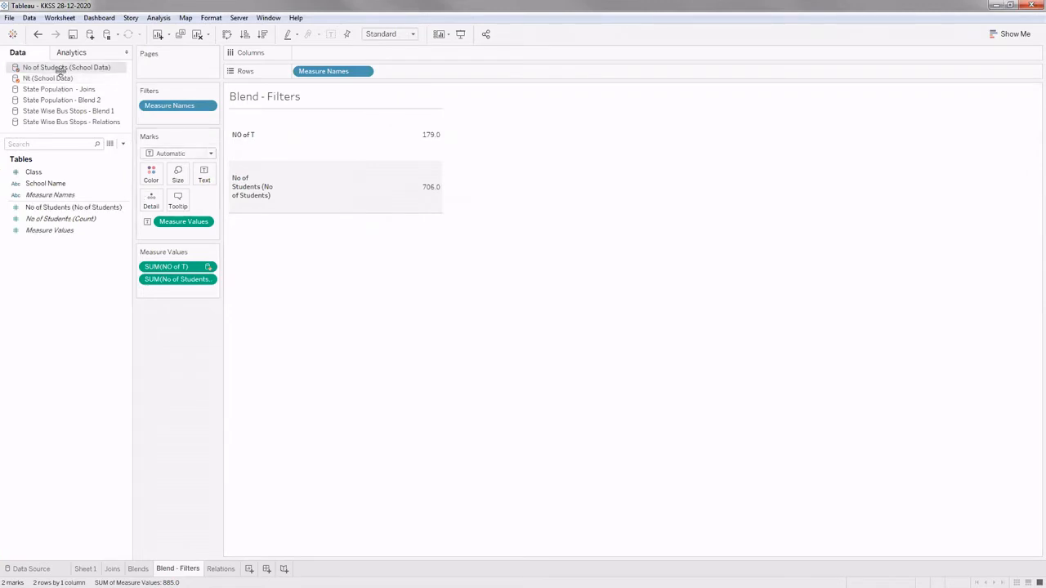
left_click(42, 185)
left_click_drag(42, 184, 168, 123)
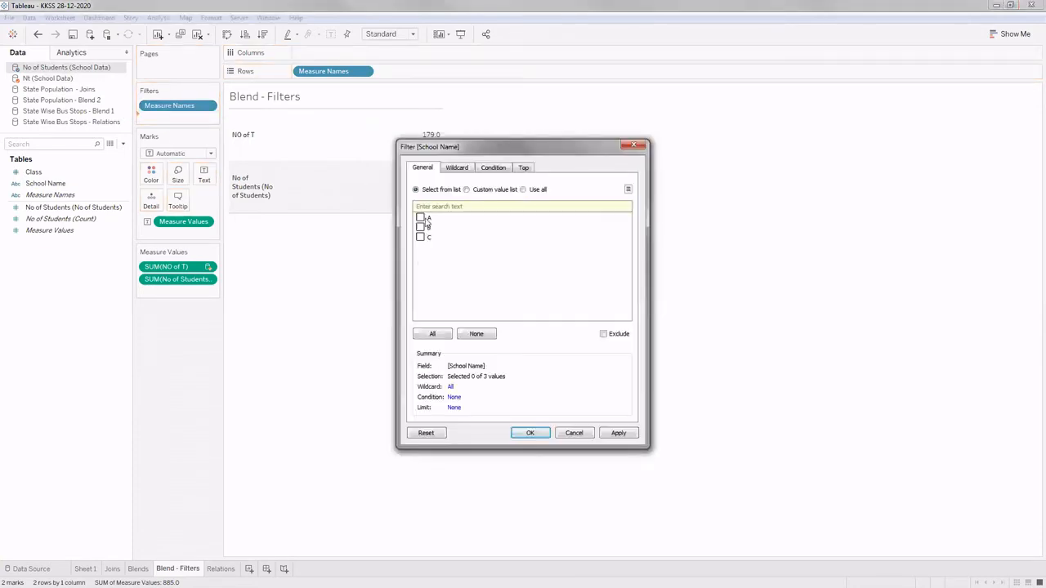
left_click(421, 218)
left_click(421, 228)
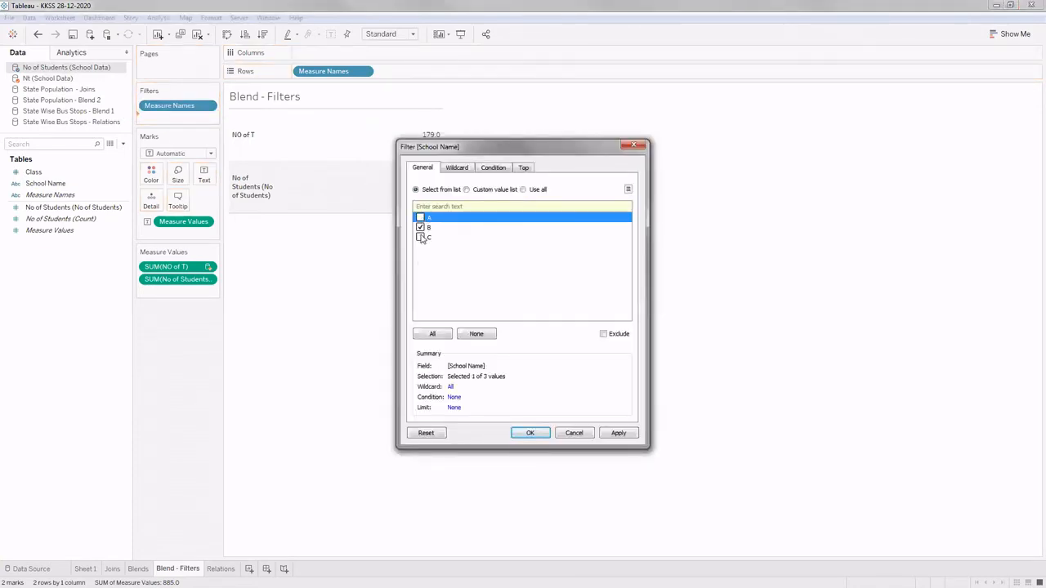
left_click(421, 237)
left_click(531, 432)
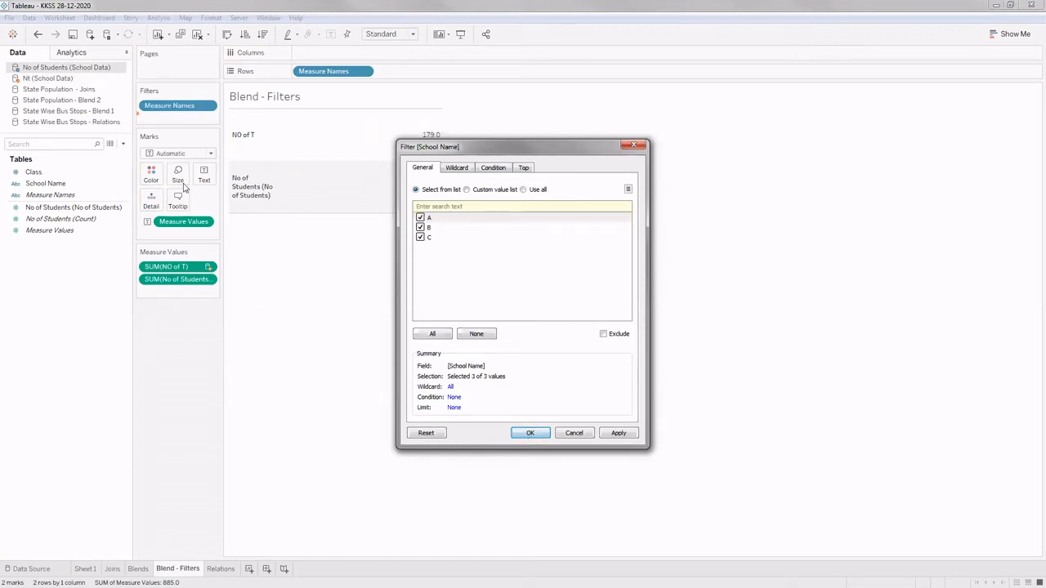
left_click(182, 119)
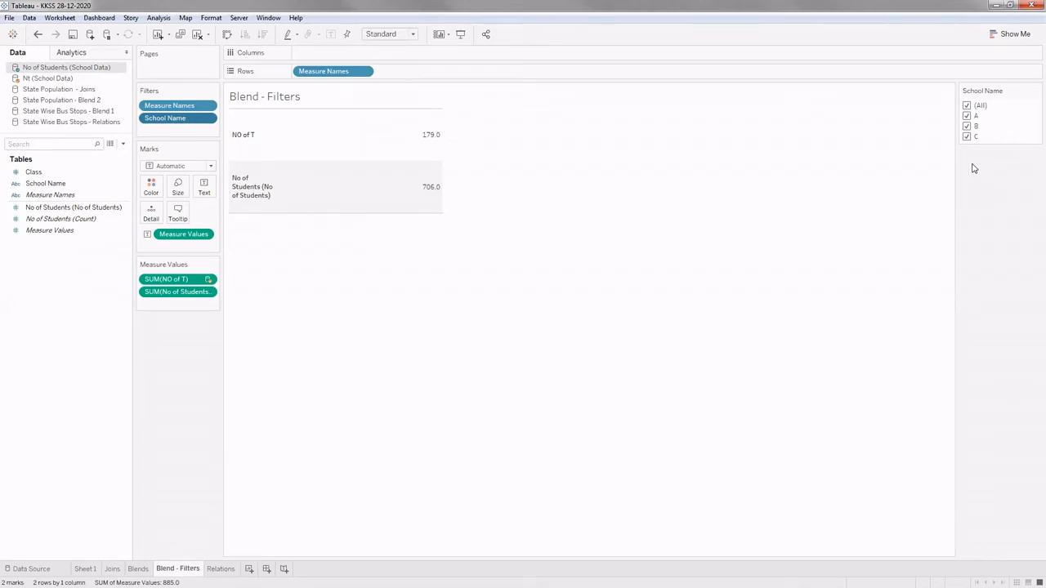
Limit the School Name filter to C only and inspect the filtered No of Students value
left_click(967, 106)
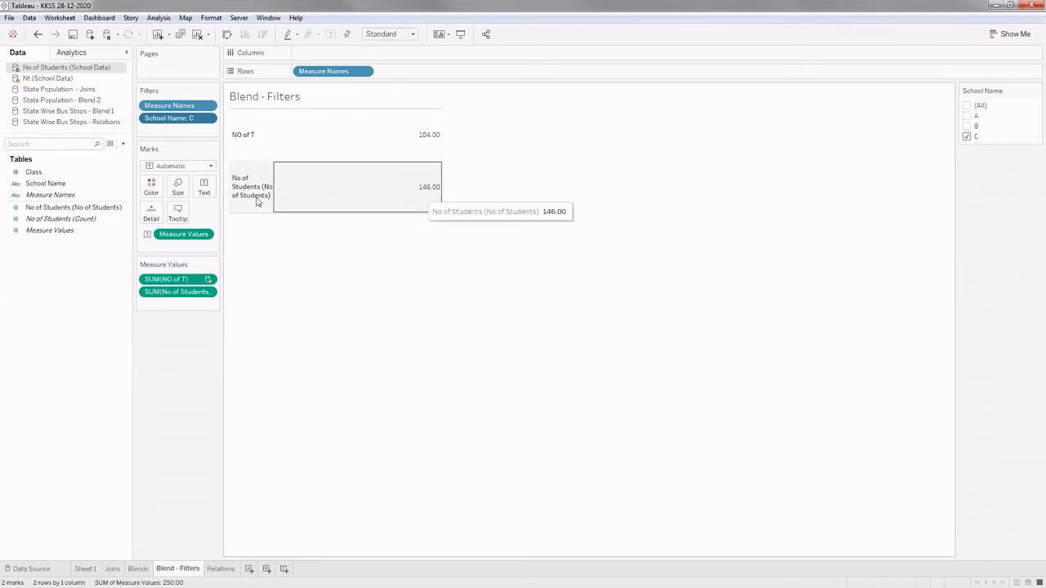
mouse_move(428, 201)
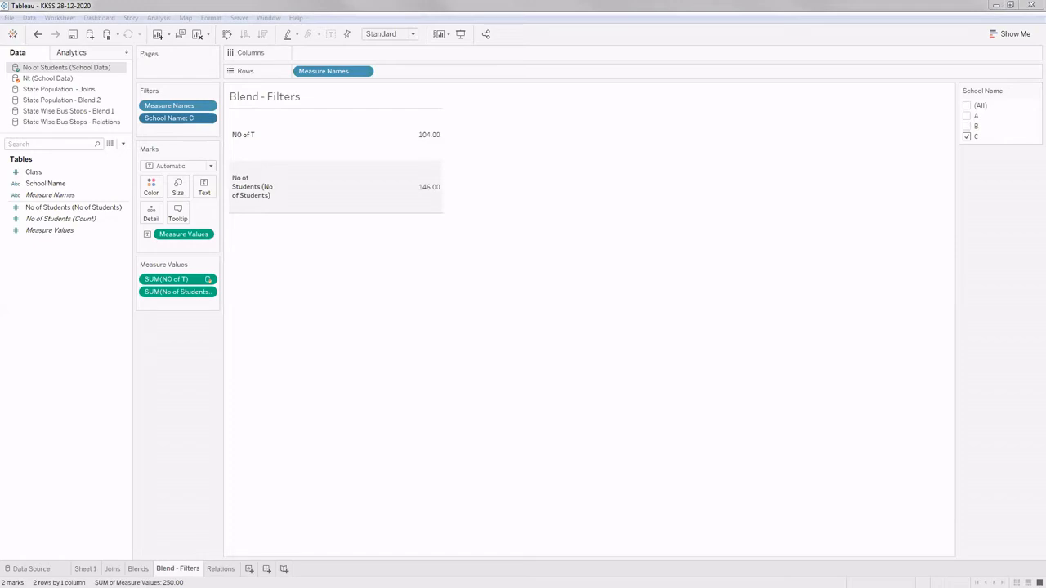
Switch to Excel and check the No of Students total for school C on the No of Students sheet
key("alt+Tab")
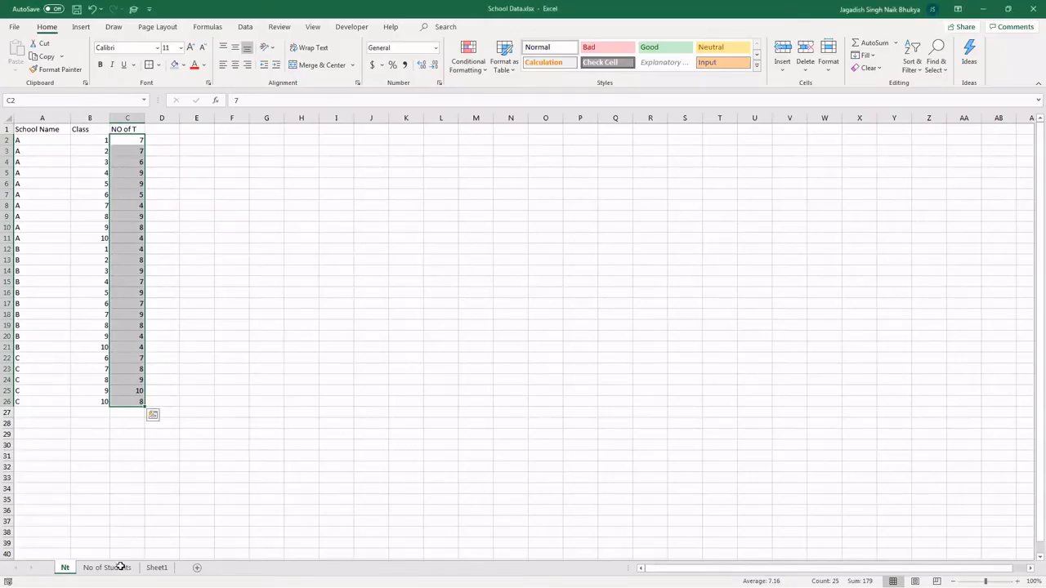
left_click(392, 197)
left_click(49, 361)
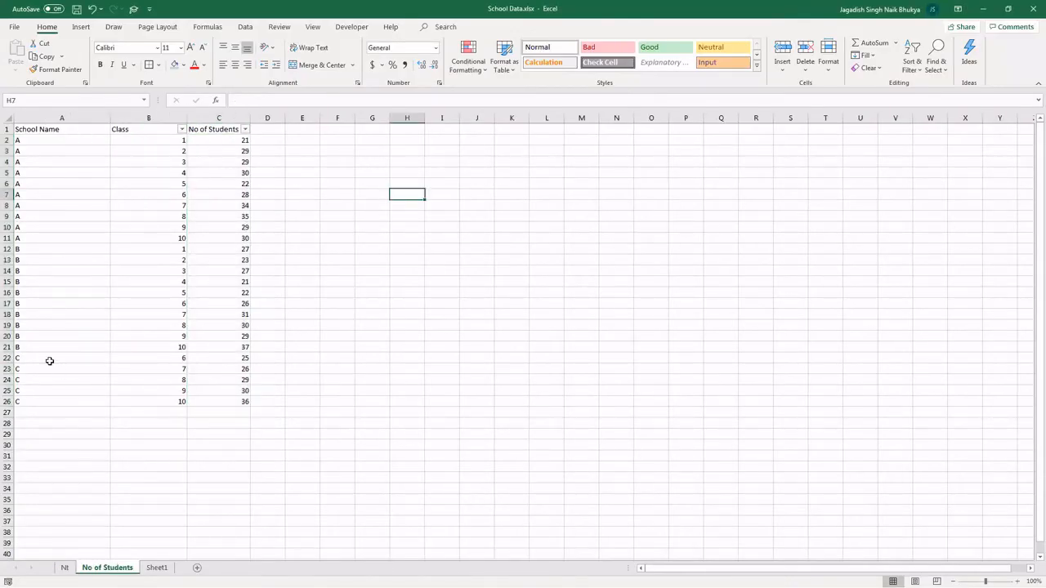
left_click_drag(217, 358, 212, 400)
left_click_drag(49, 361, 45, 400, "ctrl")
left_click(210, 357)
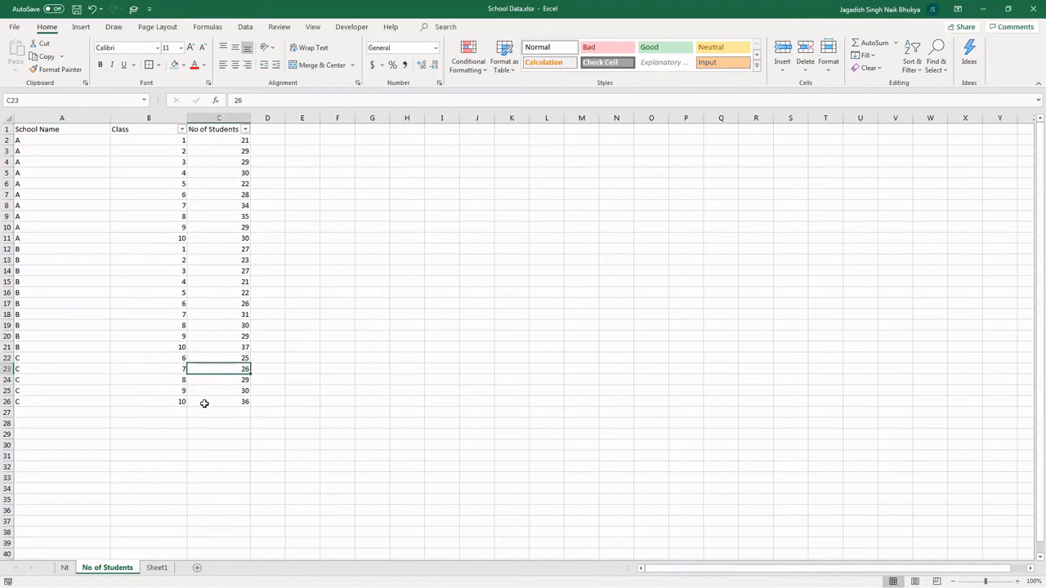
left_click(205, 401, "shift")
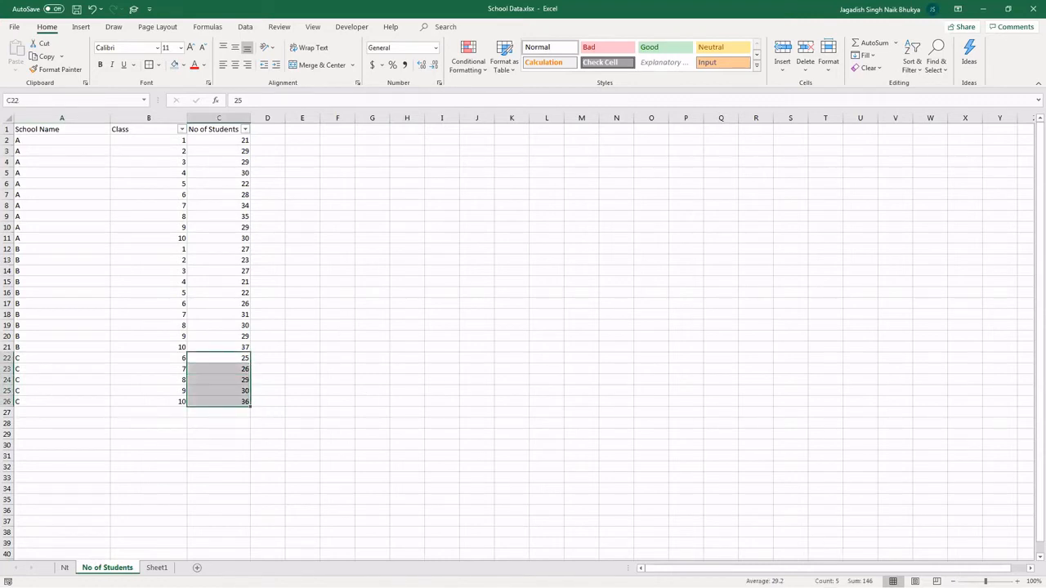
Check school C's NO of T total on the Nt sheet and compare it with the filtered values in Tableau
left_click(64, 567)
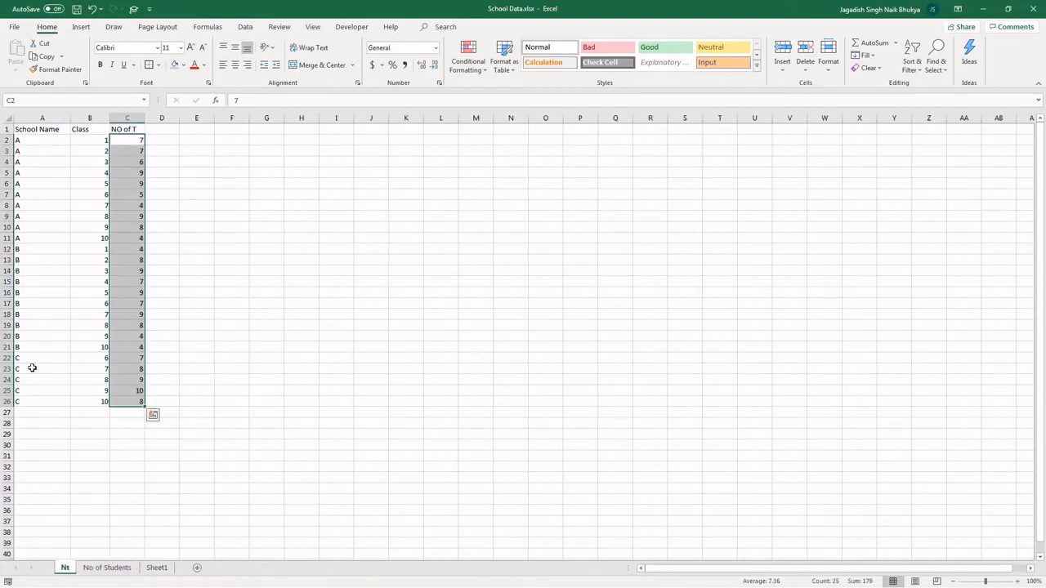
left_click(35, 366)
left_click_drag(38, 358, 36, 398)
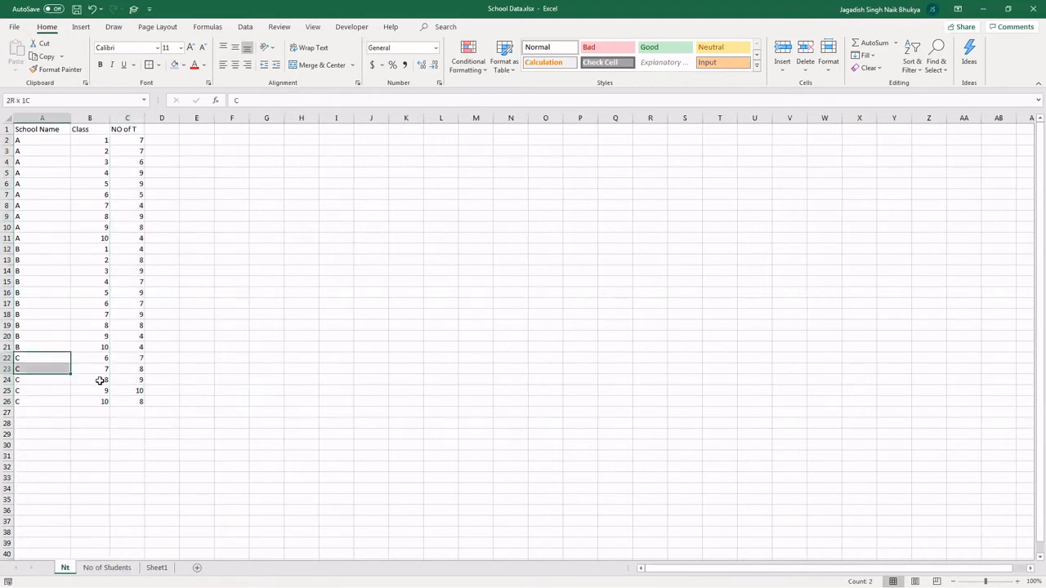
left_click_drag(132, 359, 131, 402)
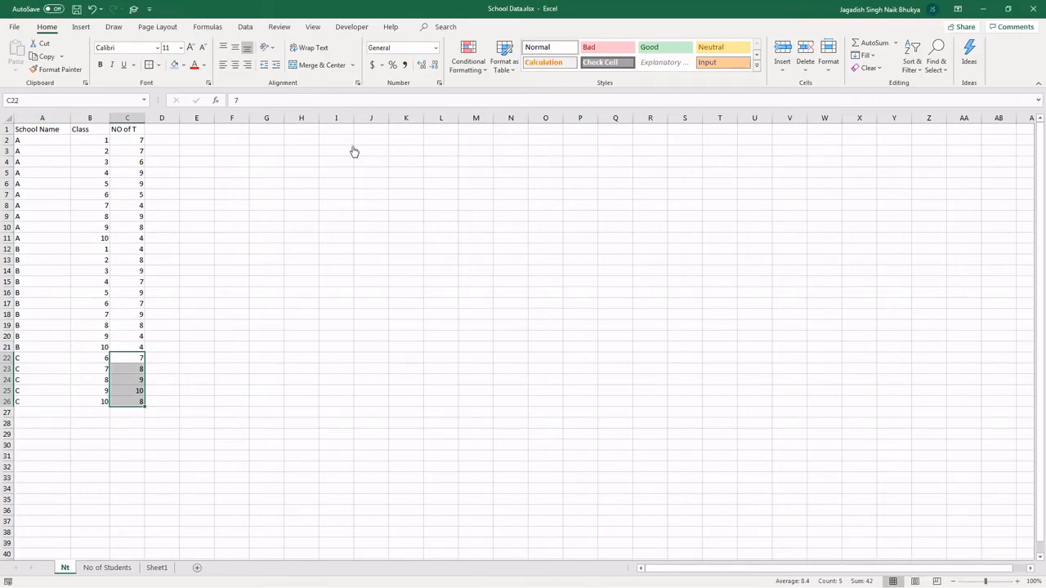
key("alt+Tab")
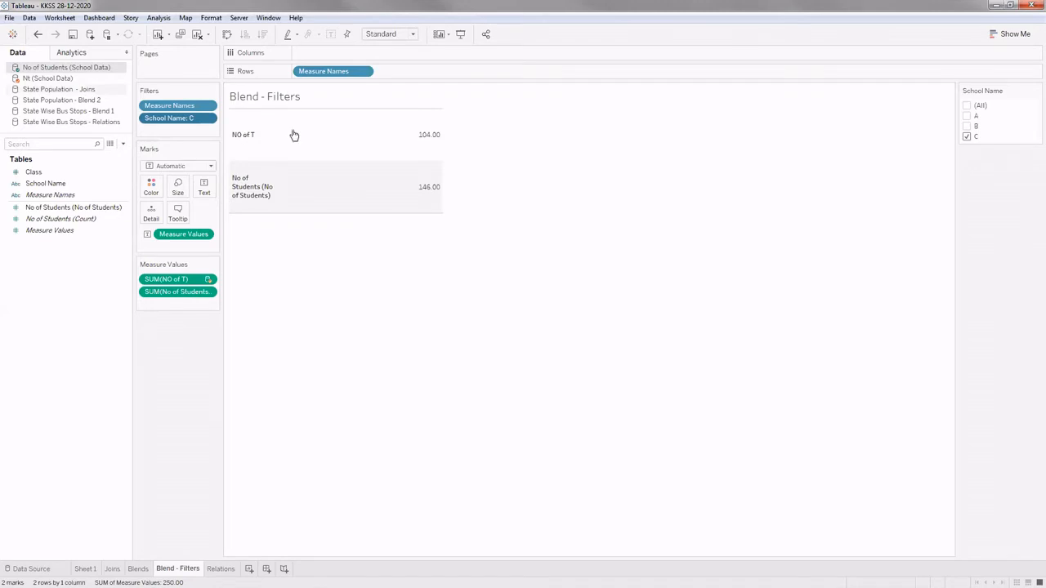
mouse_move(294, 136)
left_click(259, 143)
mouse_move(387, 145)
mouse_move(424, 150)
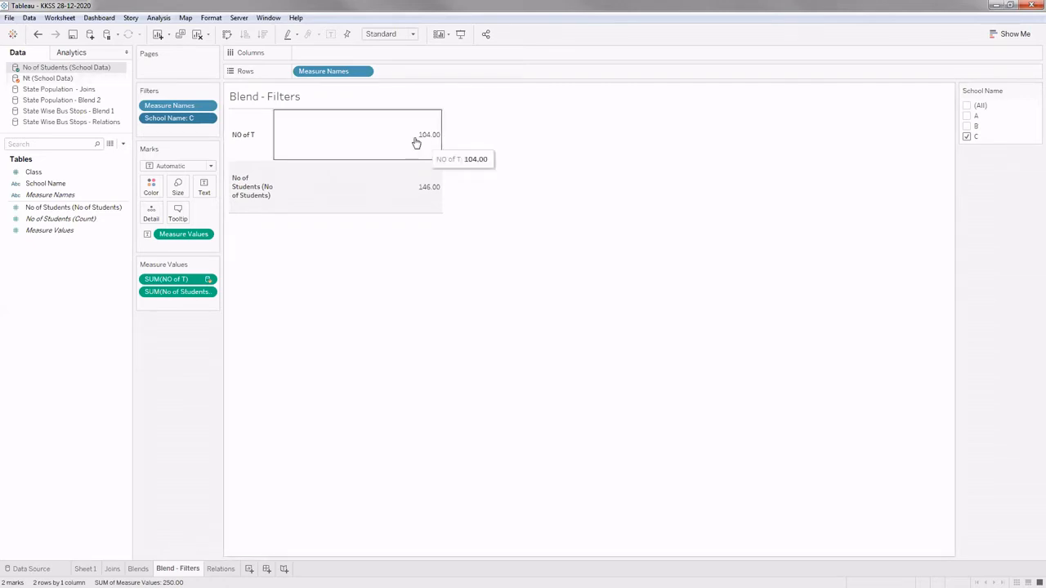
mouse_move(410, 189)
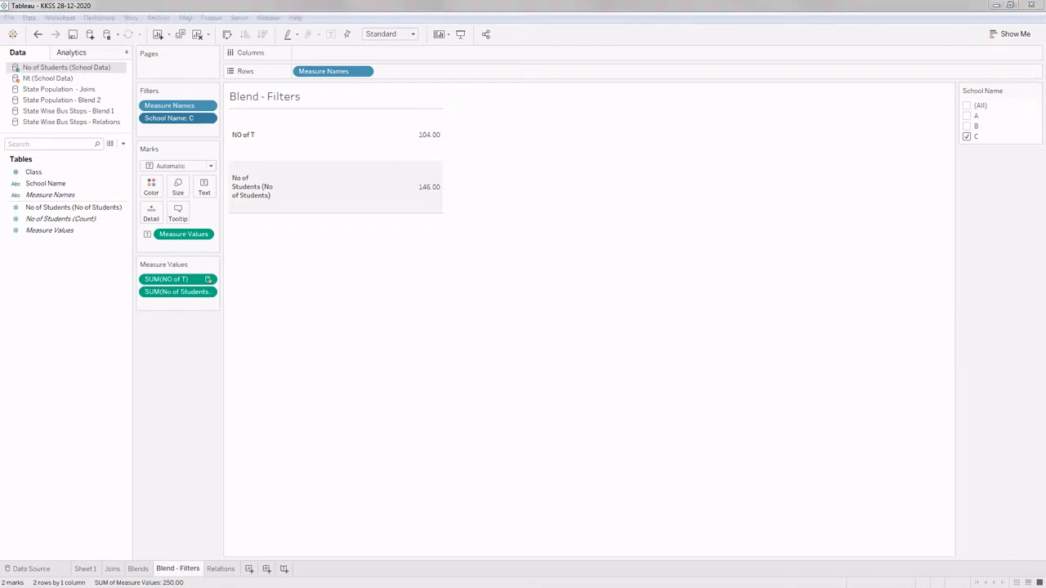
Switch to Excel and compare the student and teacher tables on Sheet1, highlighting school C and both Class columns
key("alt+Tab")
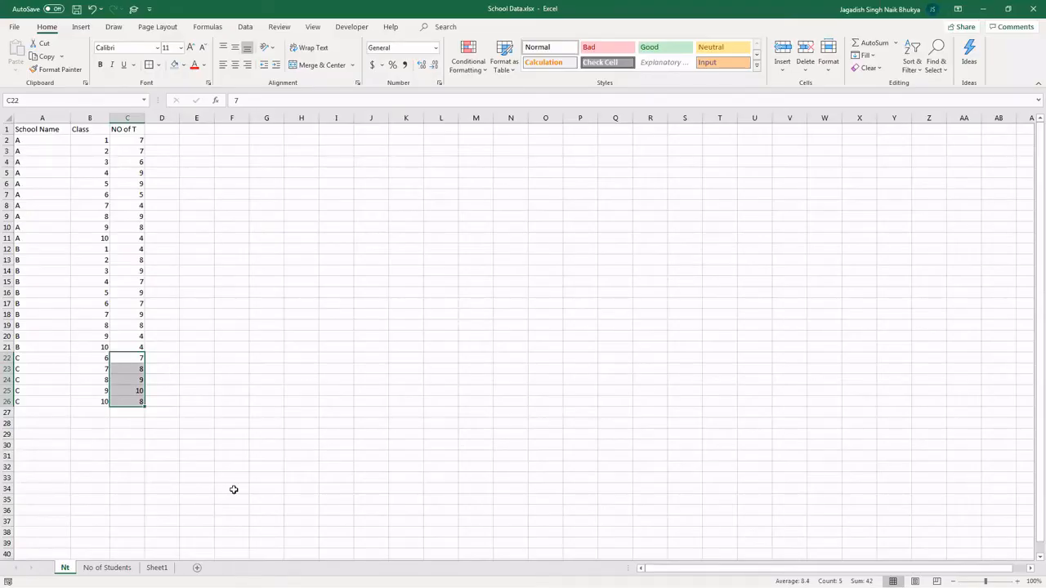
left_click(157, 568)
left_click_drag(38, 131, 149, 402)
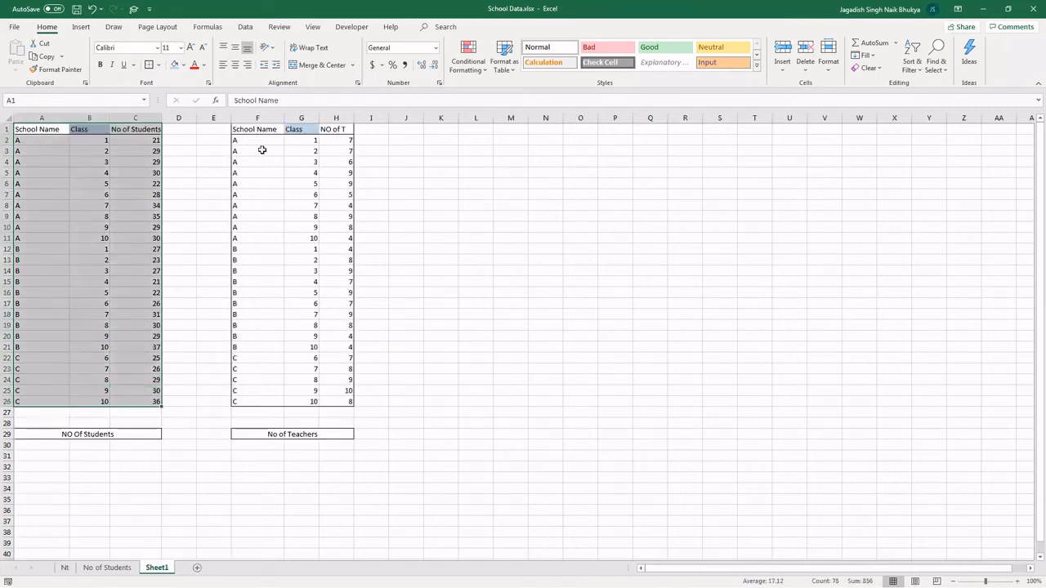
left_click_drag(245, 129, 338, 401)
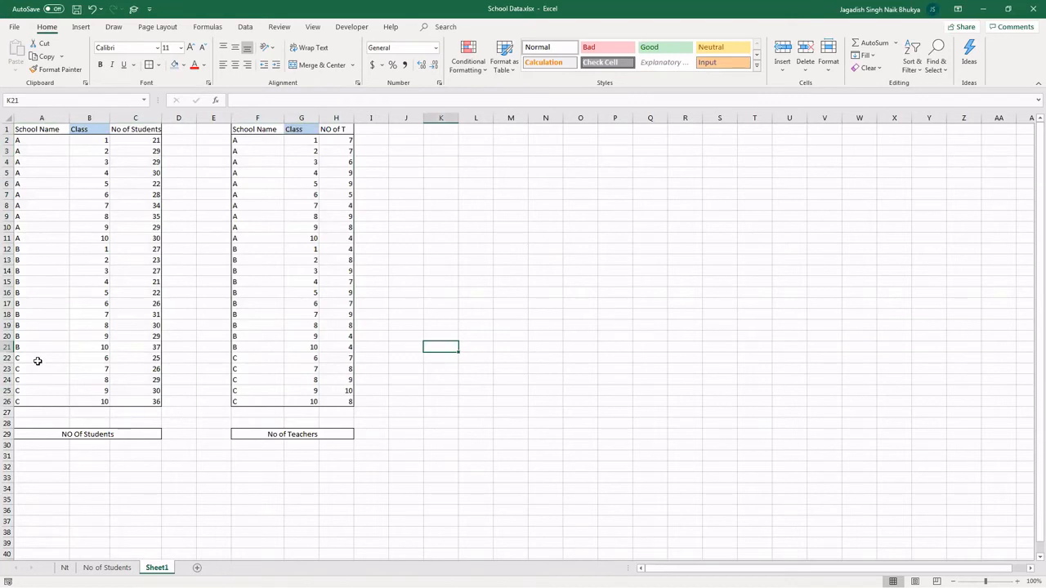
left_click_drag(38, 360, 41, 411)
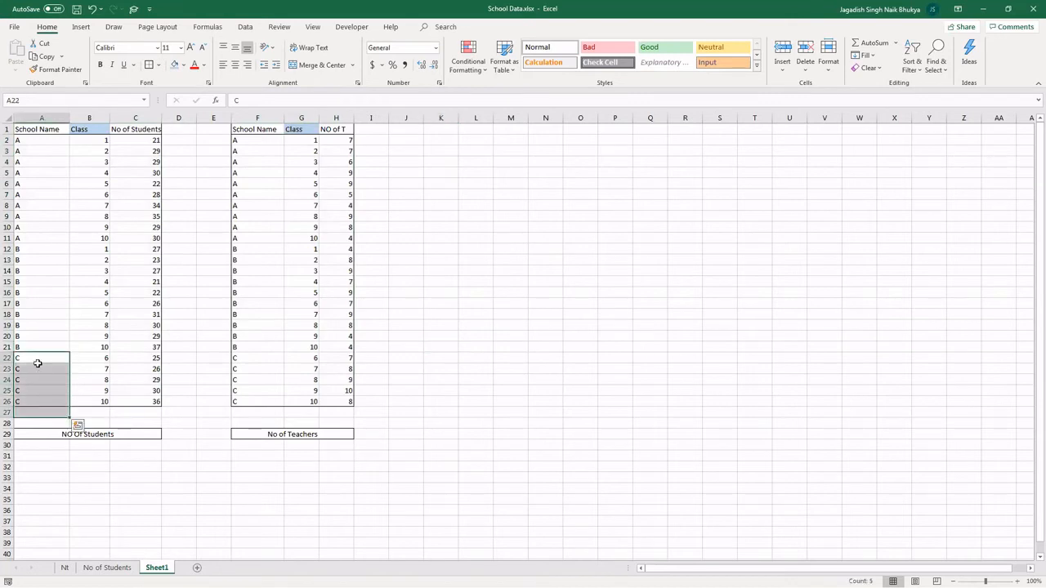
left_click_drag(38, 362, 28, 399)
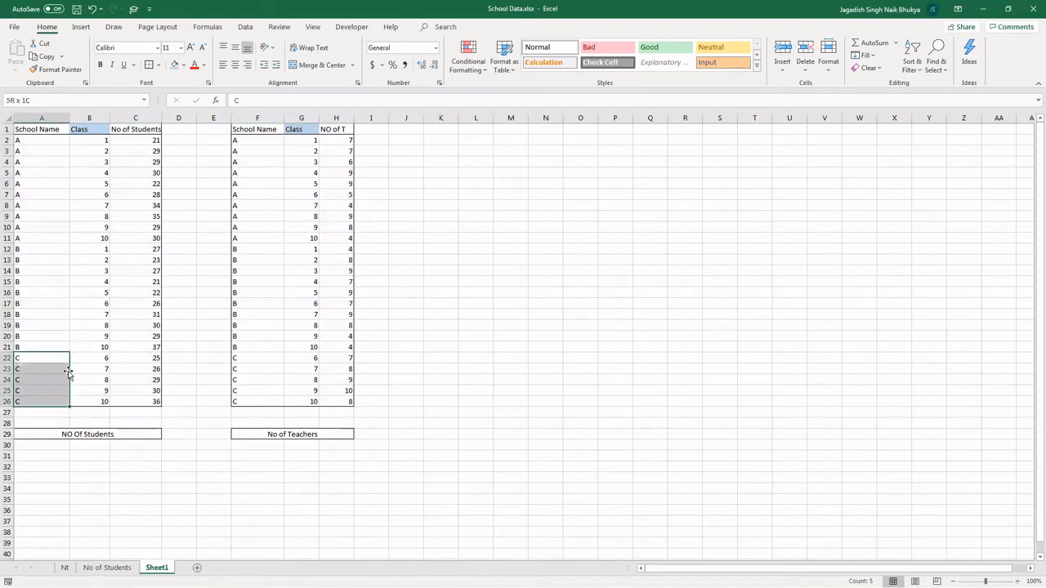
left_click(89, 118)
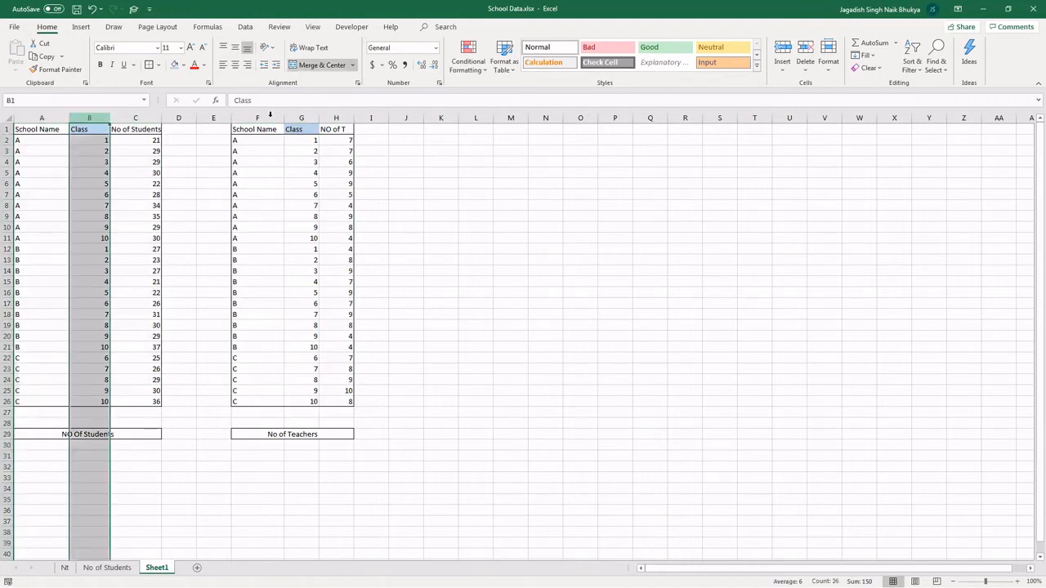
left_click(314, 120, "ctrl")
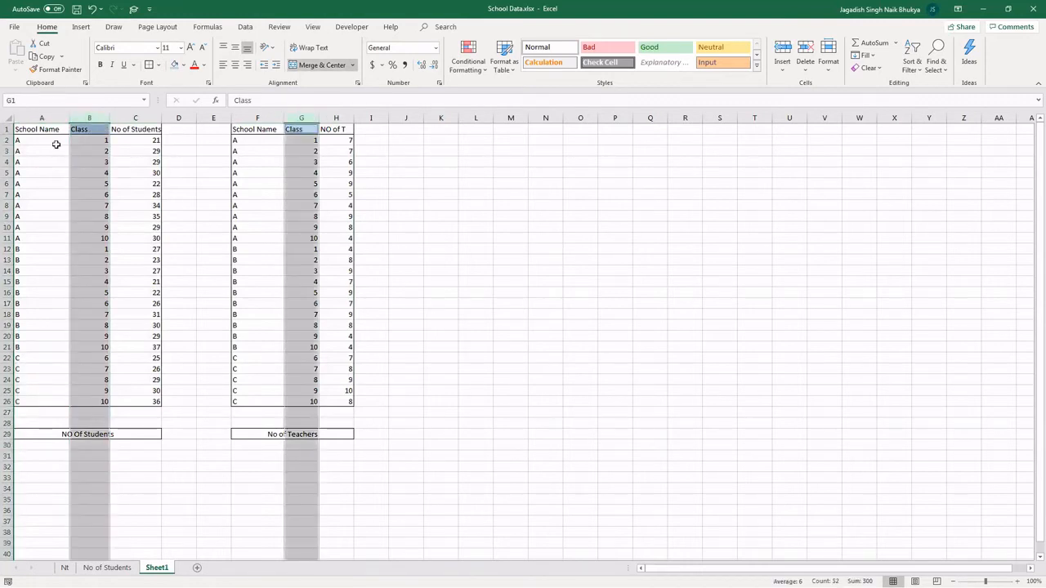
Highlight school C's rows in the student table with their No of Students values and classes 6 to 10
left_click(34, 358)
left_click(30, 406, "shift")
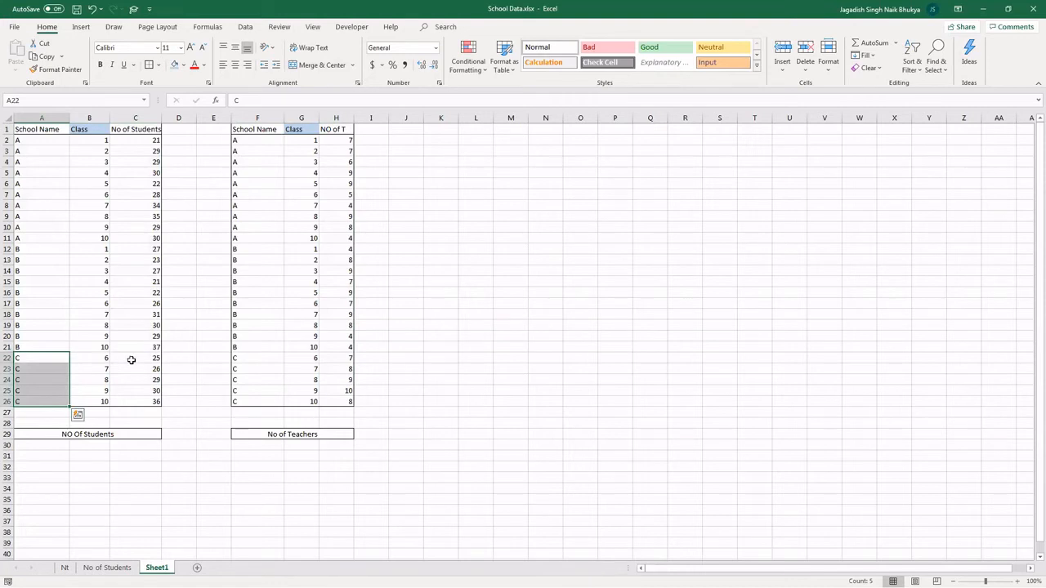
left_click_drag(136, 358, 145, 395)
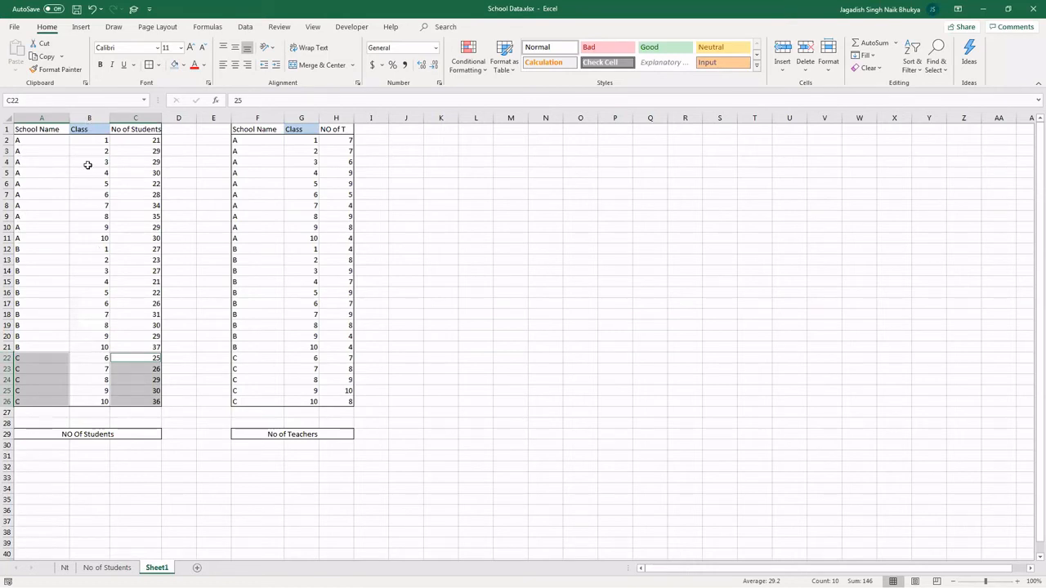
left_click_drag(97, 359, 86, 402)
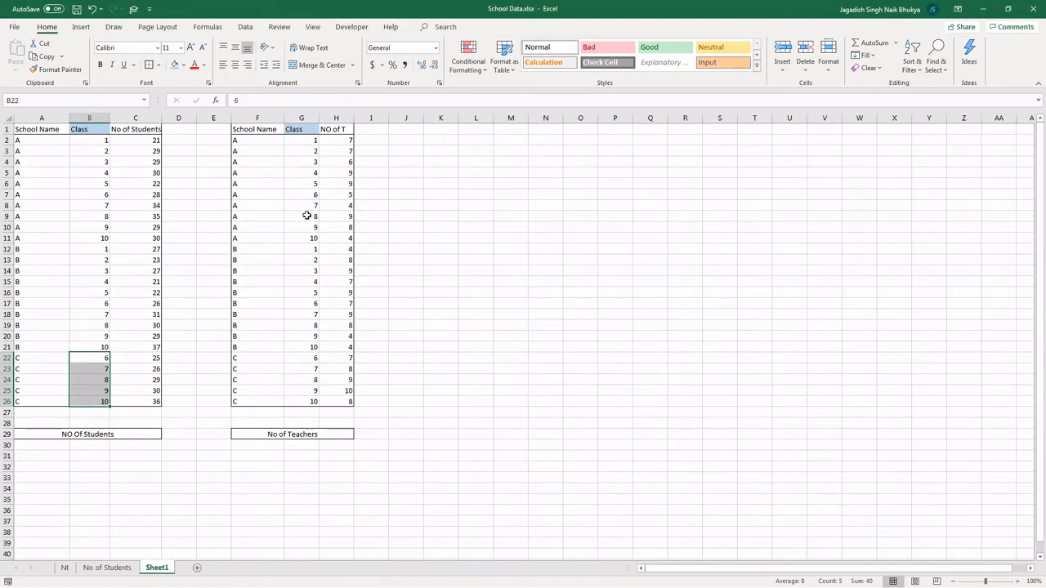
Check the NO of T total for classes 6 to 10 across all schools in the teacher table and return to Tableau
left_click_drag(311, 194, 306, 235)
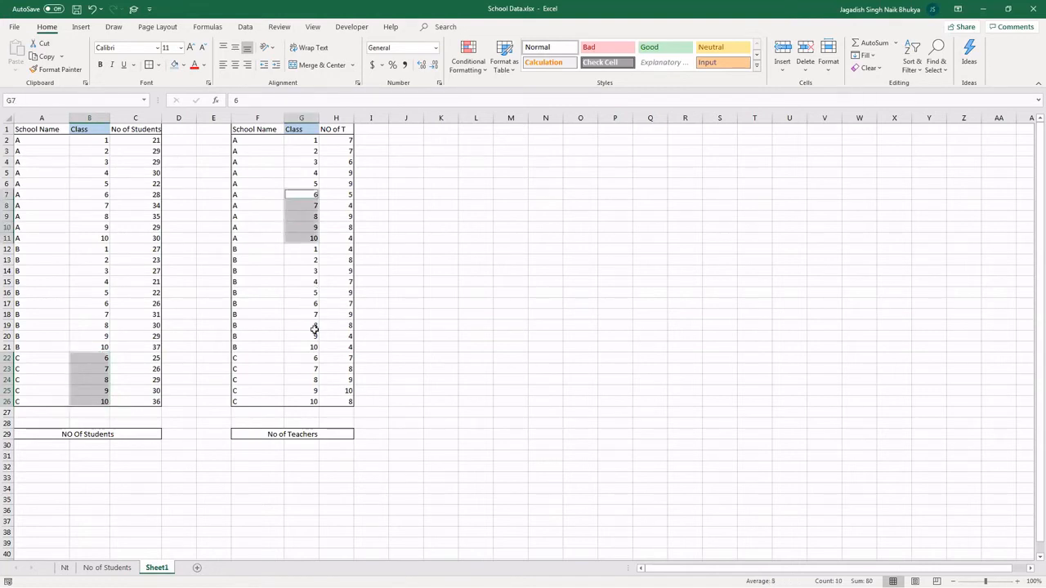
left_click_drag(311, 303, 311, 401, "ctrl")
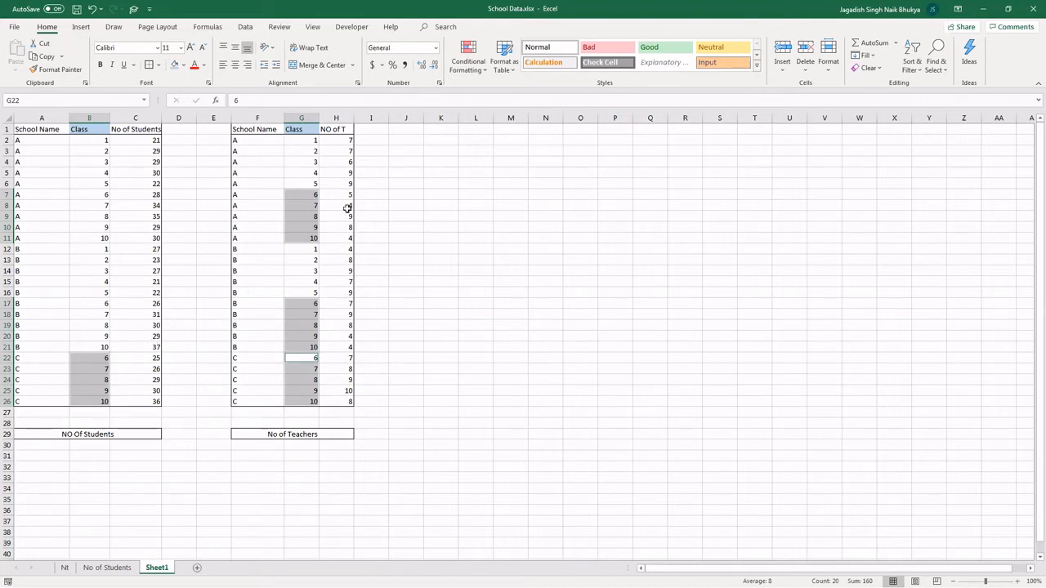
left_click_drag(346, 196, 341, 239)
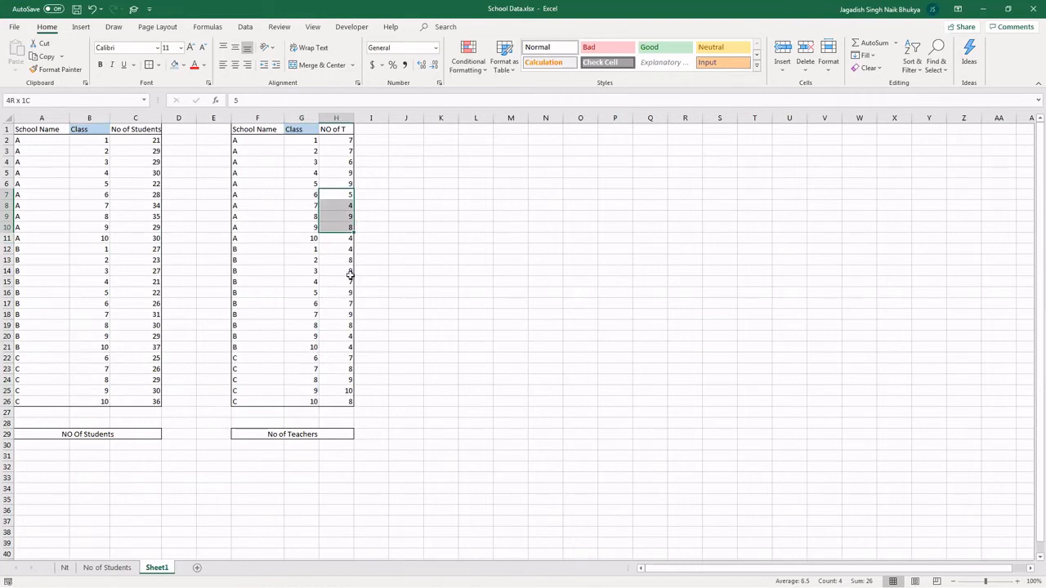
left_click_drag(346, 303, 330, 402, "ctrl")
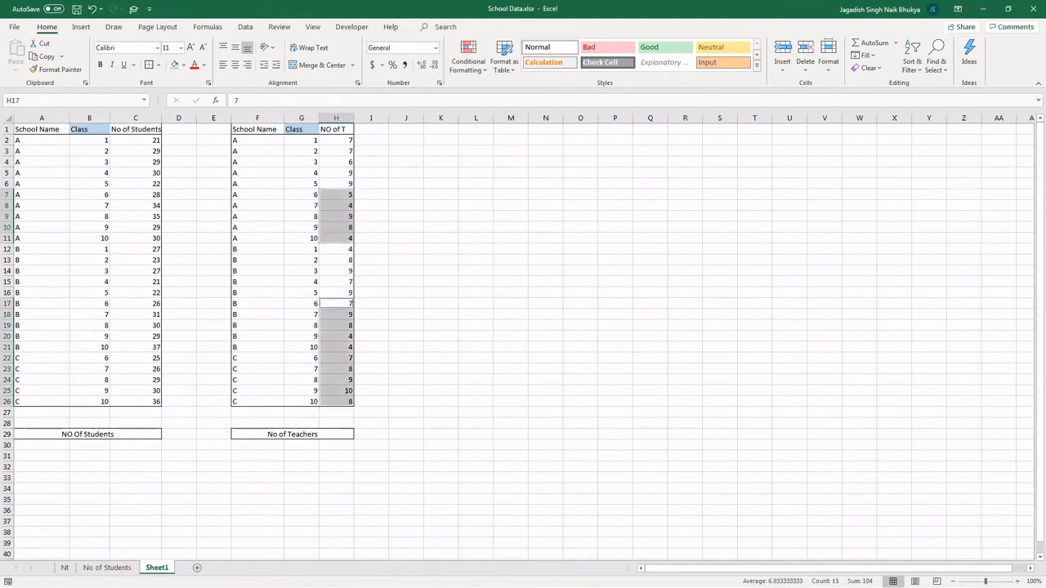
left_click(387, 267)
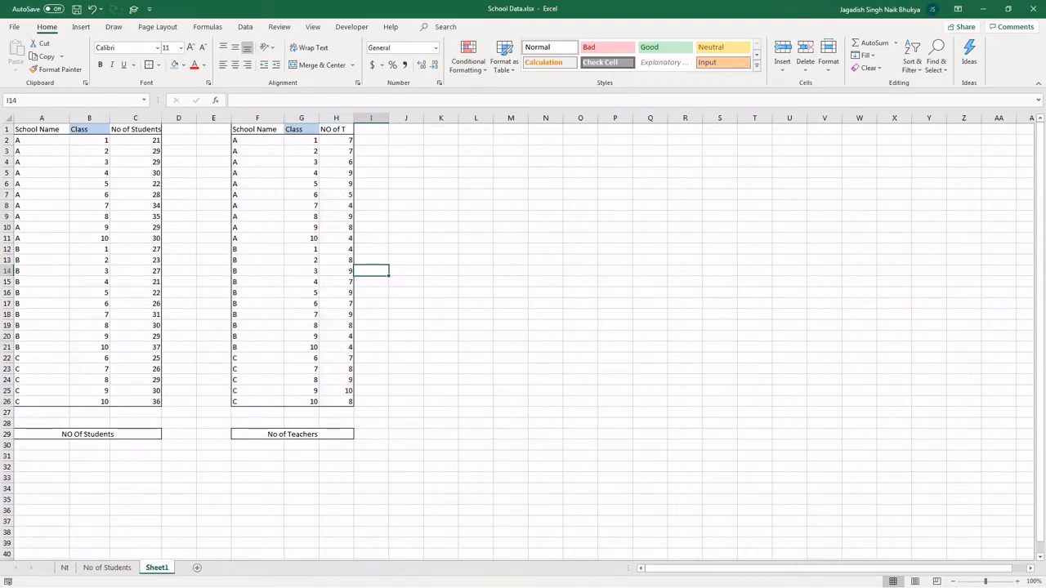
key("alt+Tab")
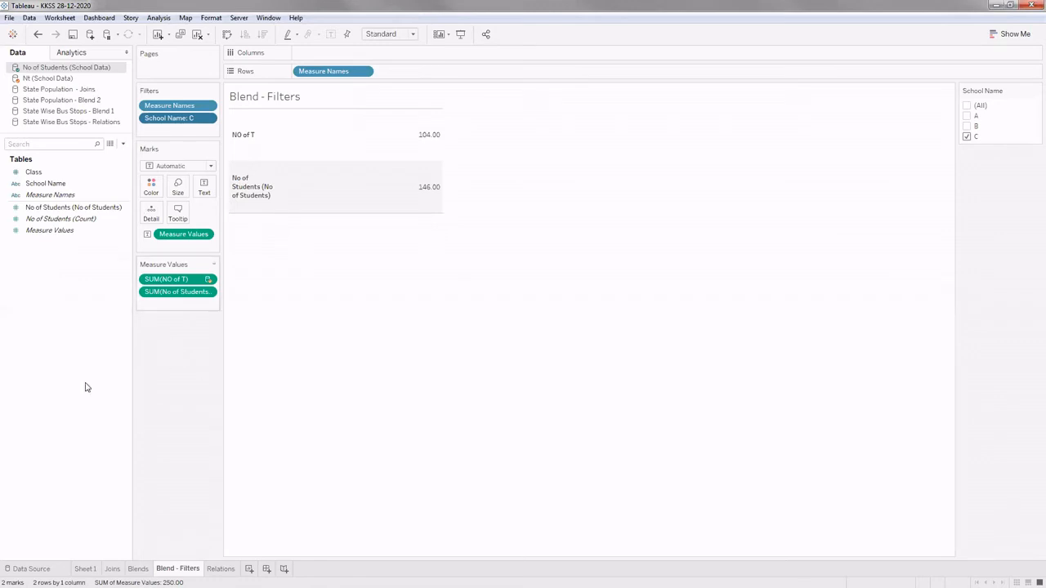
Use School Name as an additional linking field in Nt (School Data)
left_click(74, 78)
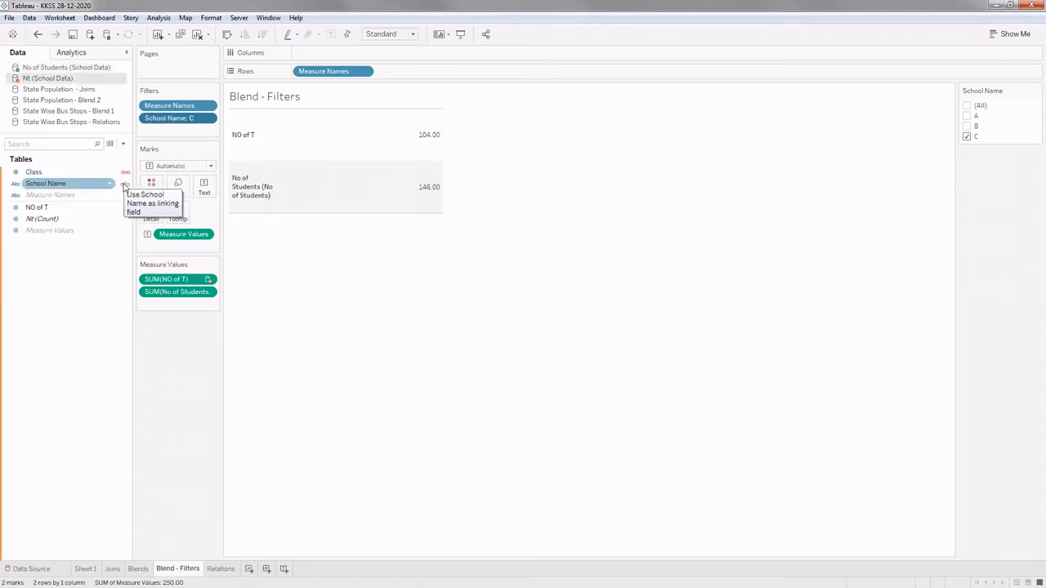
left_click(81, 69)
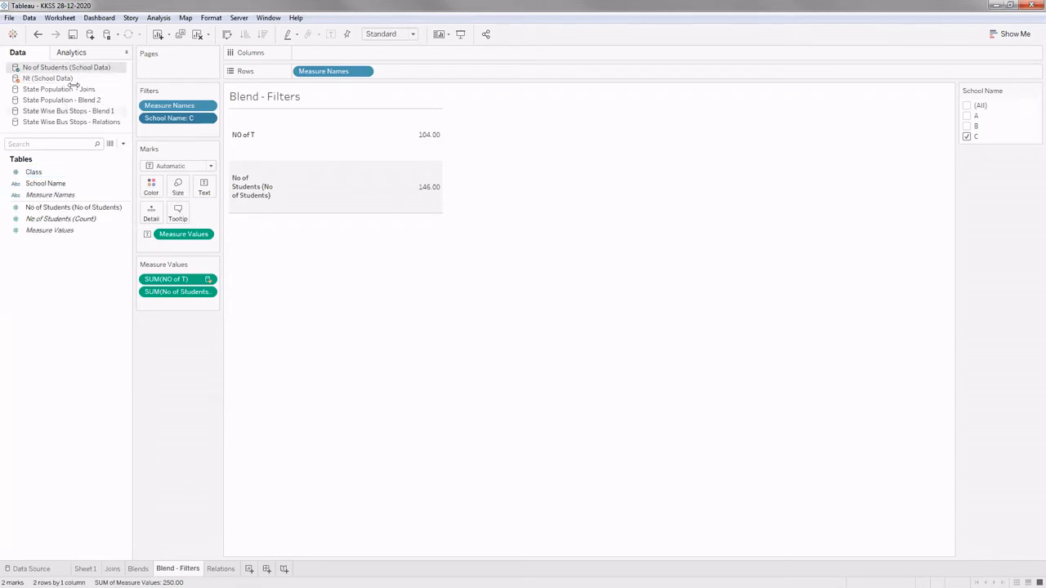
left_click(73, 81)
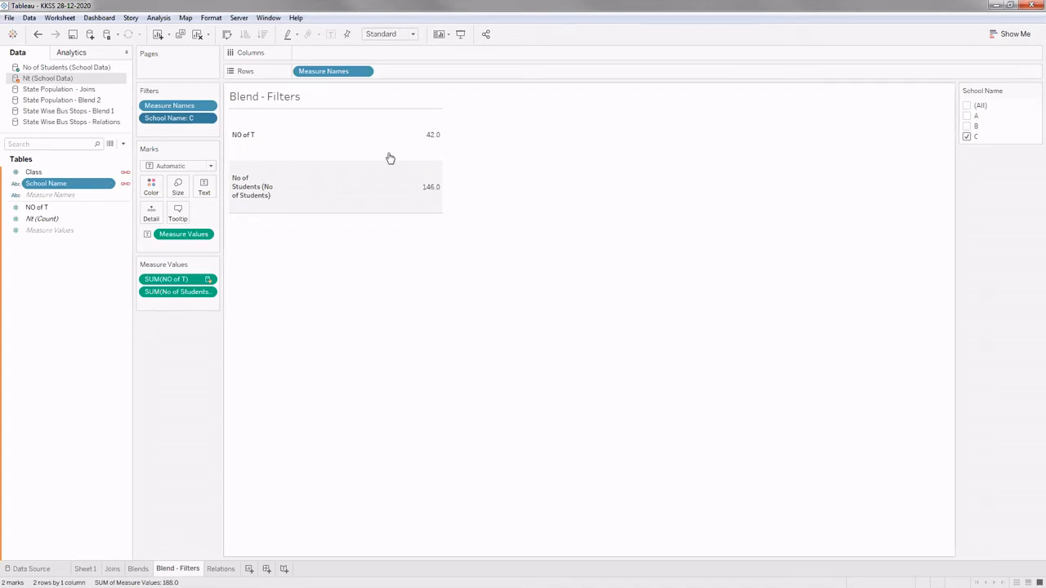
left_click(125, 185)
left_click(125, 185)
On the Relations sheet, select the State Wise Bus Stops - Relations data source and open its data model
mouse_move(132, 351)
left_mouse_down()
mouse_move(121, 354)
mouse_move(137, 357)
left_mouse_up()
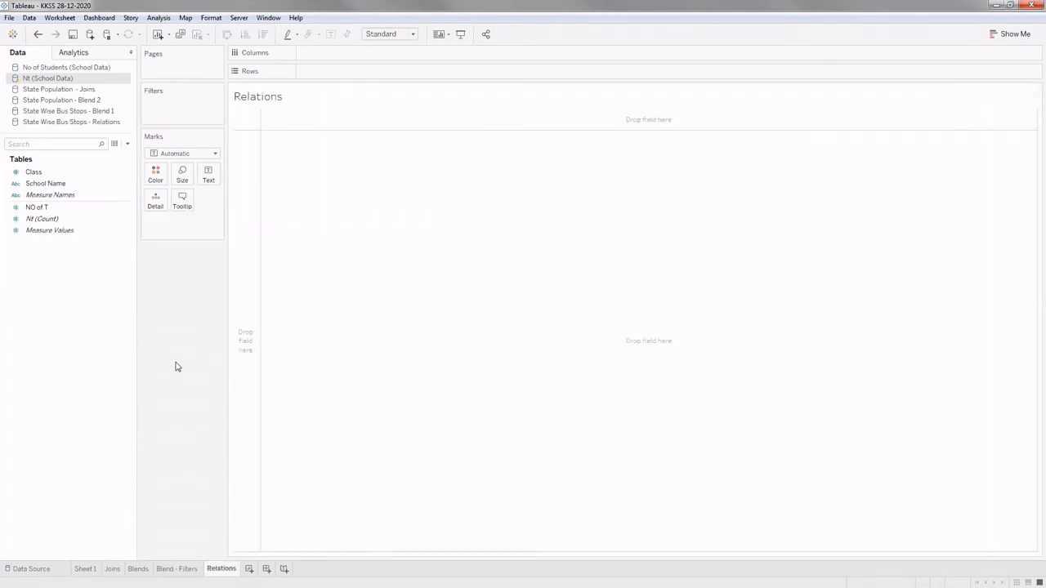
left_click(70, 90)
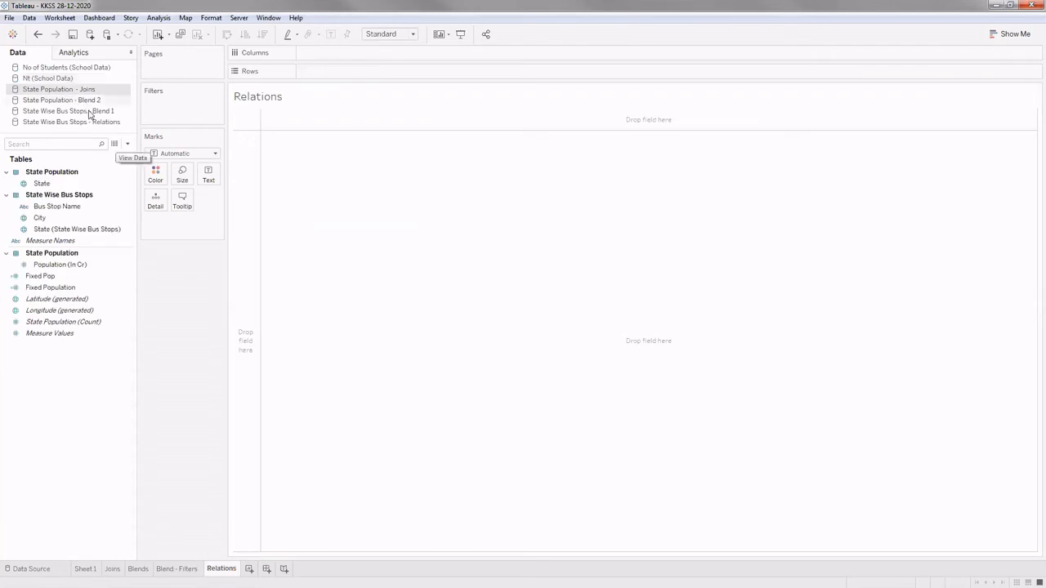
left_click(92, 121)
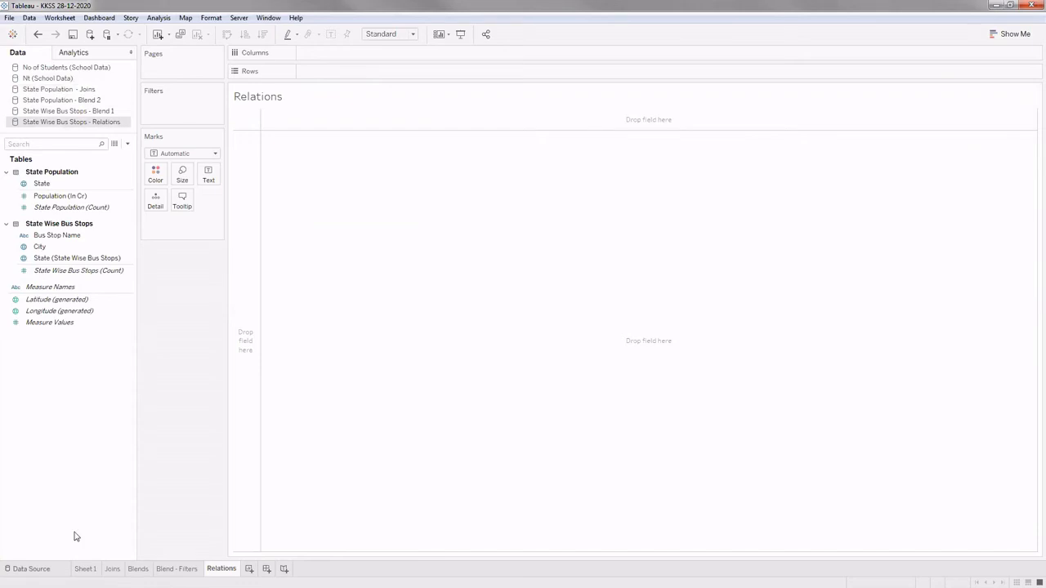
left_click(31, 568)
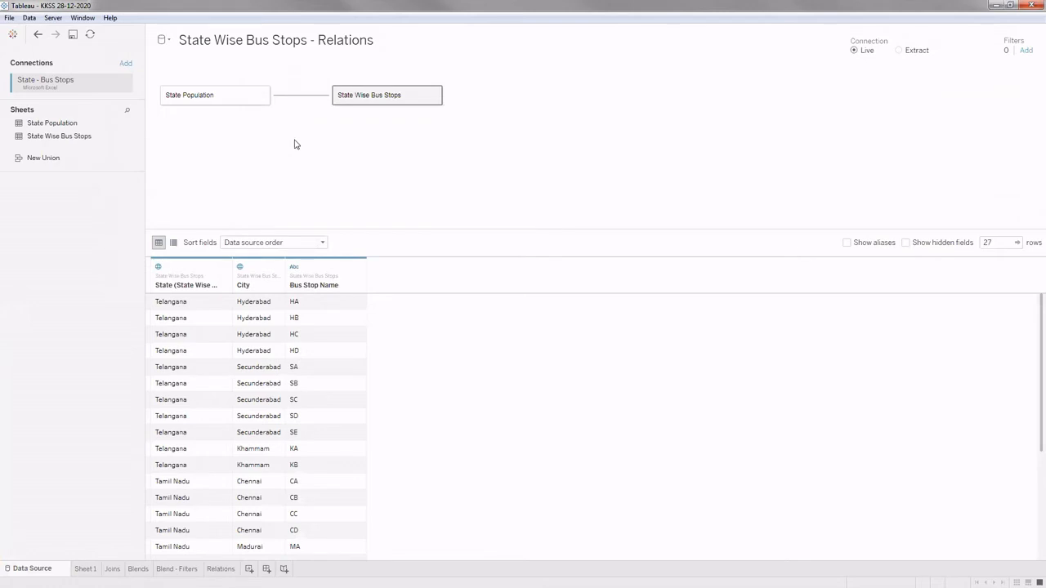
Inspect which physical tables make up the State Population logical table, closing its detail view again
double_click(242, 97)
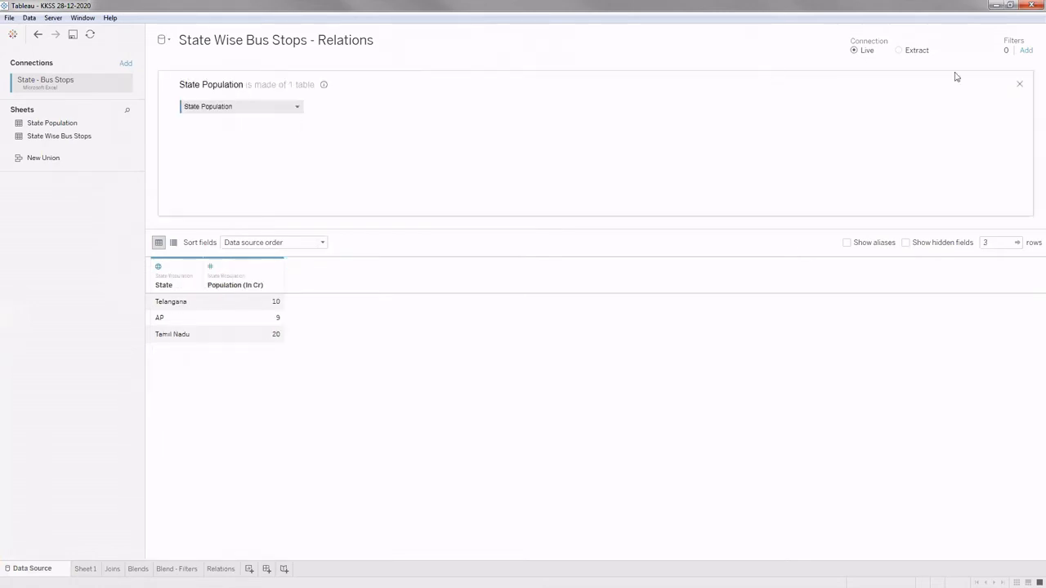
left_click(1019, 87)
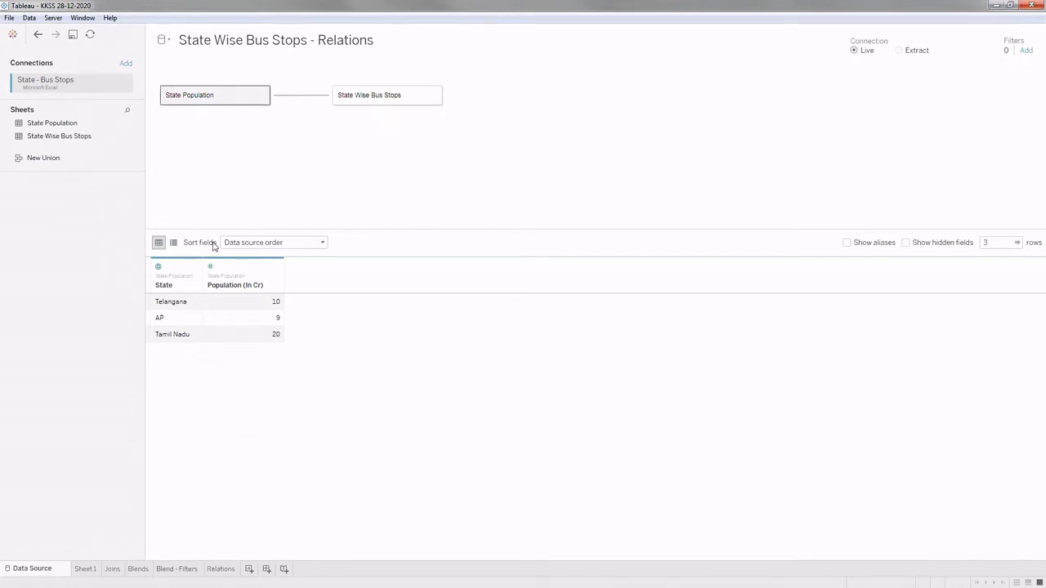
left_click(221, 568)
Rebuild the data model by removing the existing tables and relating State Population to State Wise Bus Stops on their State fields
left_click(262, 95)
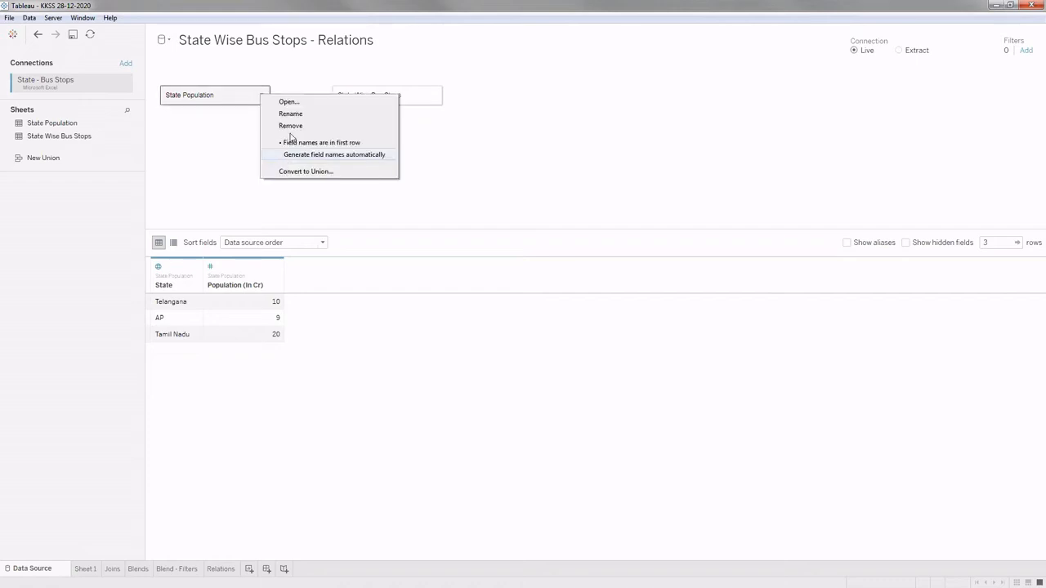
left_click(290, 128)
left_click_drag(49, 123, 203, 110)
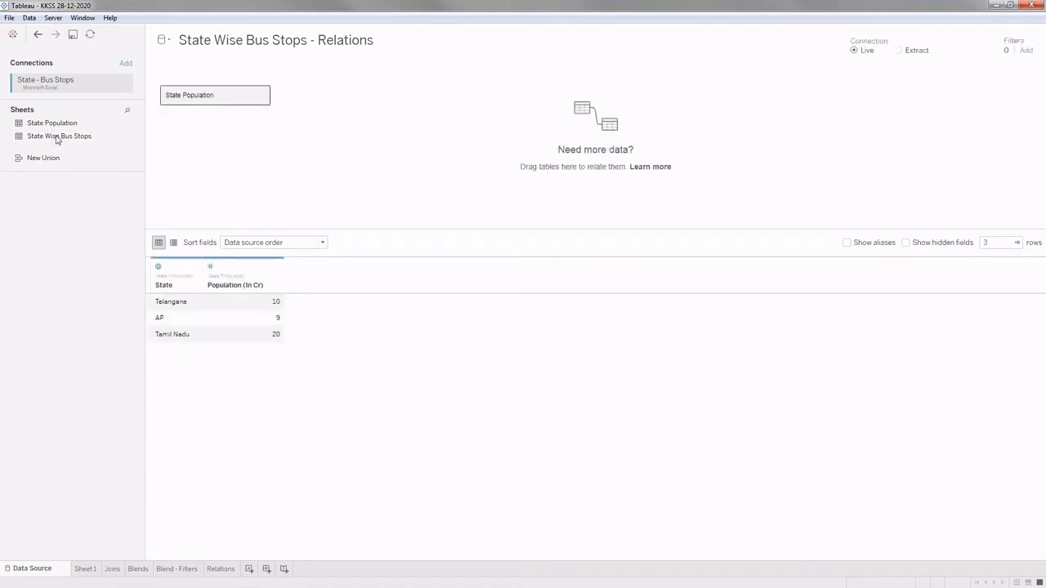
left_click_drag(58, 136, 264, 92)
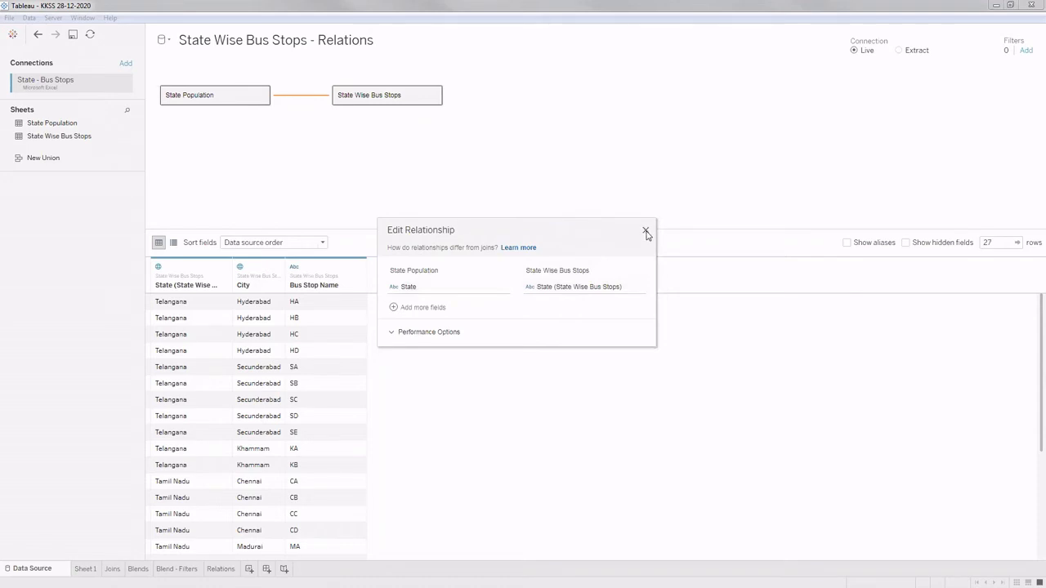
left_click(651, 198)
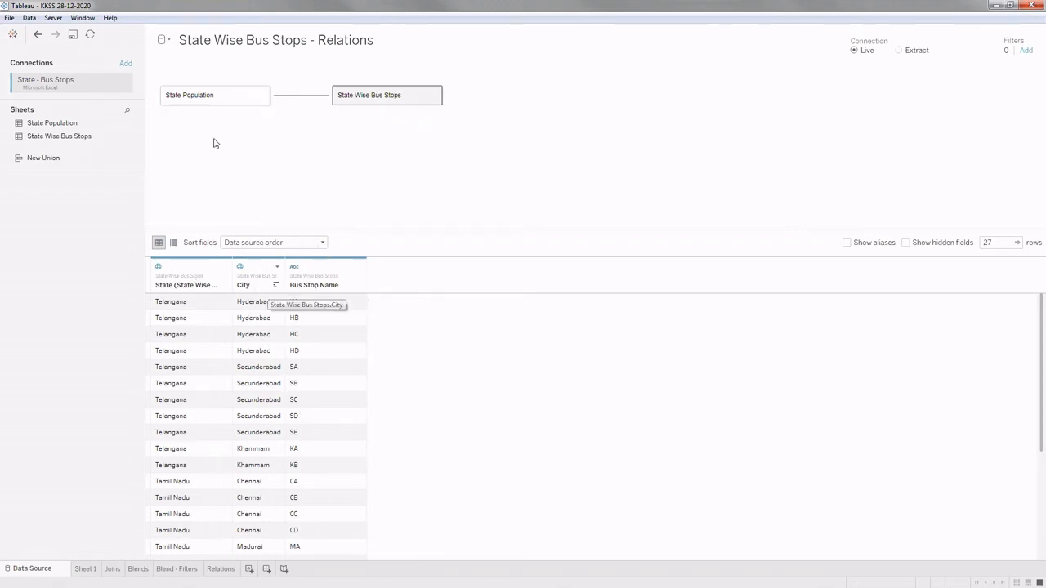
Preview the separate rows of State Population and State Wise Bus Stops, and return to the Relations sheet
left_click(225, 97)
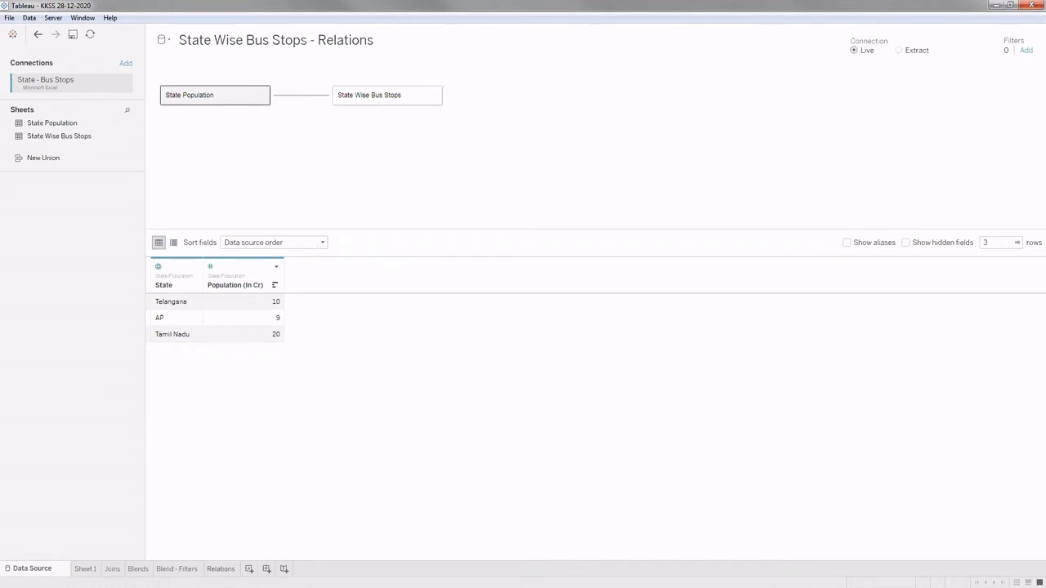
mouse_move(221, 569)
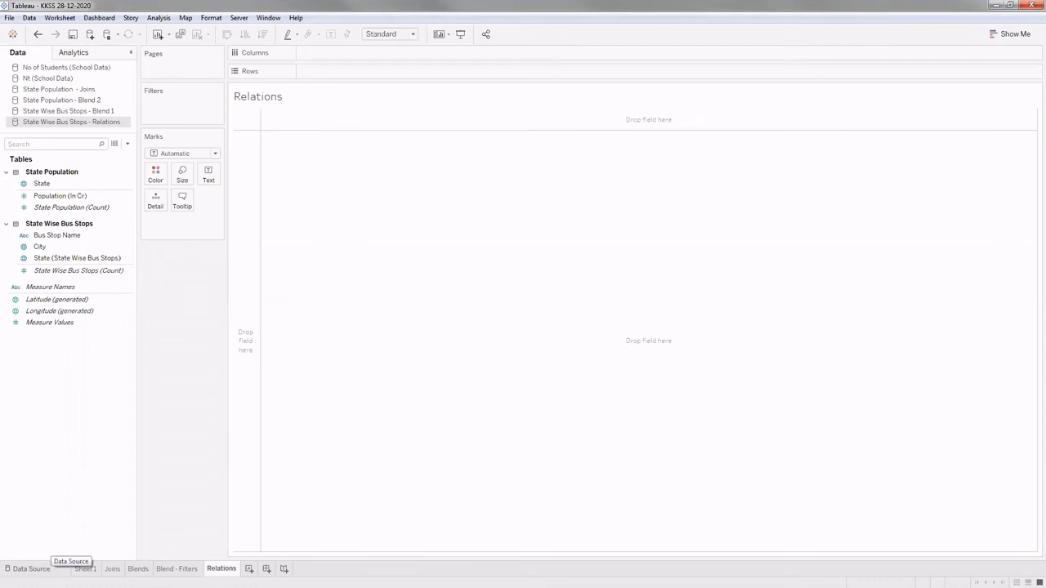
left_click(58, 567)
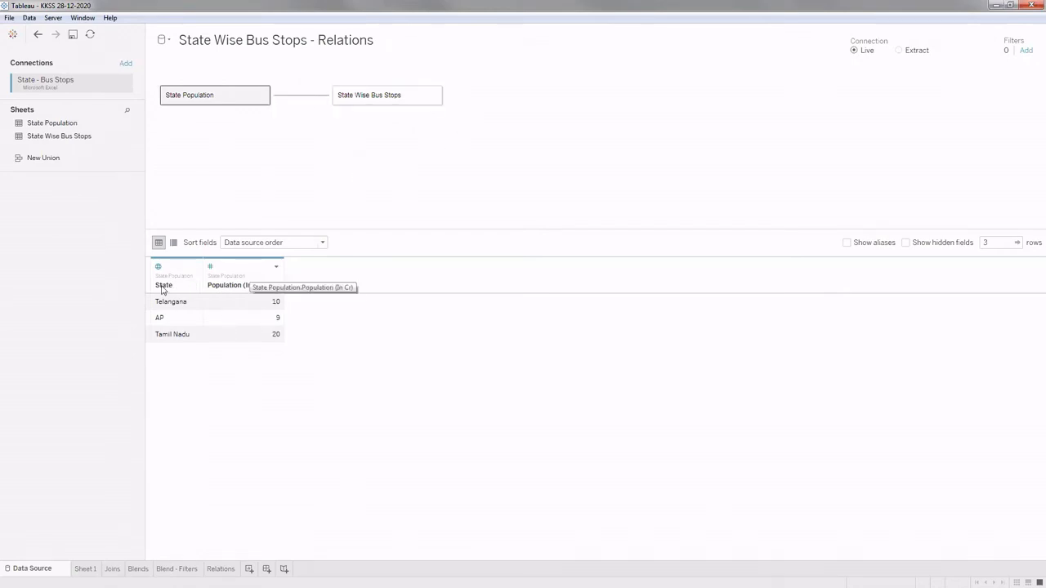
left_click(374, 101)
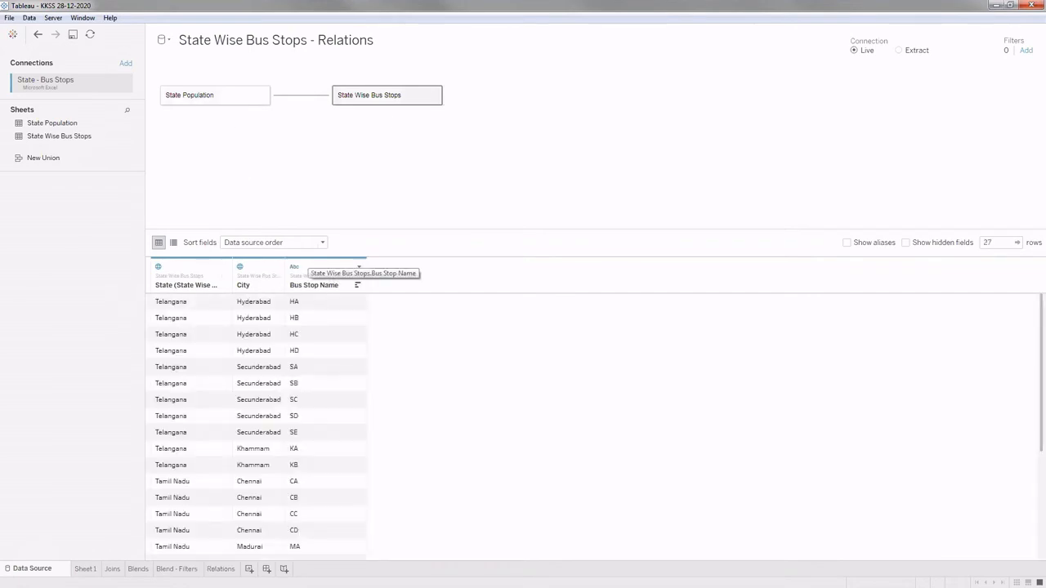
left_click(221, 569)
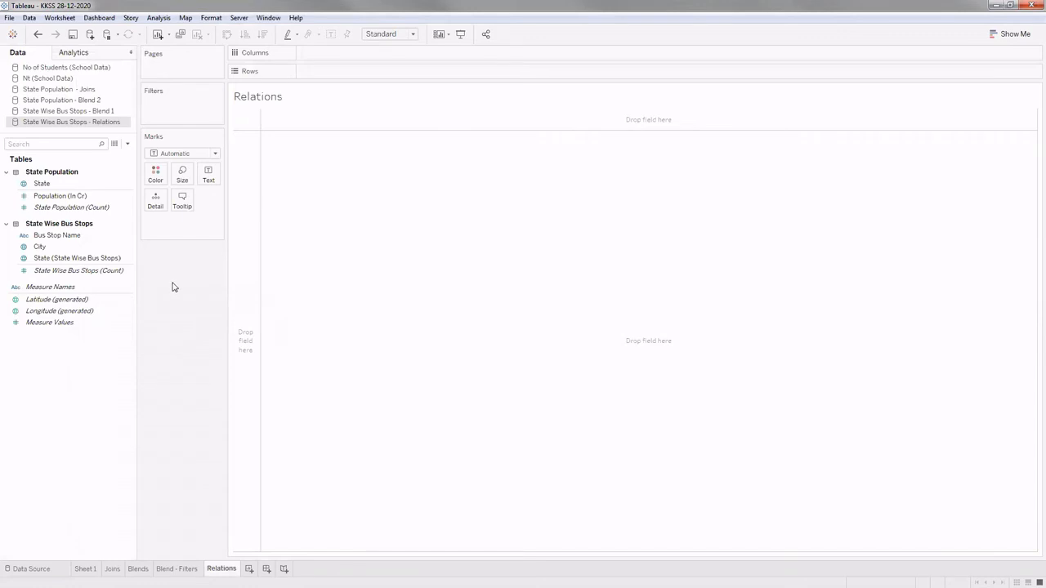
List State (State Wise Bus Stops) as rows on the Relations sheet
left_click(49, 197)
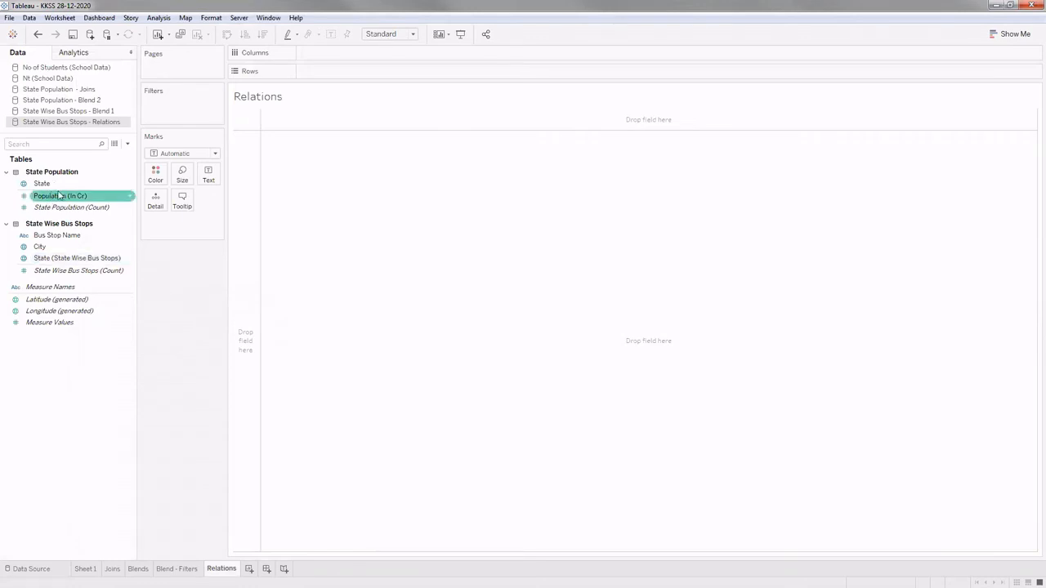
left_click(58, 260)
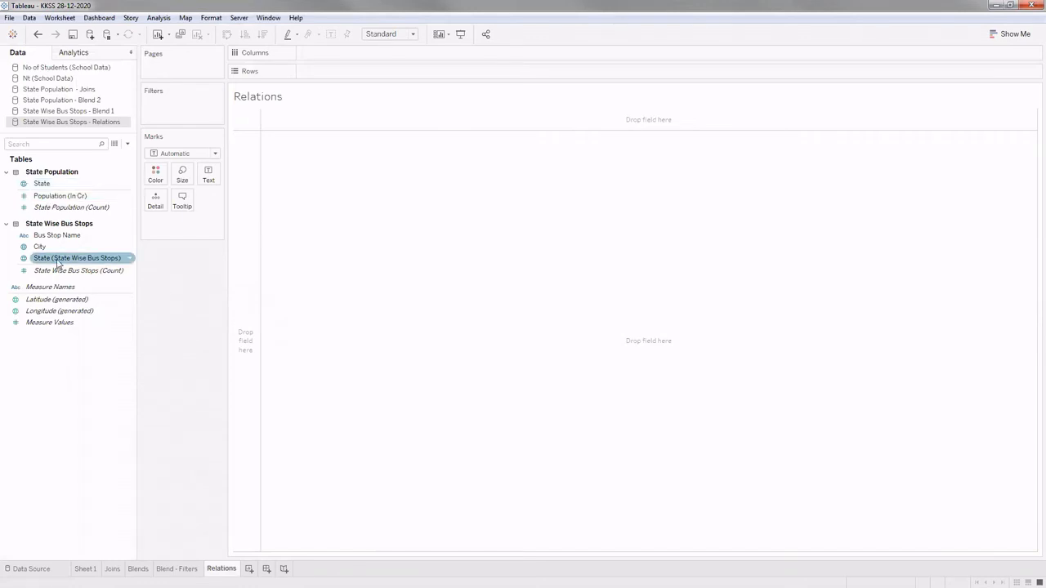
left_click_drag(59, 260, 338, 72)
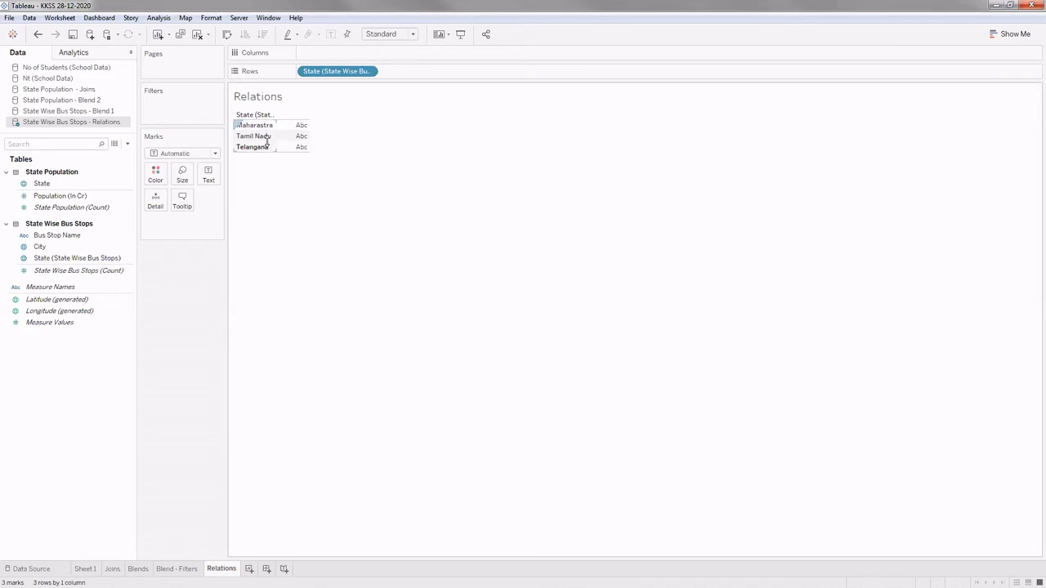
Show the sum of Population (In Cr) as text for each state and inspect the Null row's value
left_click(60, 196)
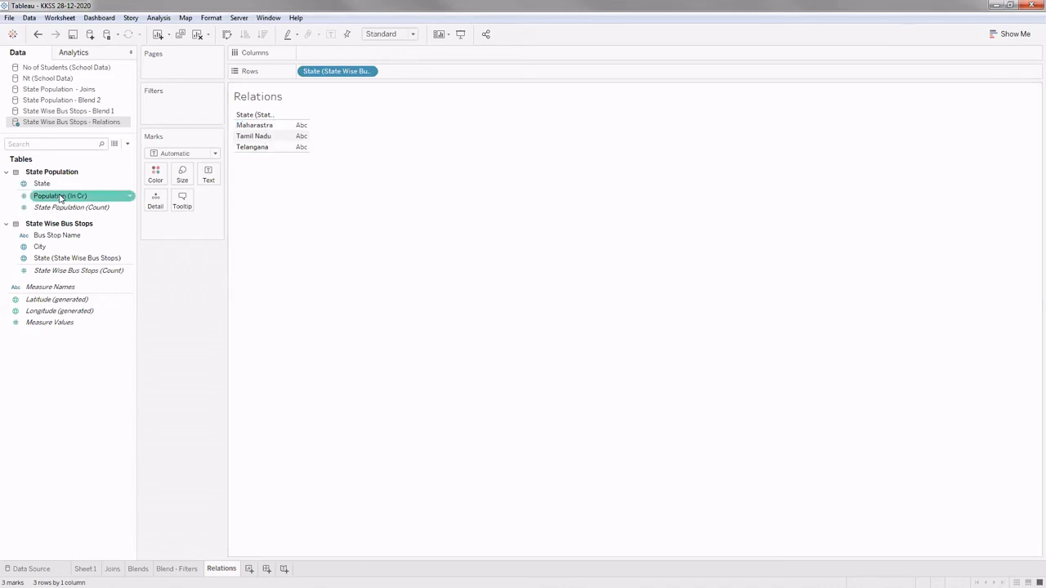
left_click_drag(57, 198, 211, 183)
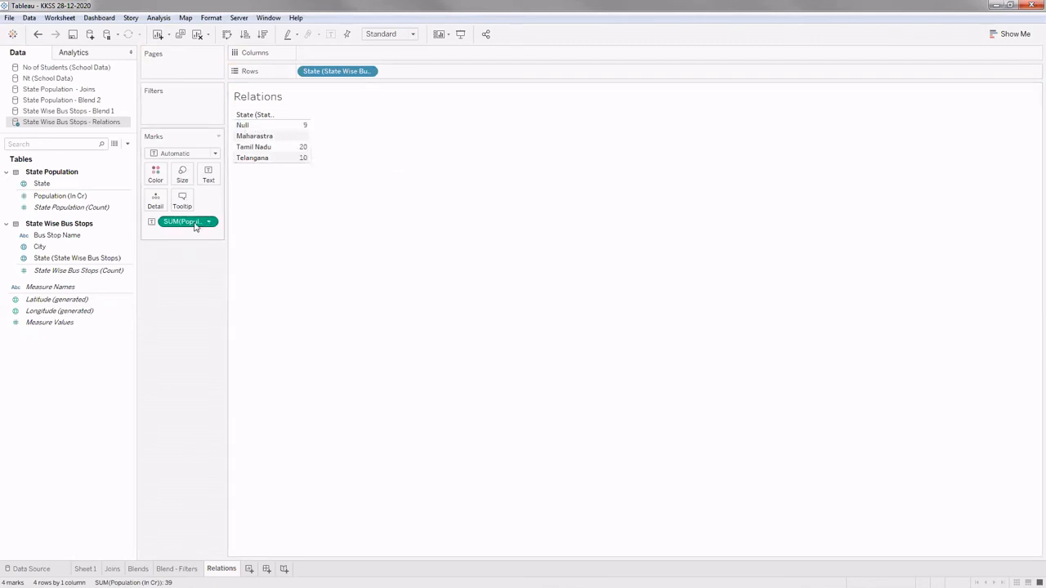
left_click(61, 200)
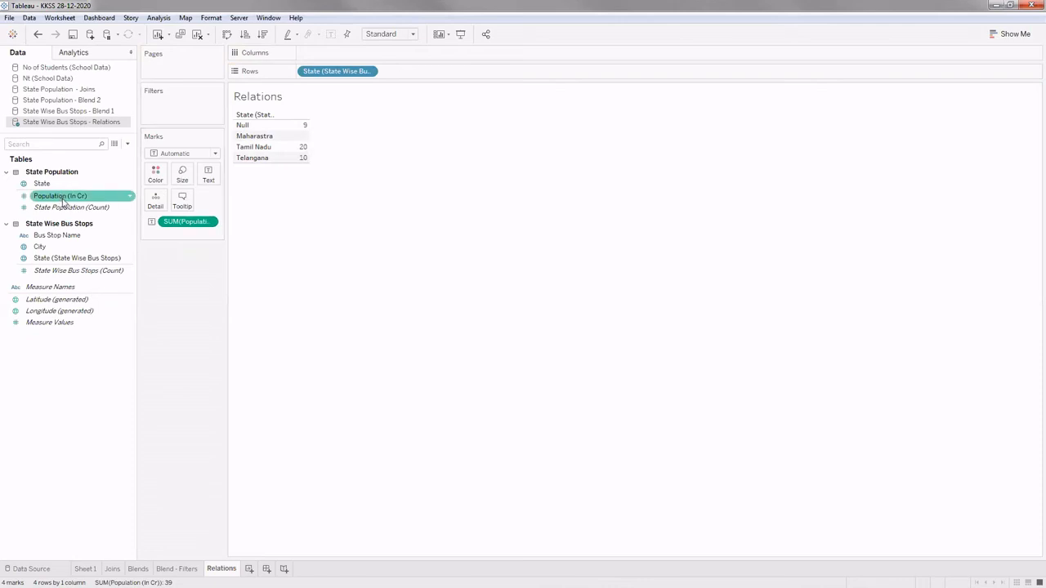
left_click(192, 221)
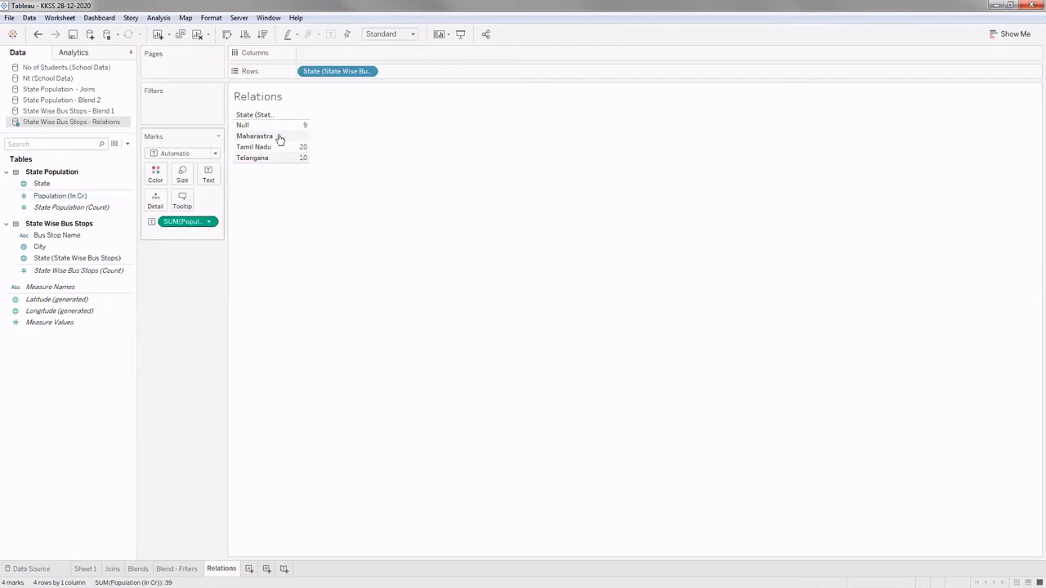
mouse_move(283, 147)
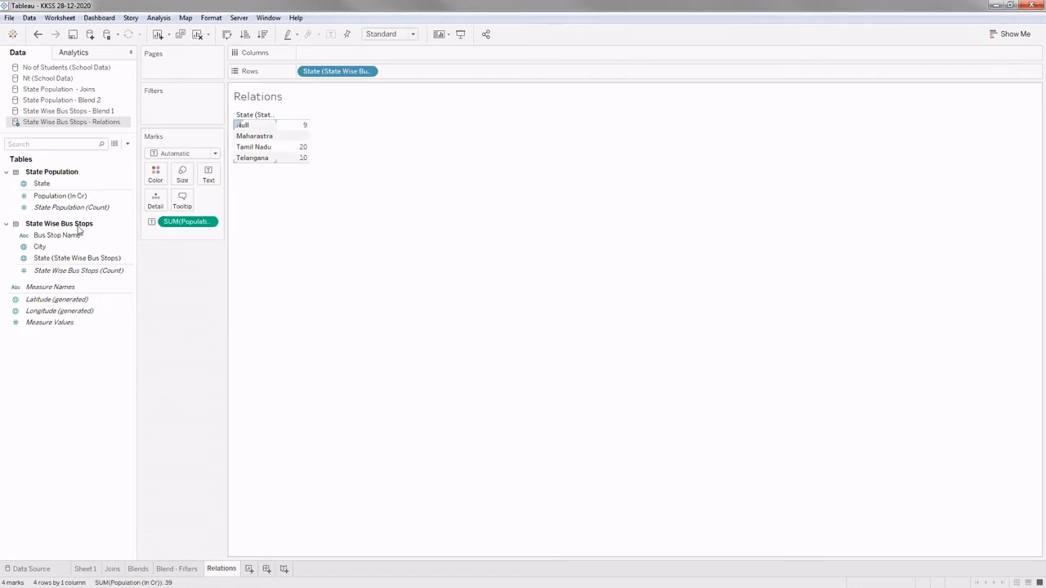
mouse_move(301, 127)
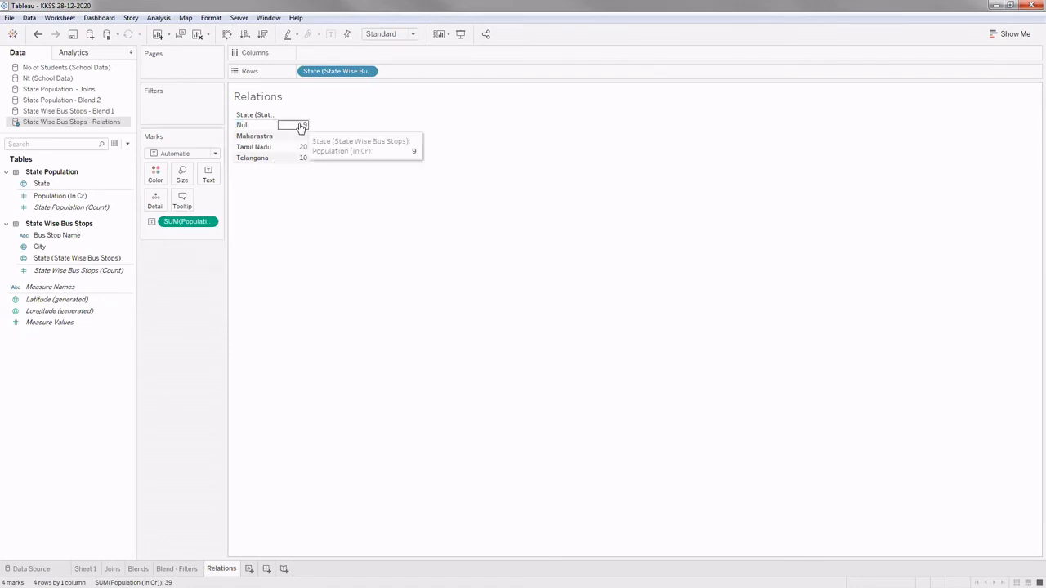
Add State from the State Population table as a second row field after State (State Wise Bus Stops)
left_click(51, 234)
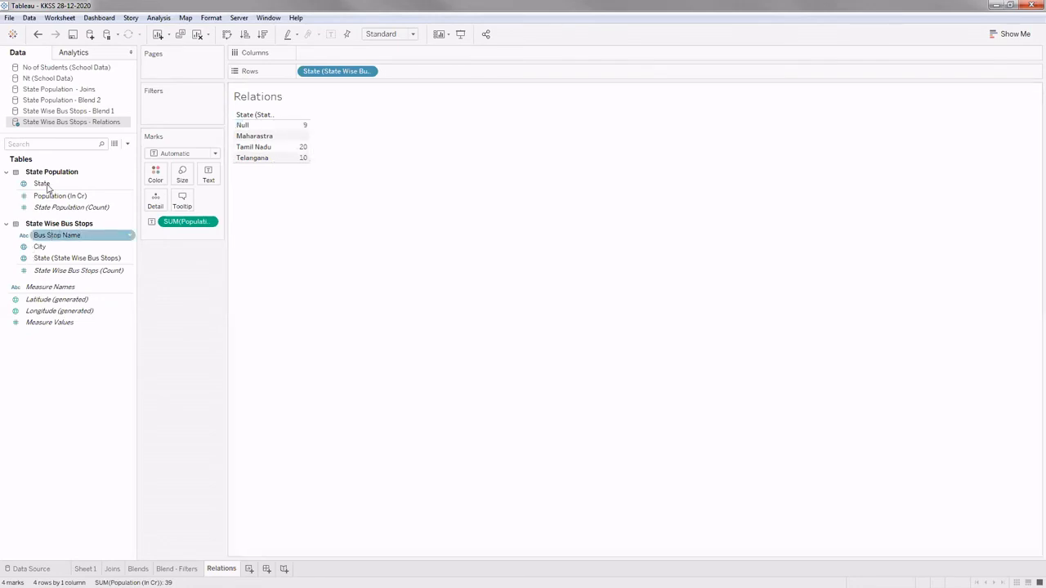
left_click(48, 187)
left_click_drag(350, 101, 399, 78)
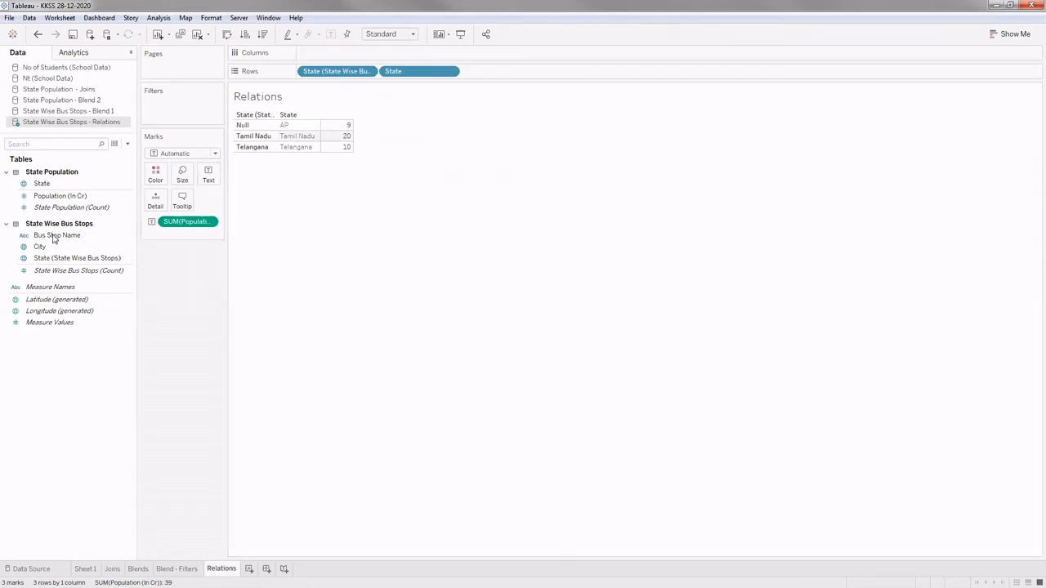
Add the distinct count of Bus Stop Name as text beside the population values
left_click_drag(55, 237, 206, 175)
left_click(474, 312)
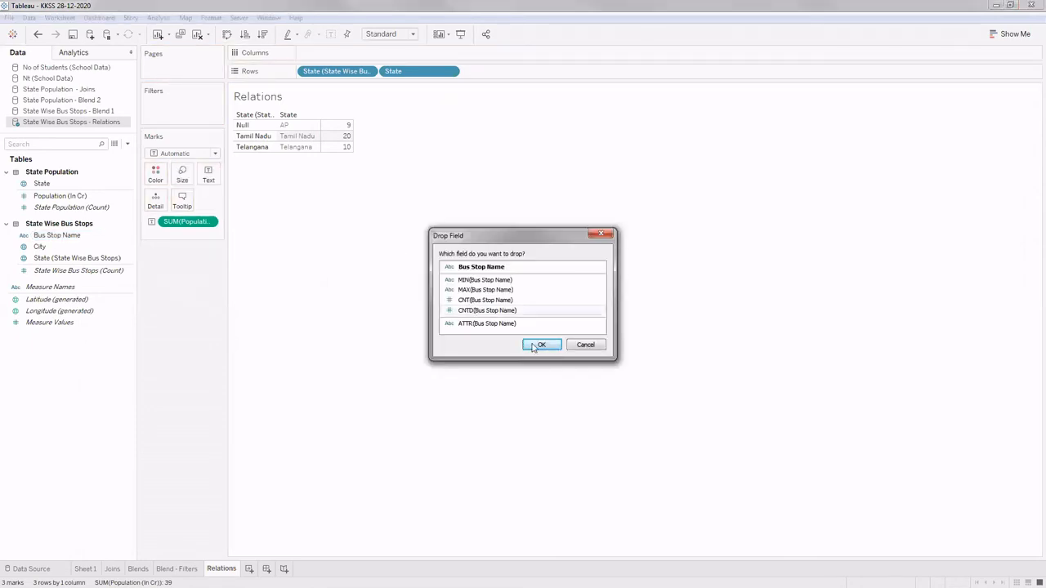
left_click(539, 345)
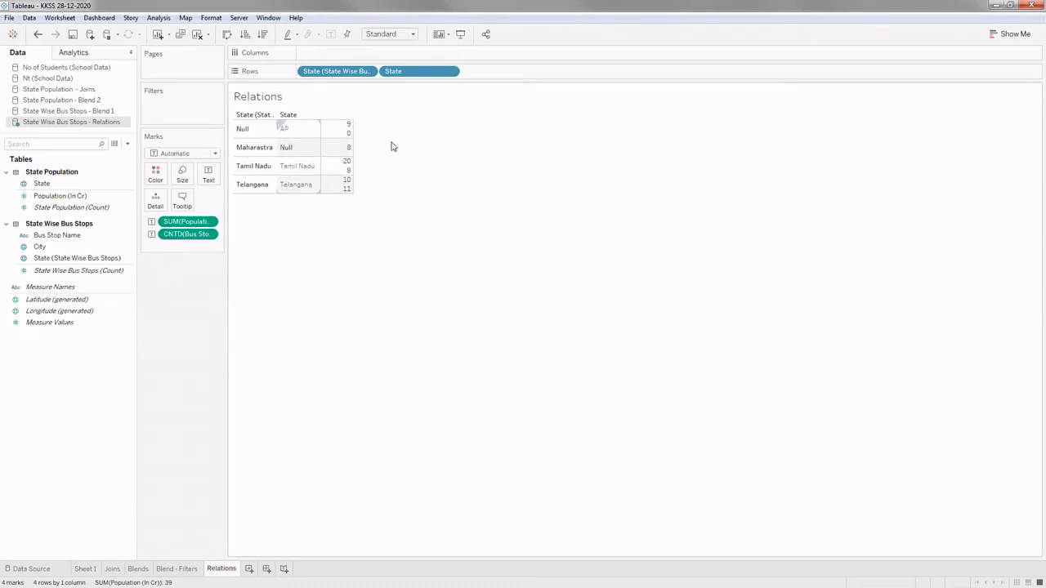
Compare with the Joins sheet by examining its AP row and population values, and return to the Relations sheet
left_click(72, 237)
left_click(74, 238)
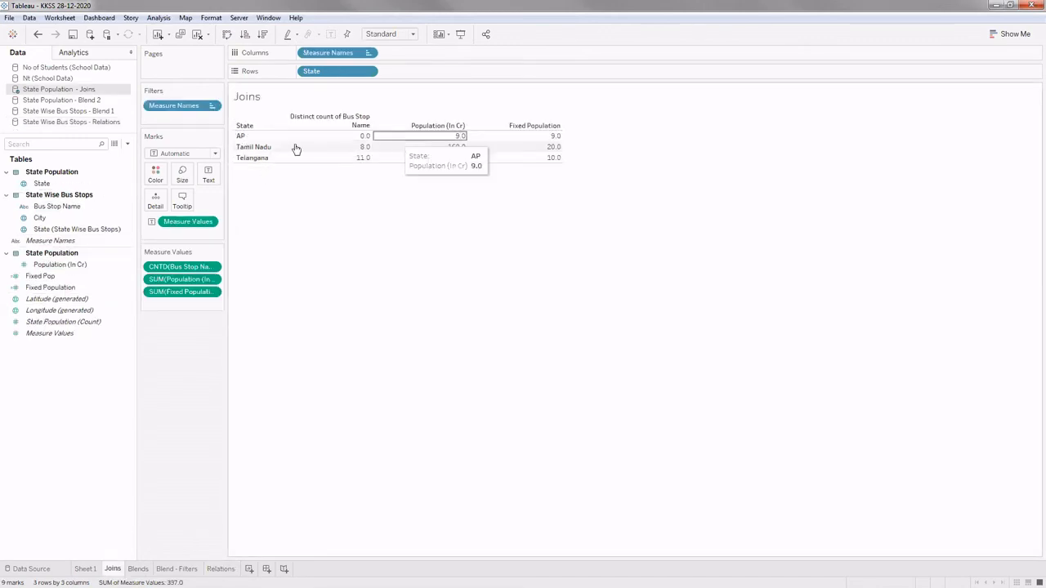
left_click(261, 137)
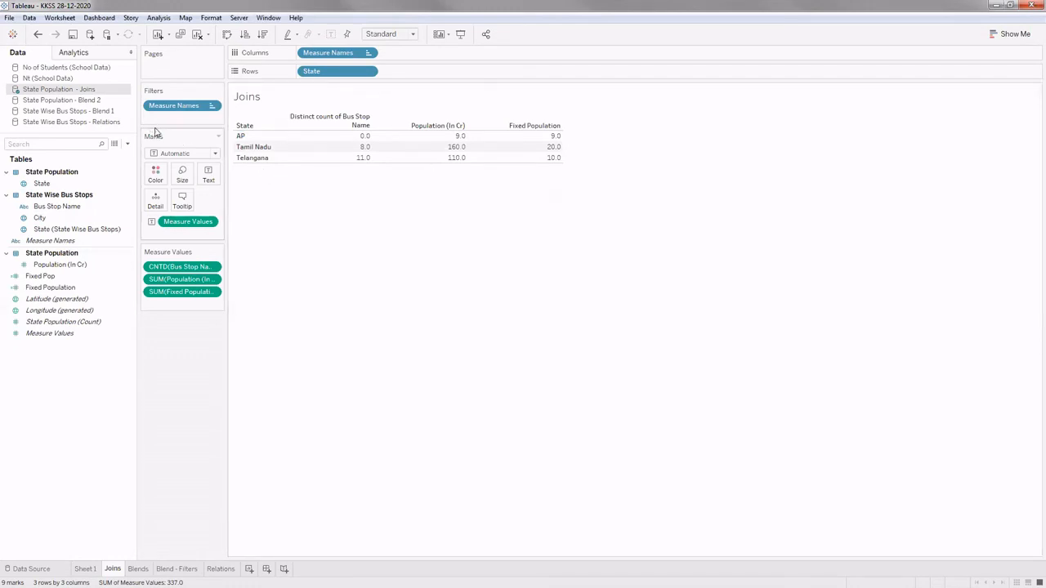
left_click(242, 136)
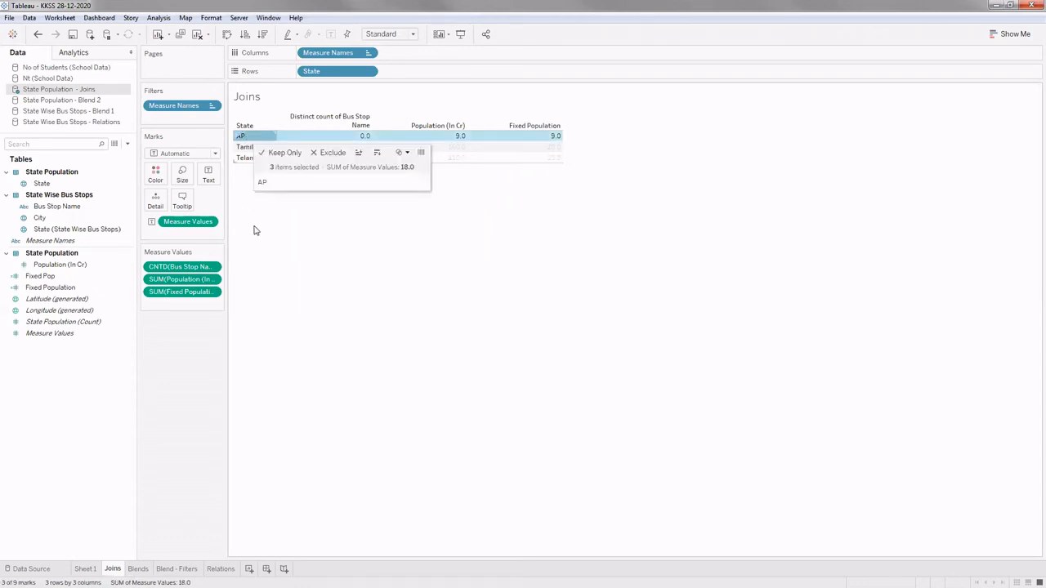
left_click(235, 549)
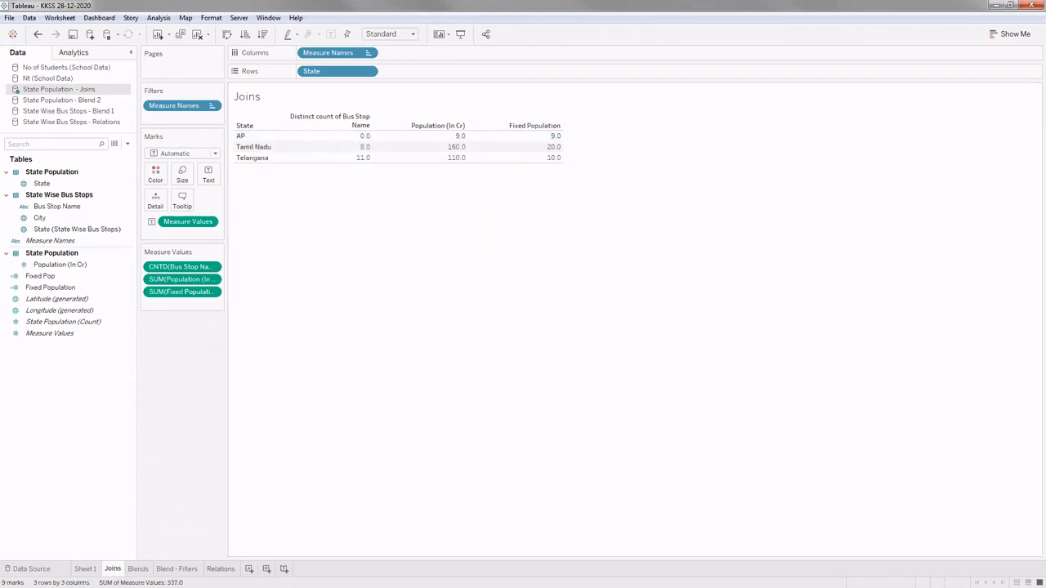
left_click(221, 570)
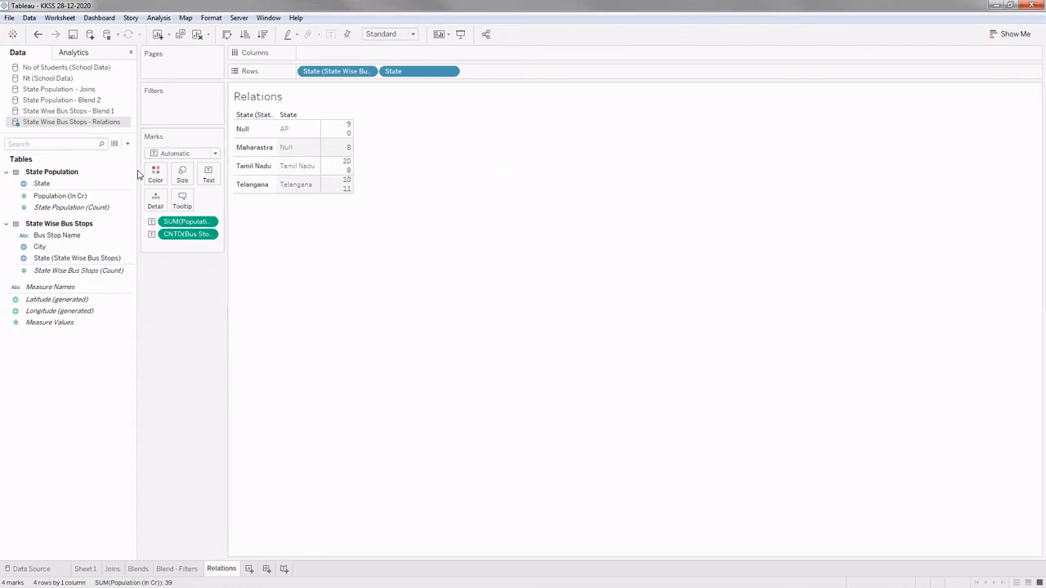
Widen the Marks card area until the full names of the population and bus stop measures can be read
left_click_drag(139, 168, 134, 168)
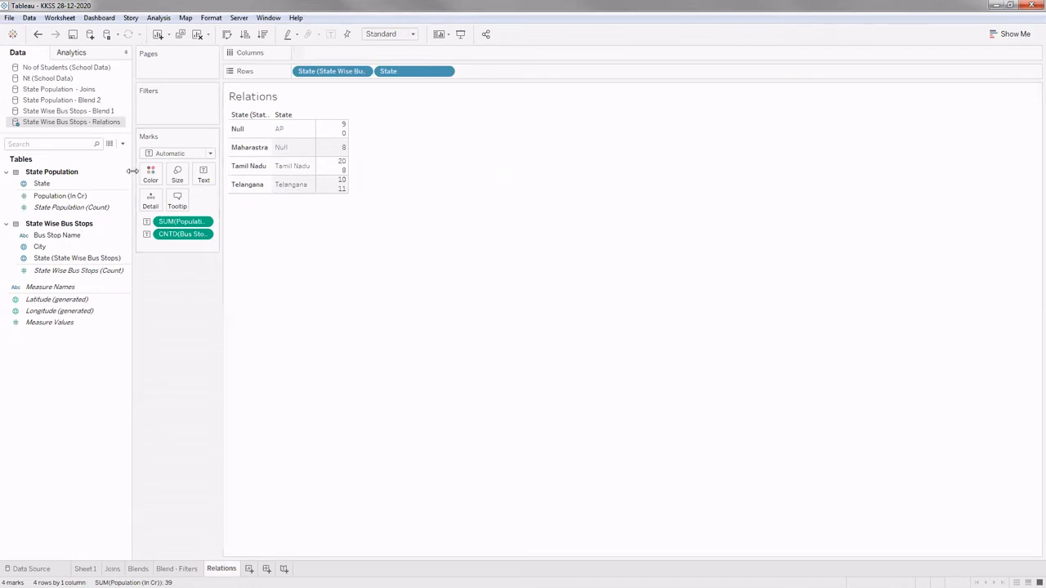
left_click_drag(225, 285, 237, 284)
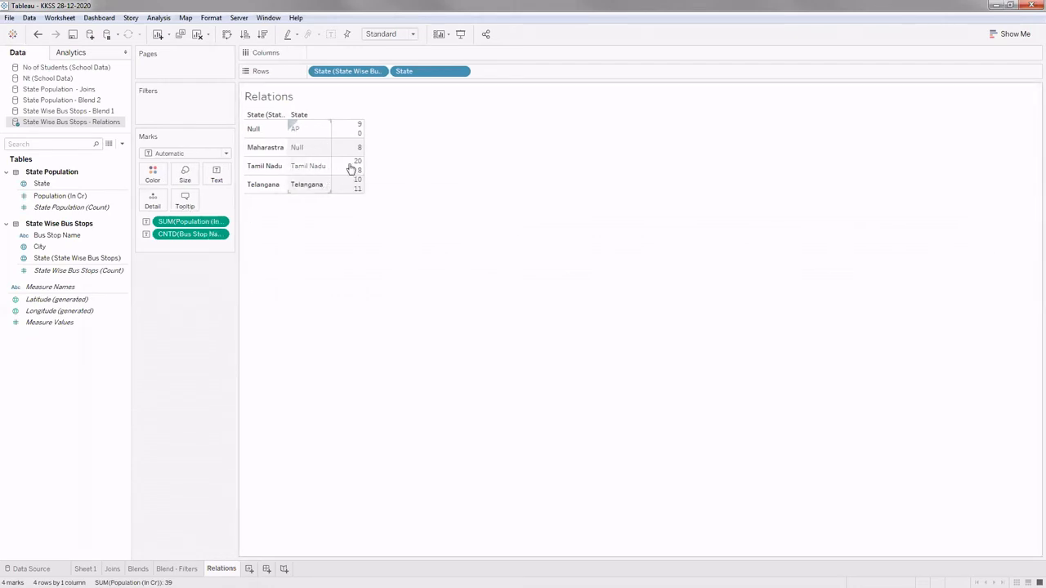
mouse_move(350, 168)
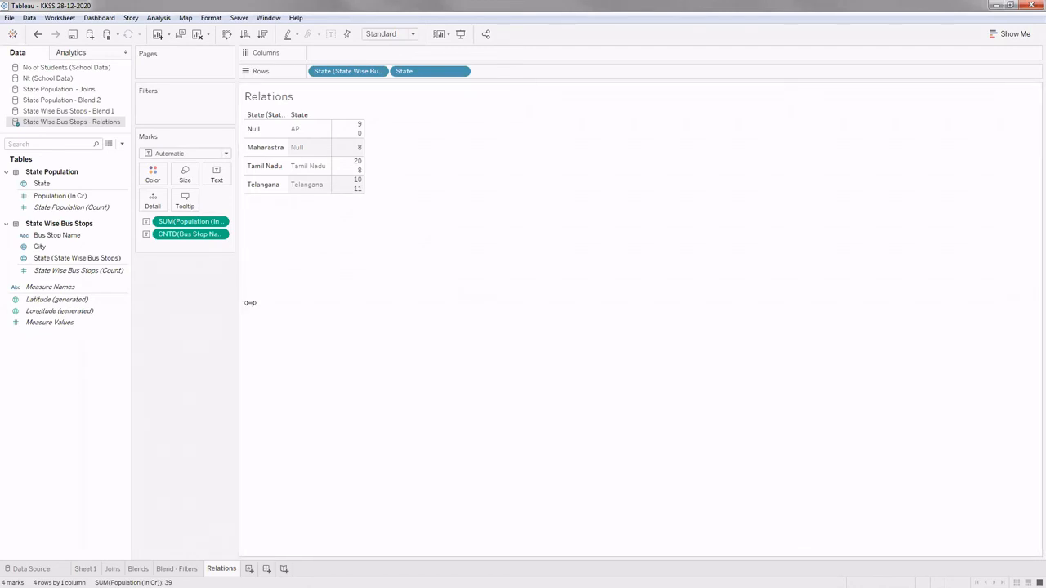
left_click_drag(243, 303, 260, 287)
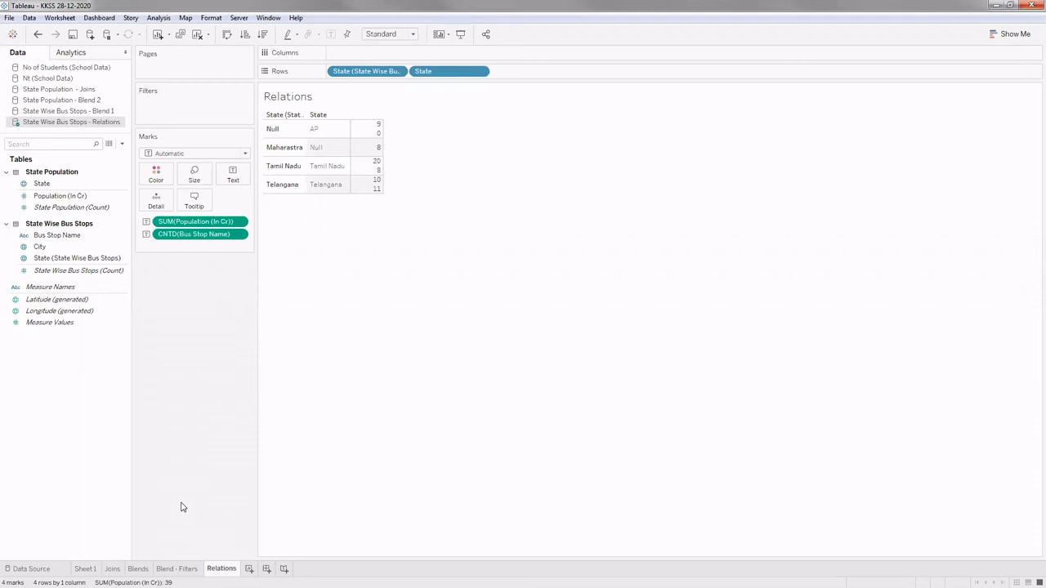
Open the State Population - Joins data source and display the join between State Population and State Wise Bus Stops
left_click(112, 567)
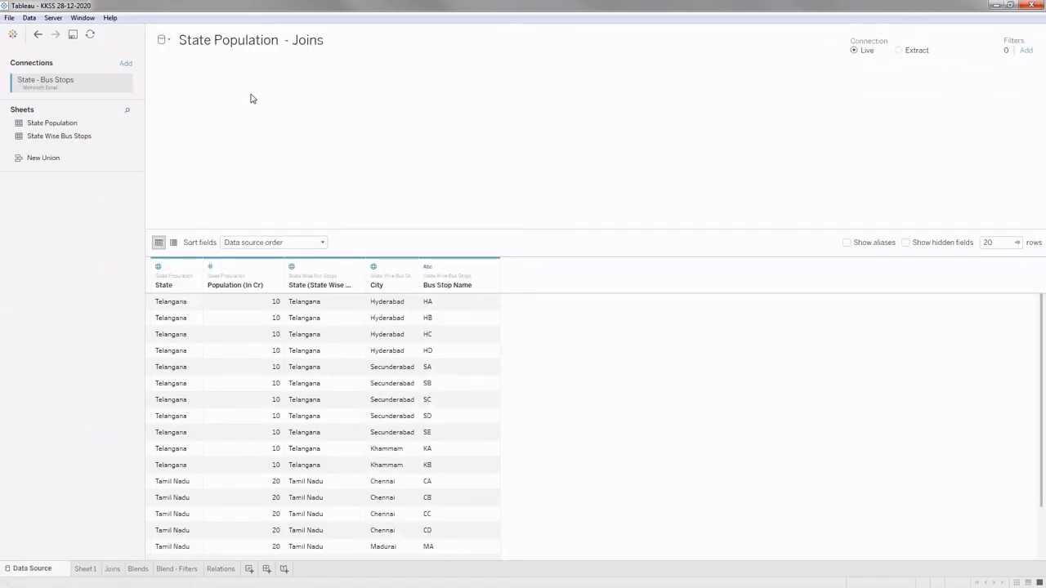
double_click(253, 98)
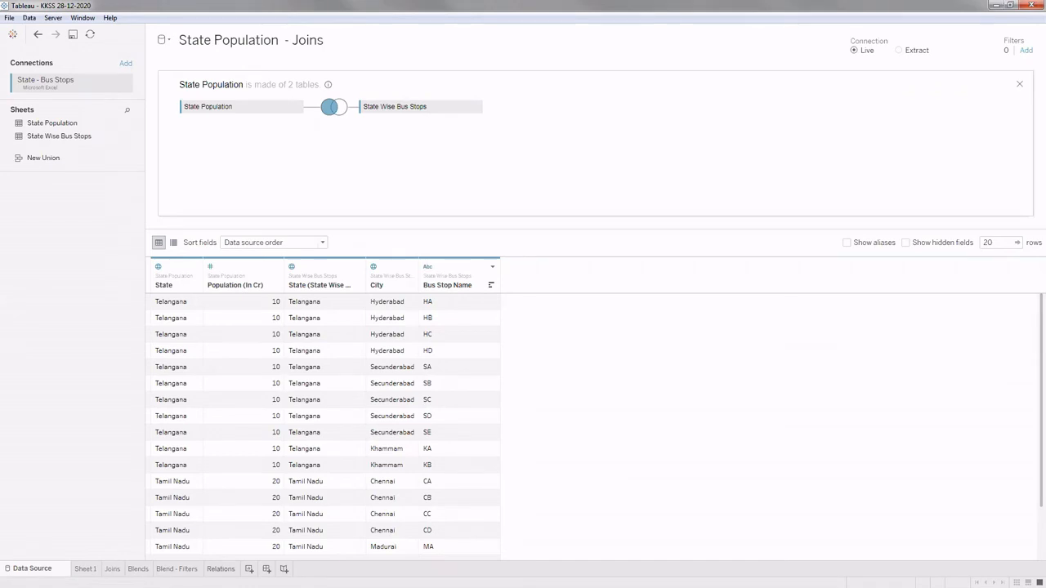
Review the State Wise Bus Stops - Relations data source and its table relationship, and return to the Relations sheet
mouse_move(221, 570)
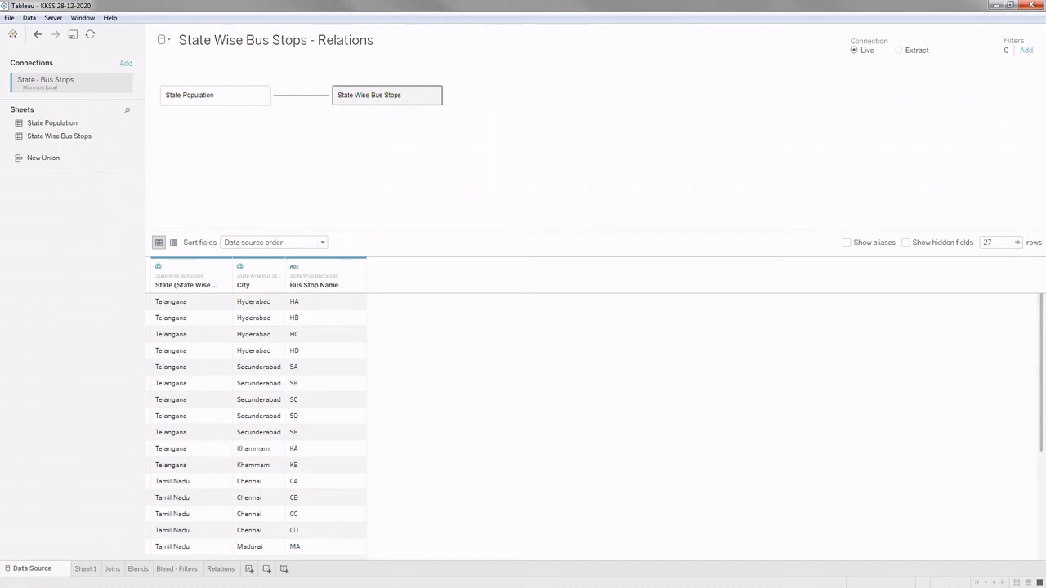
mouse_move(223, 569)
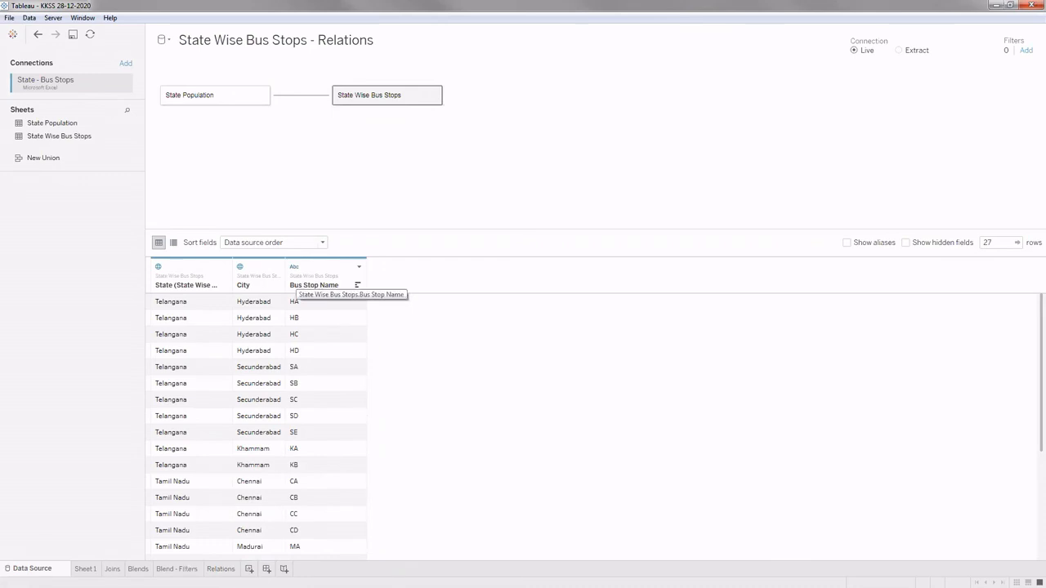
mouse_move(187, 565)
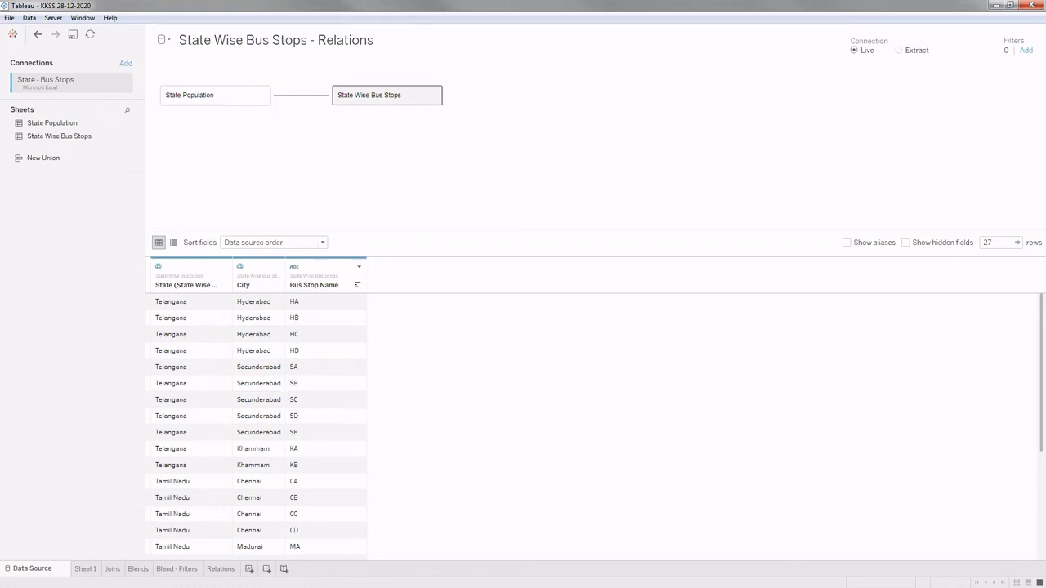
left_click(220, 569)
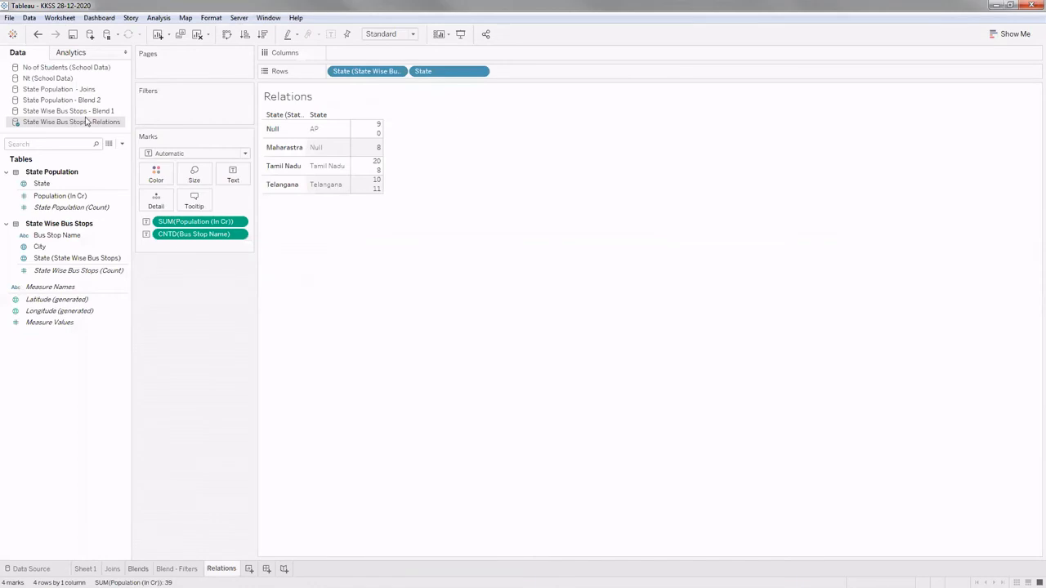
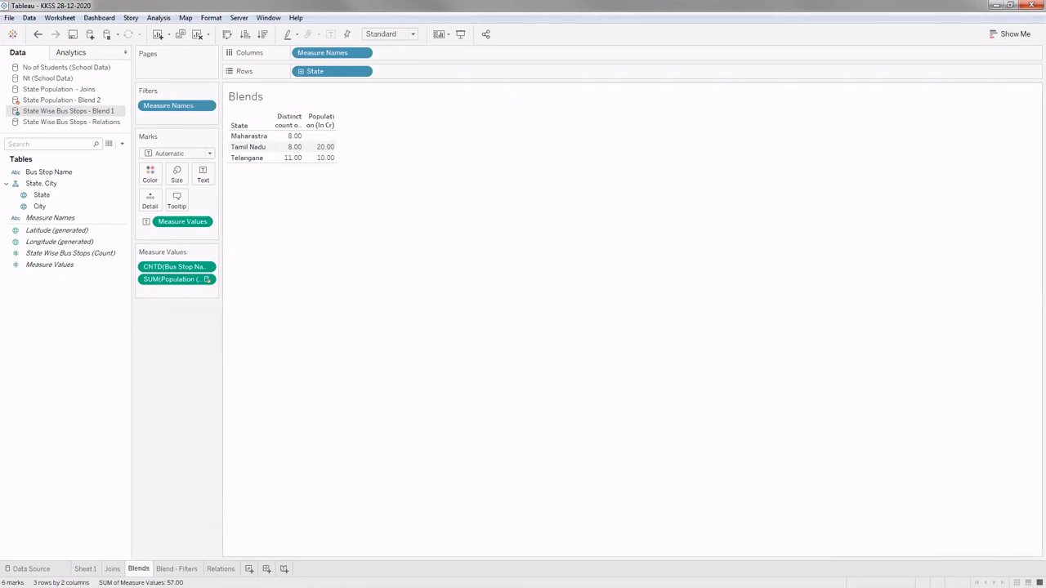
From the Relations sheet, check the linking fields of the State Wise Bus Stops - Blend 1 source and switch back to the Relations source
left_click(219, 569)
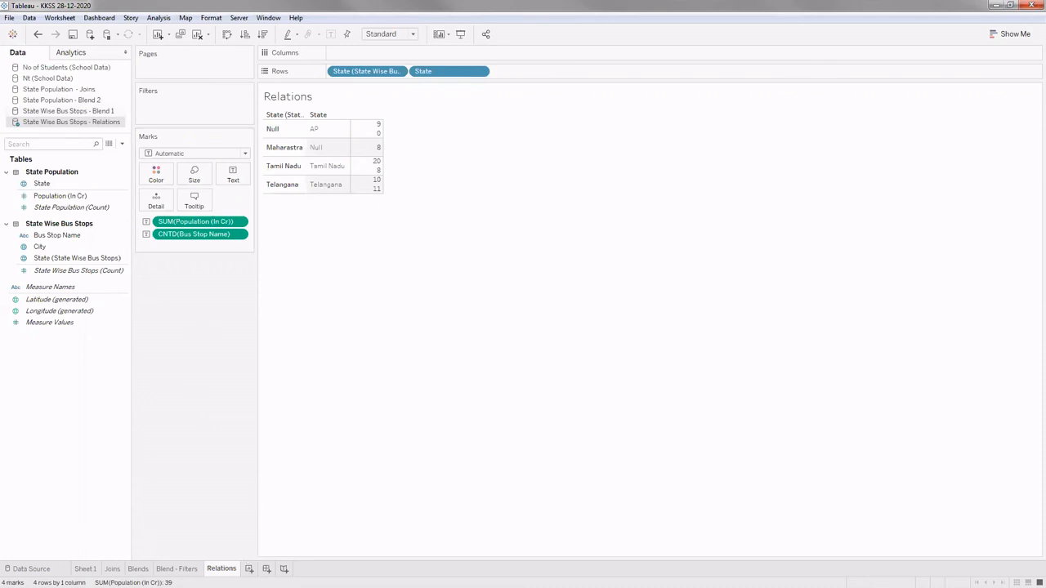
left_click(94, 110)
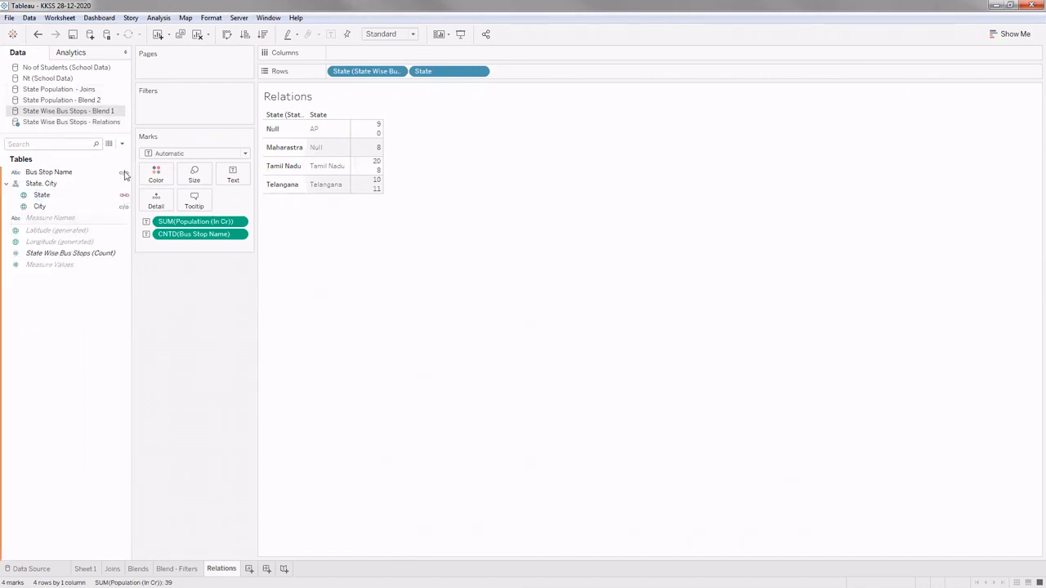
left_click(104, 122)
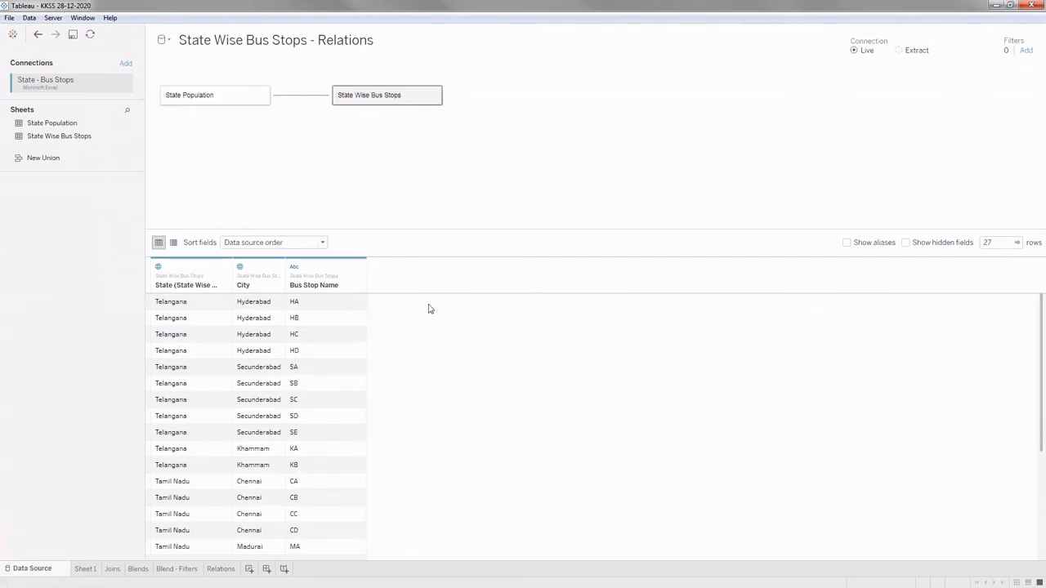
Remove State Wise Bus Stops from the Relations data source, add it again related to State Population by state, and return to the Relations sheet
mouse_move(434, 96)
left_click(434, 96)
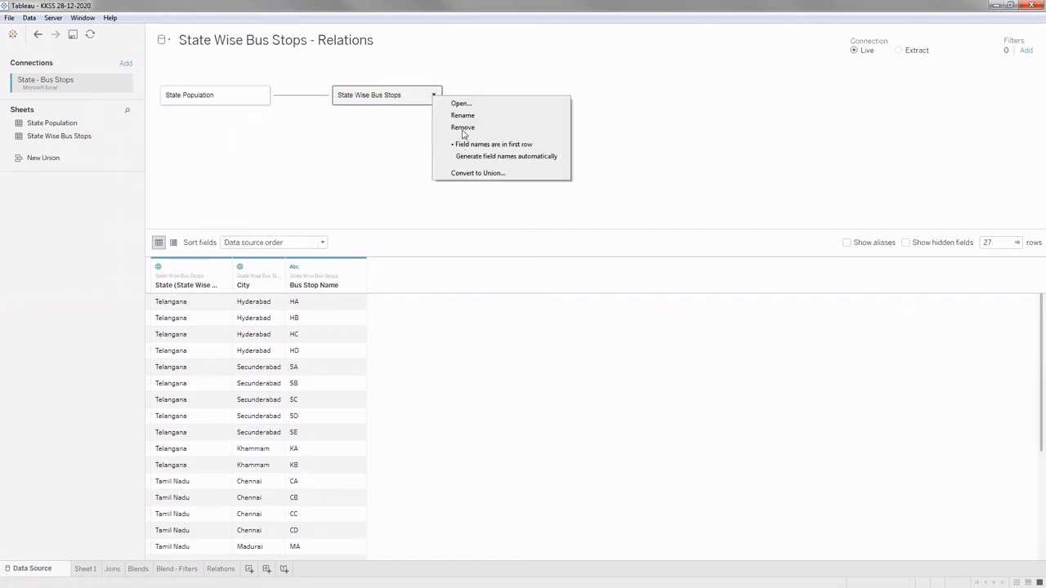
left_click(462, 130)
left_click_drag(52, 135, 355, 100)
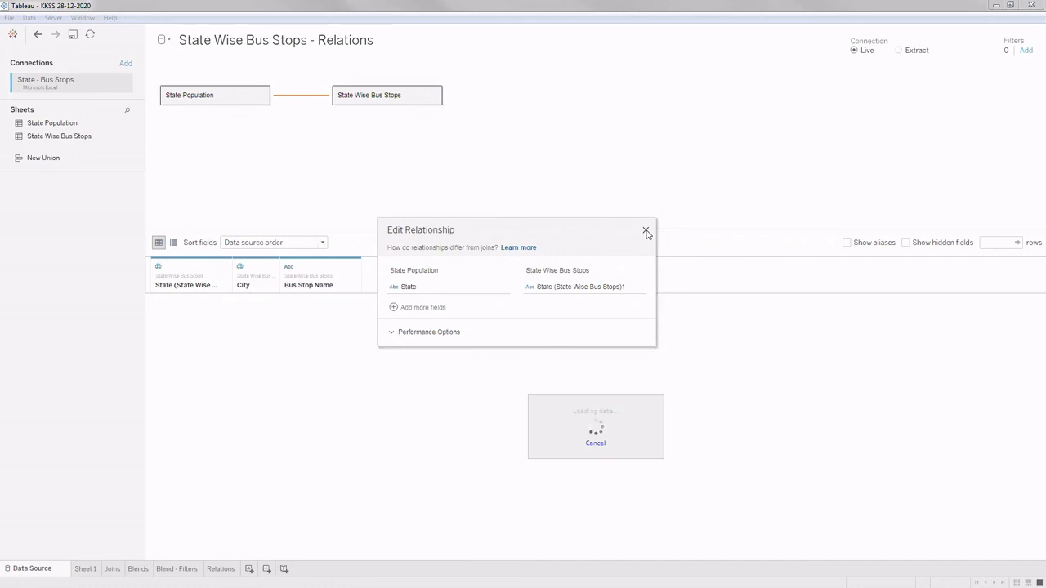
left_click(646, 233)
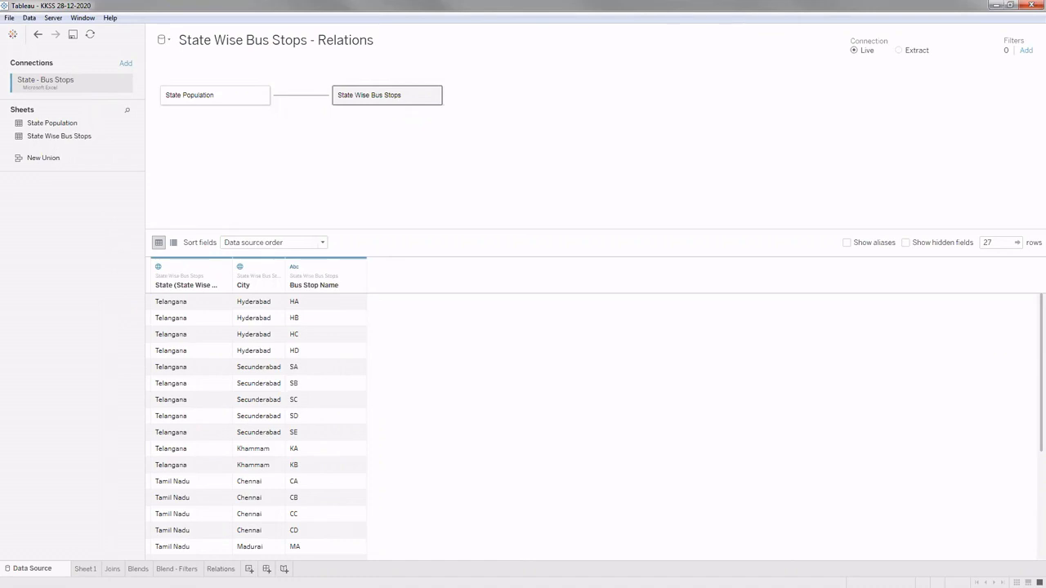
left_click(221, 569)
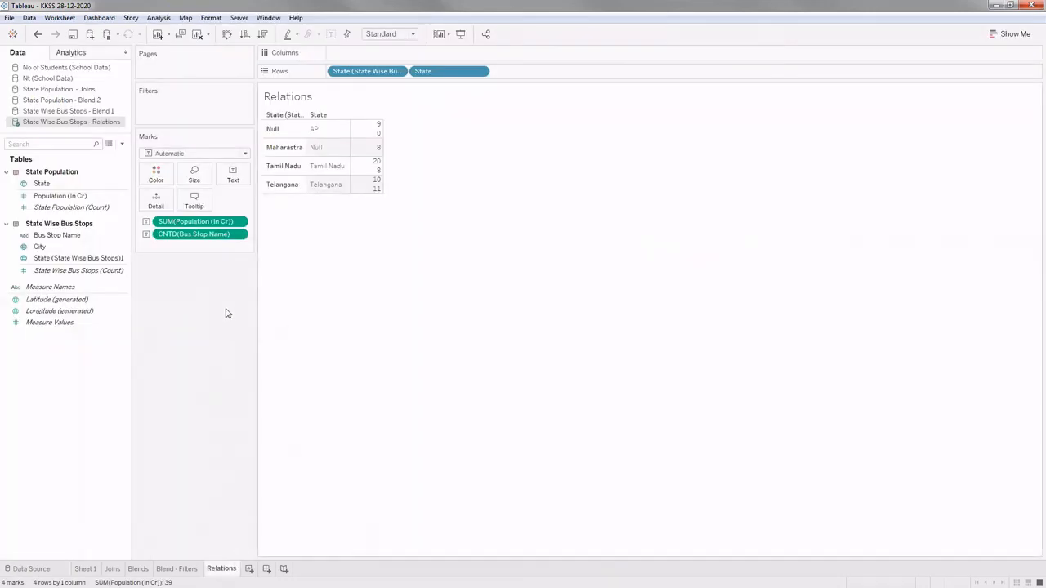